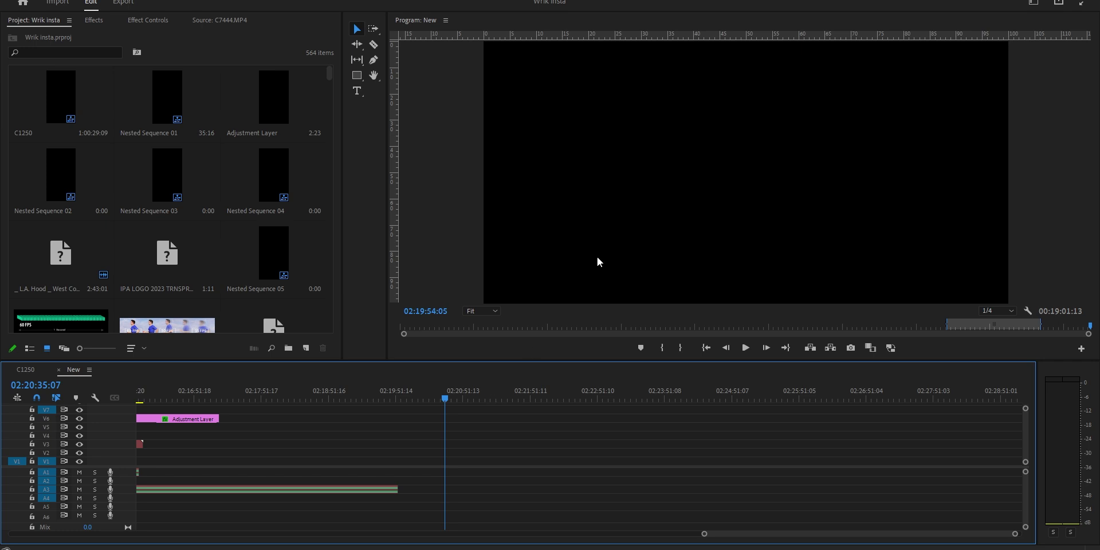
Switch from Premiere Pro to the File Explorer window showing the day9 folder
key("alt+Tab")
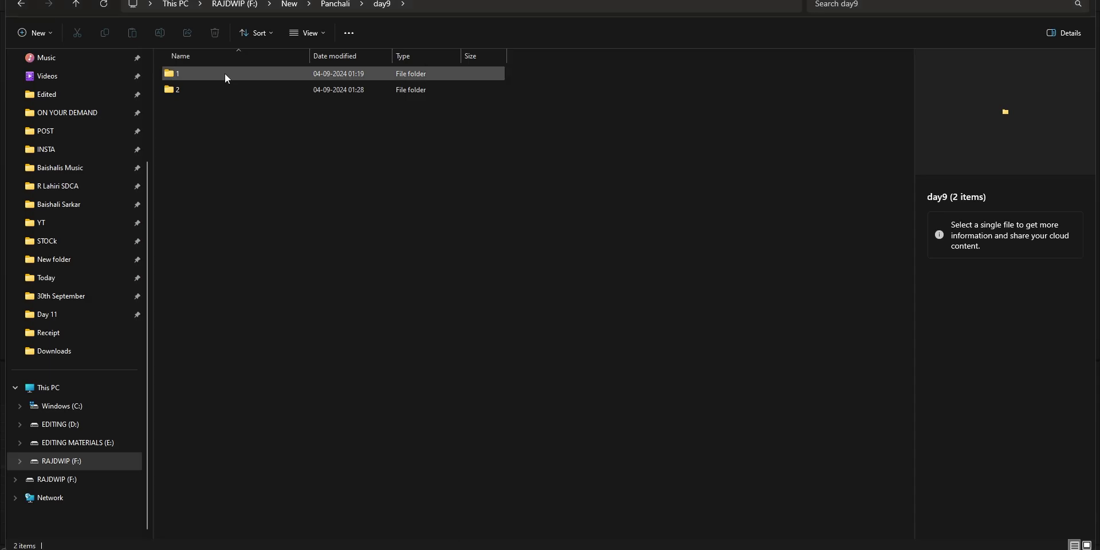
Go through Panchali into day9 and open subfolder 1 with clips C7618–C7650.MP4
left_click(336, 5)
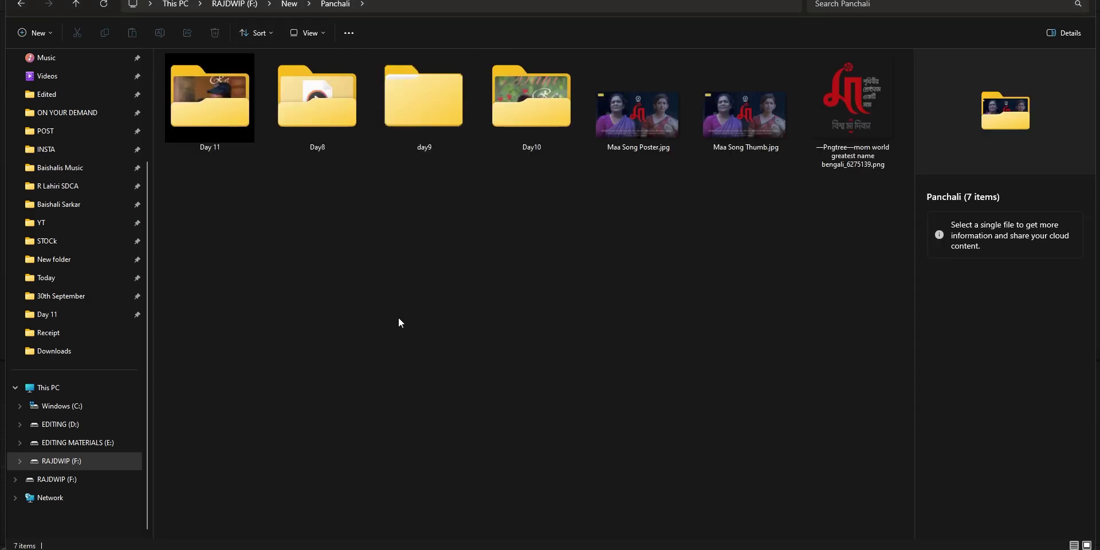
double_click(431, 139)
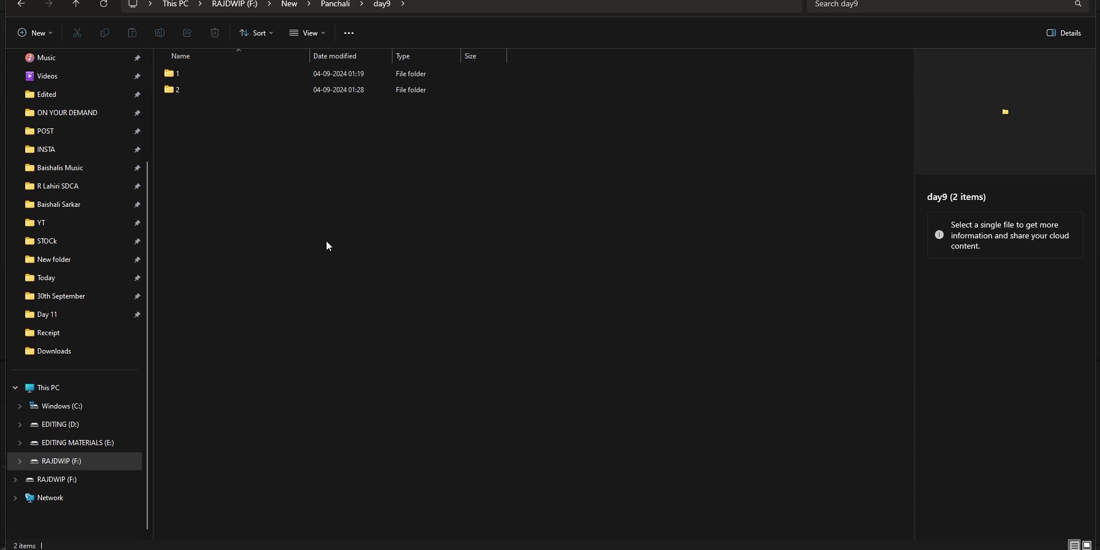
left_click(344, 6)
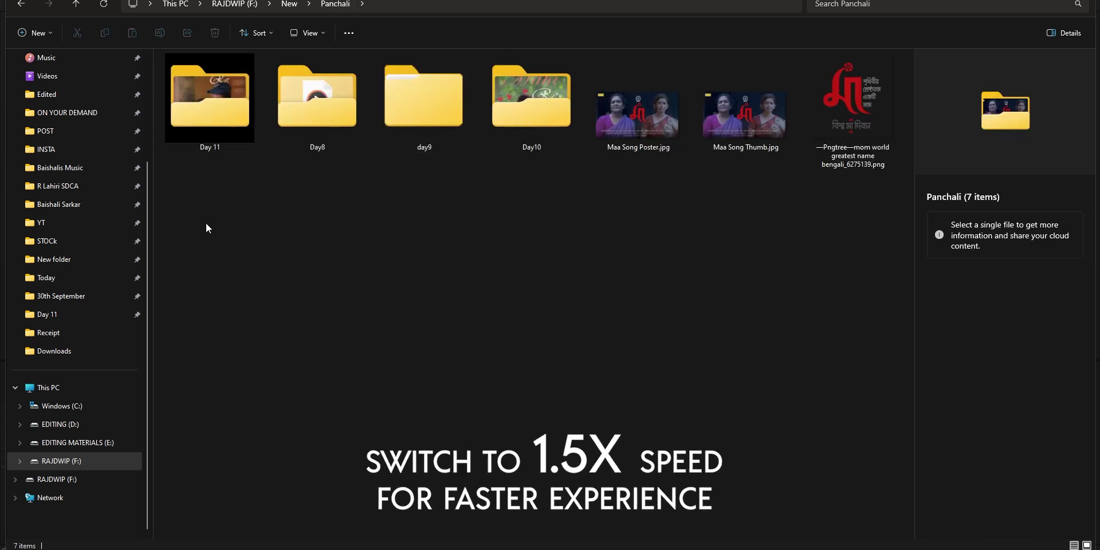
left_click_drag(196, 222, 535, 232)
left_click(534, 234)
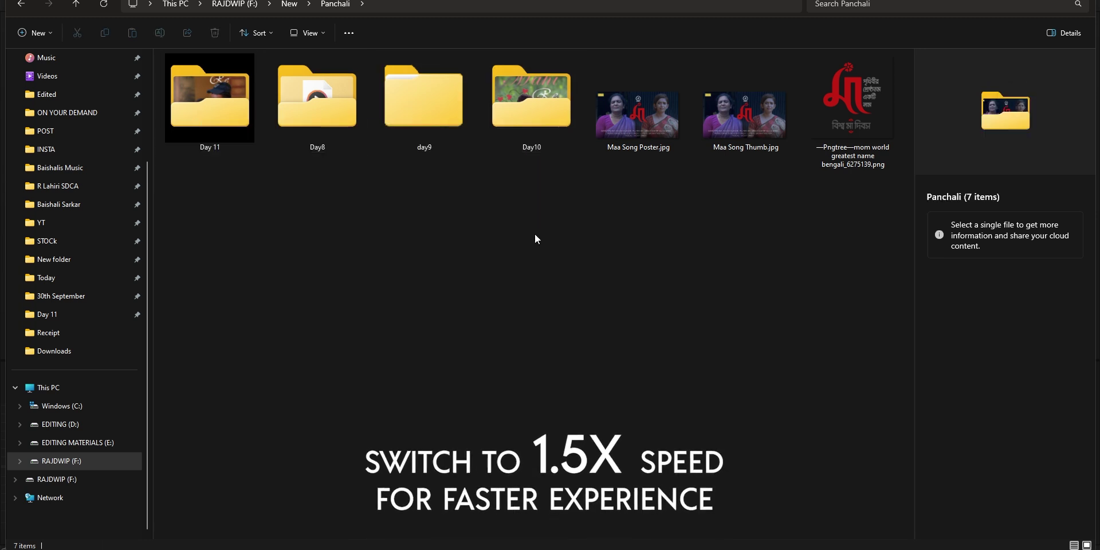
double_click(436, 129)
double_click(232, 70)
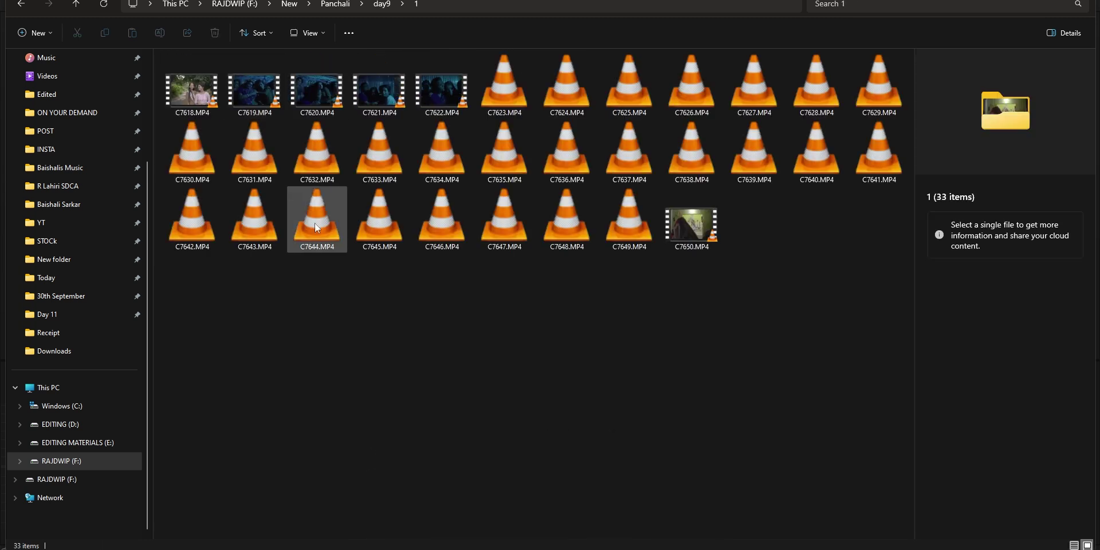
double_click(189, 91)
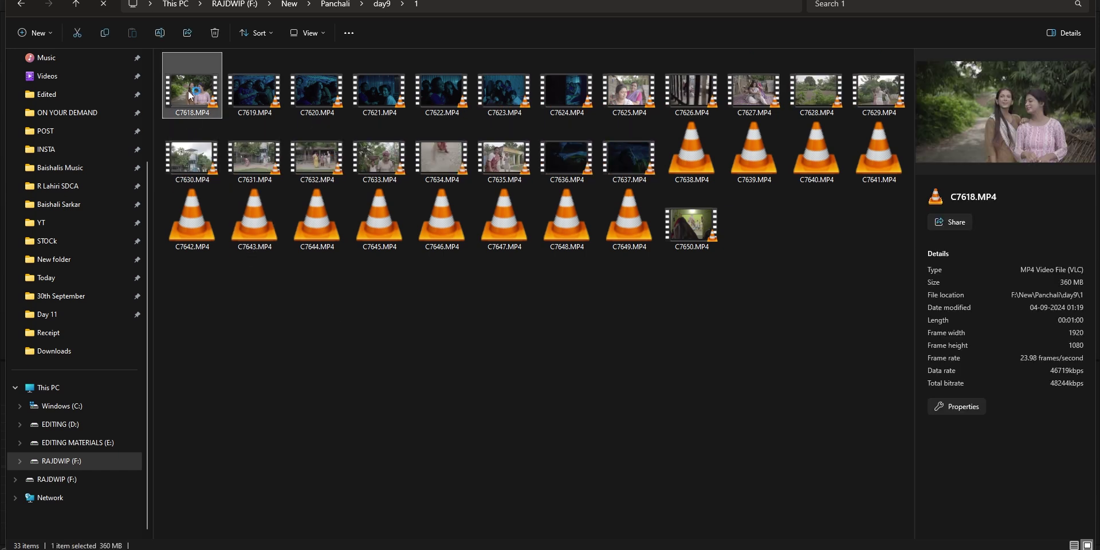
scroll(416, 422, "down", 5)
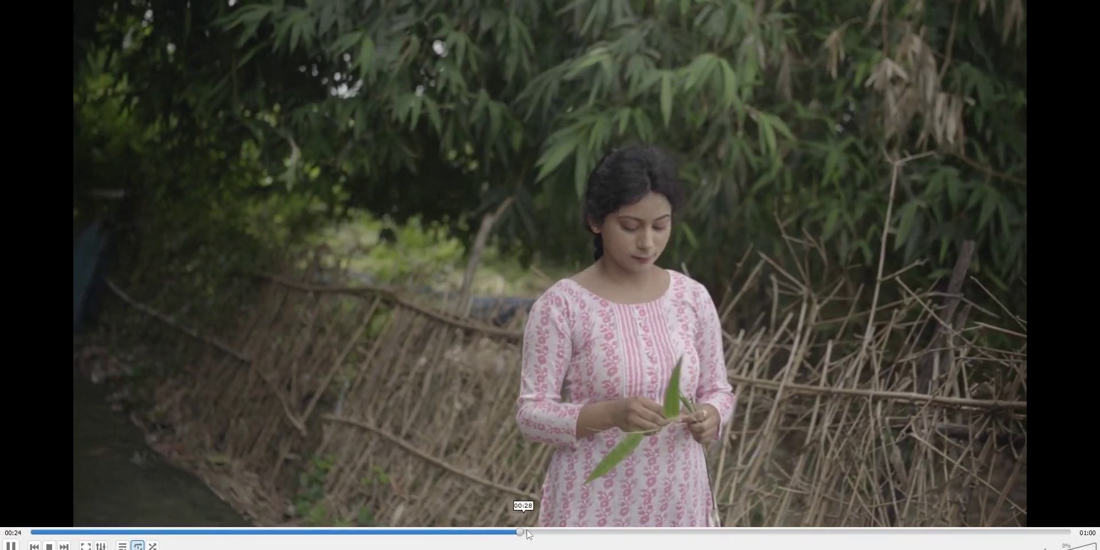
left_click(589, 531)
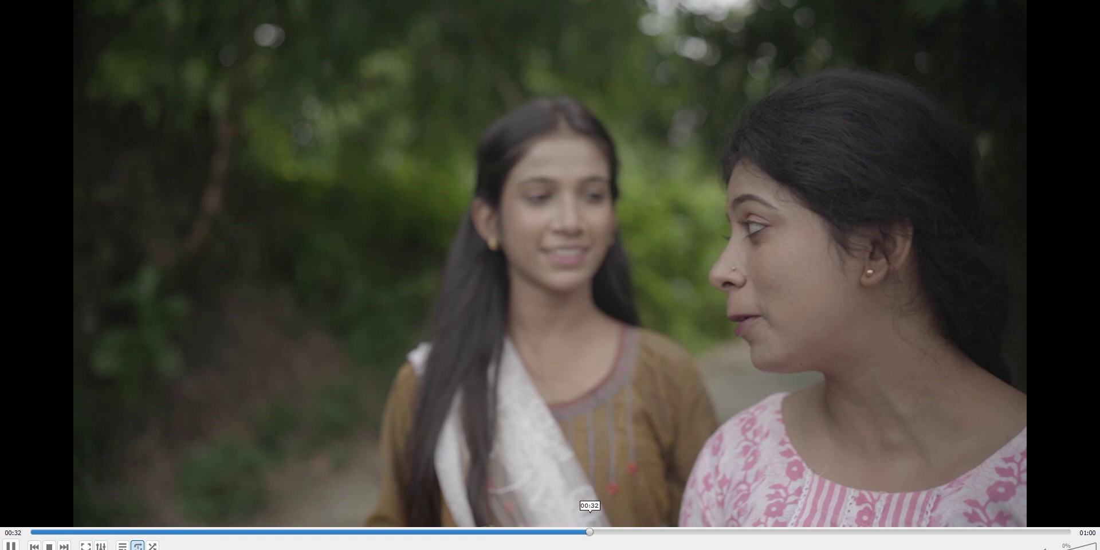
left_click(695, 531)
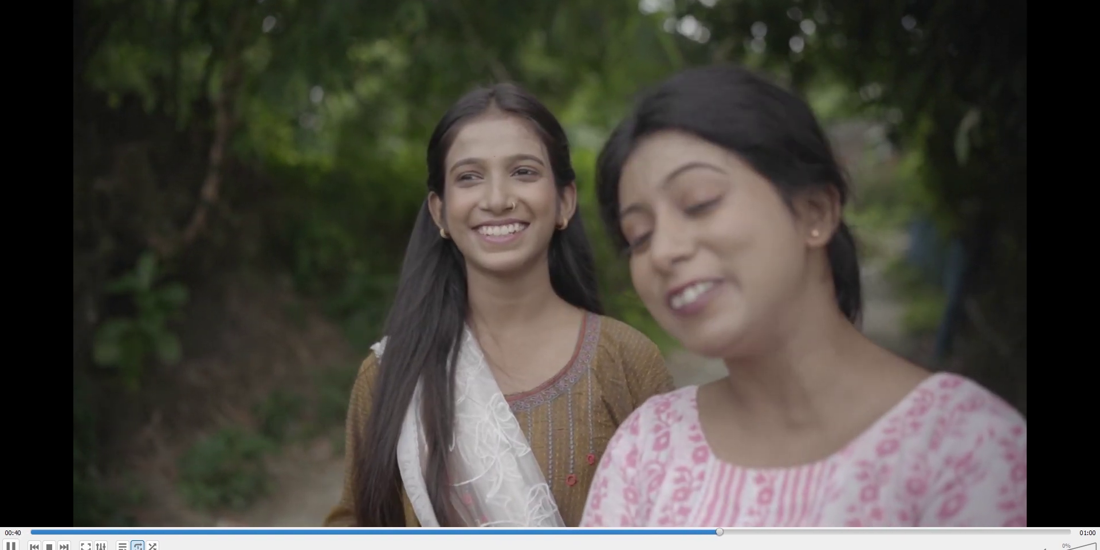
key("alt+F4")
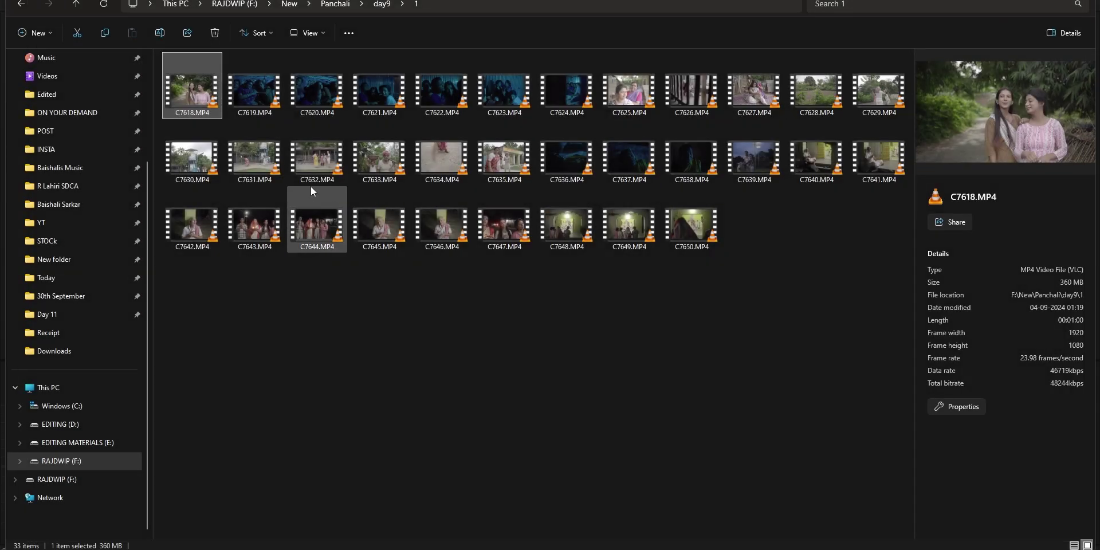
double_click(505, 98)
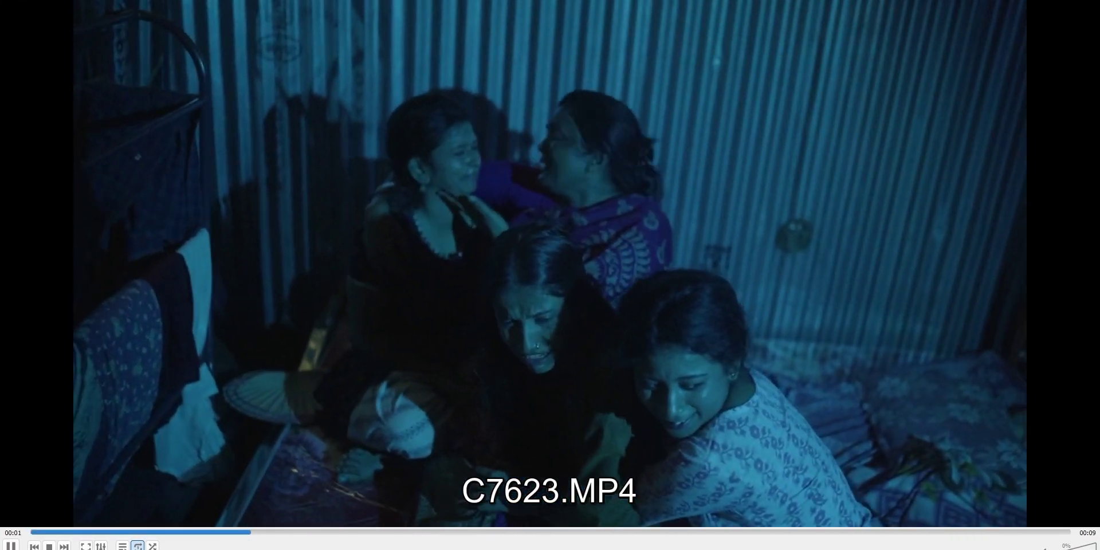
key("alt+F4")
double_click(334, 99)
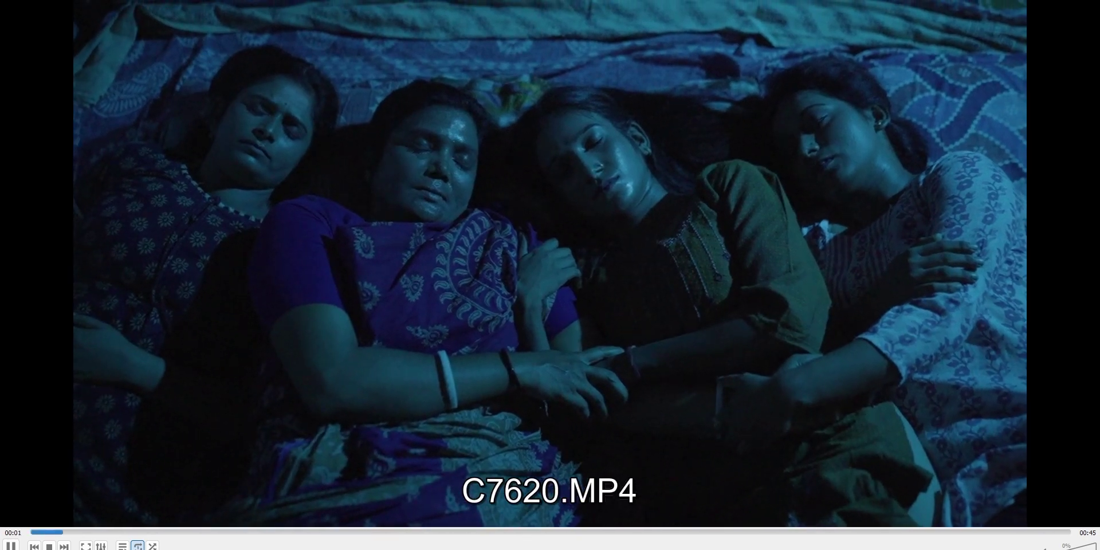
key("alt+F4")
double_click(516, 232)
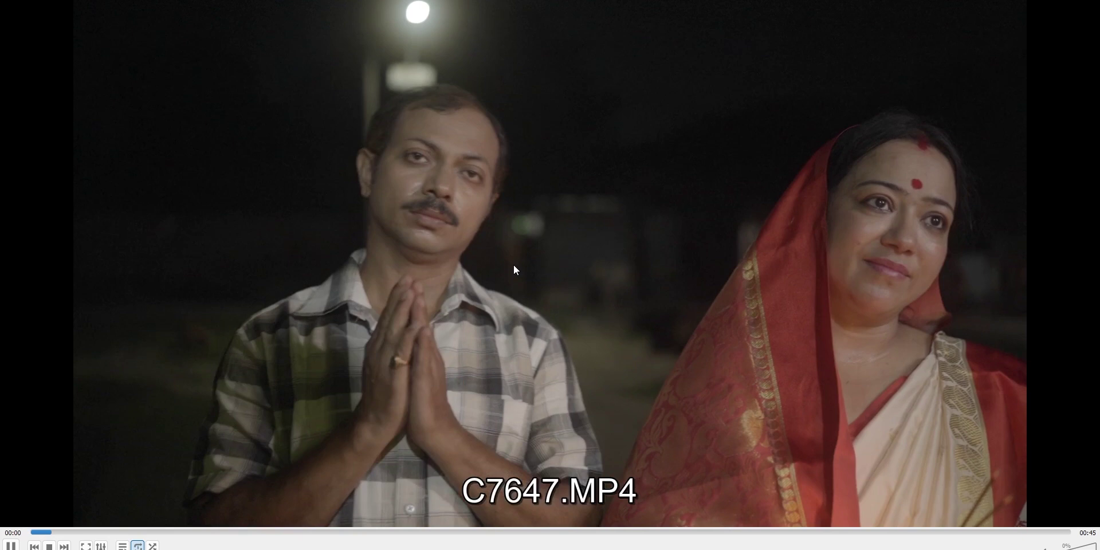
scroll(513, 267, "down", 1)
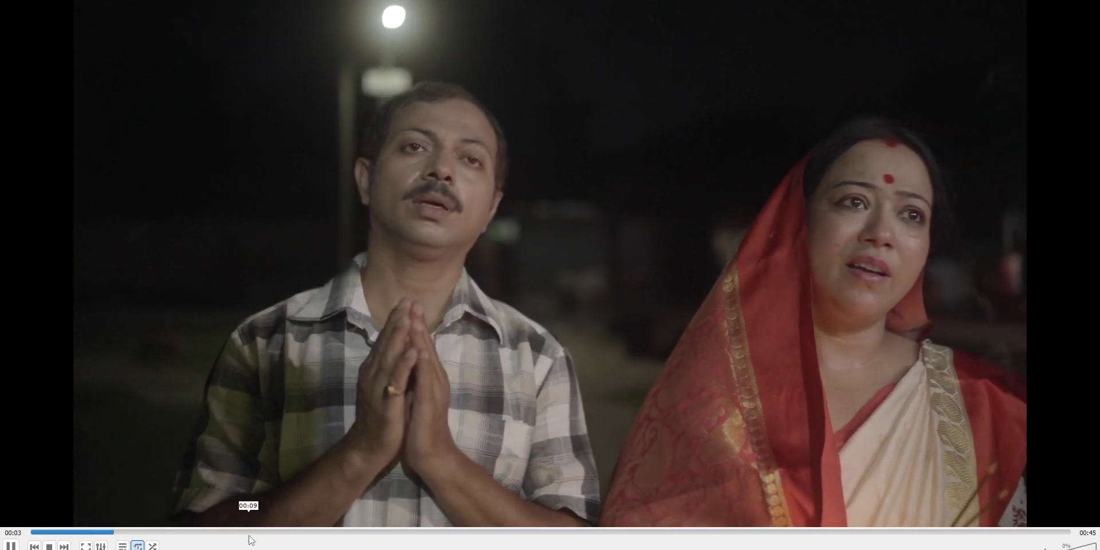
left_click(309, 531)
left_click_drag(312, 533, 427, 519)
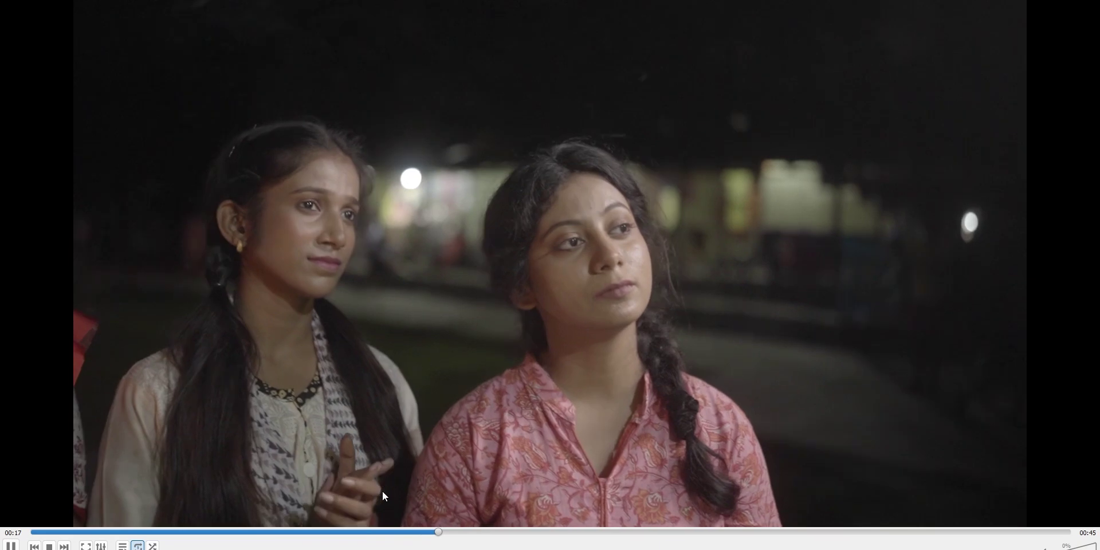
key("alt+F4")
left_click(644, 311)
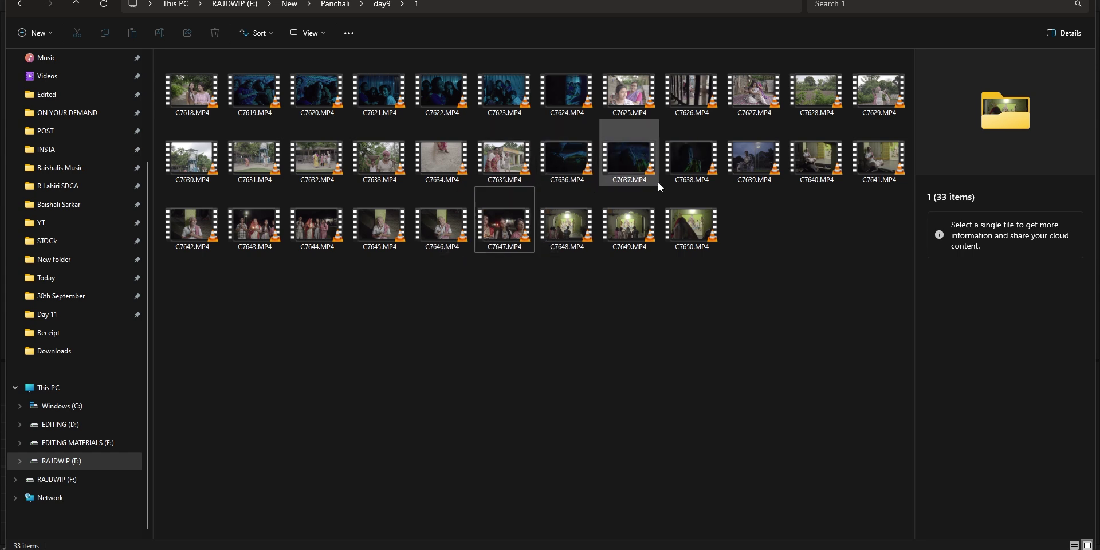
double_click(696, 163)
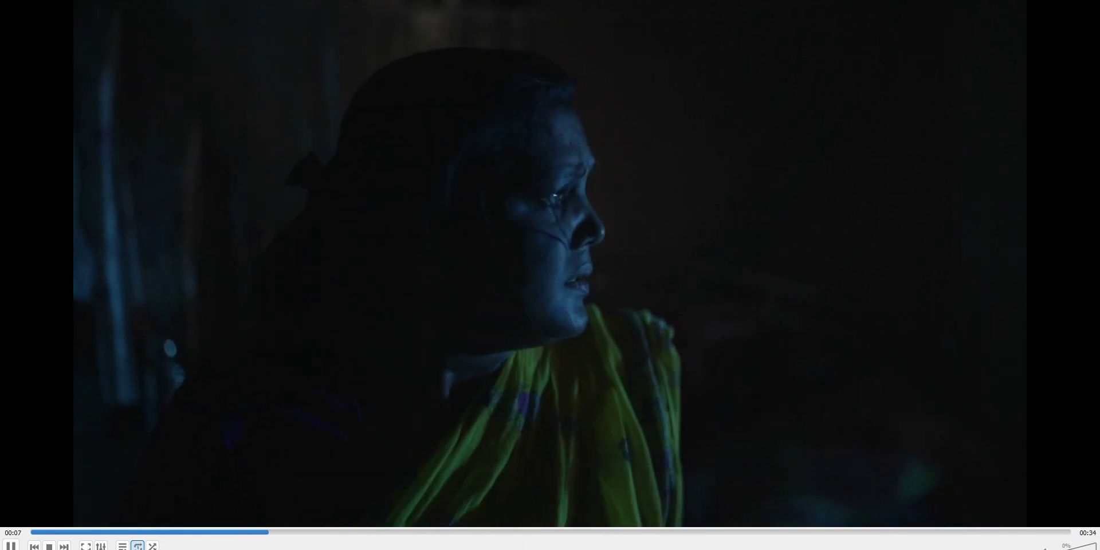
double_click(683, 346)
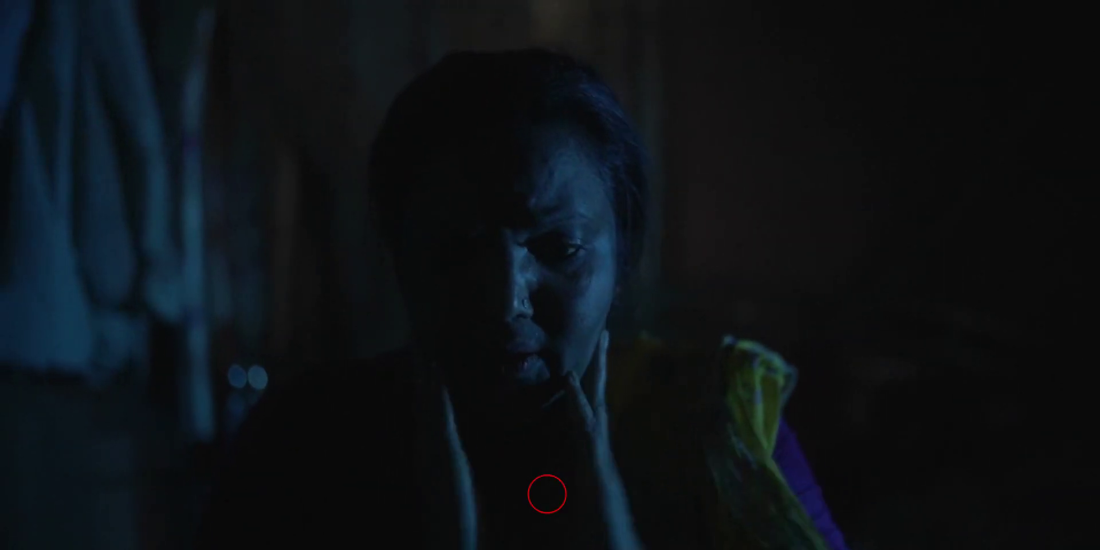
double_click(645, 353)
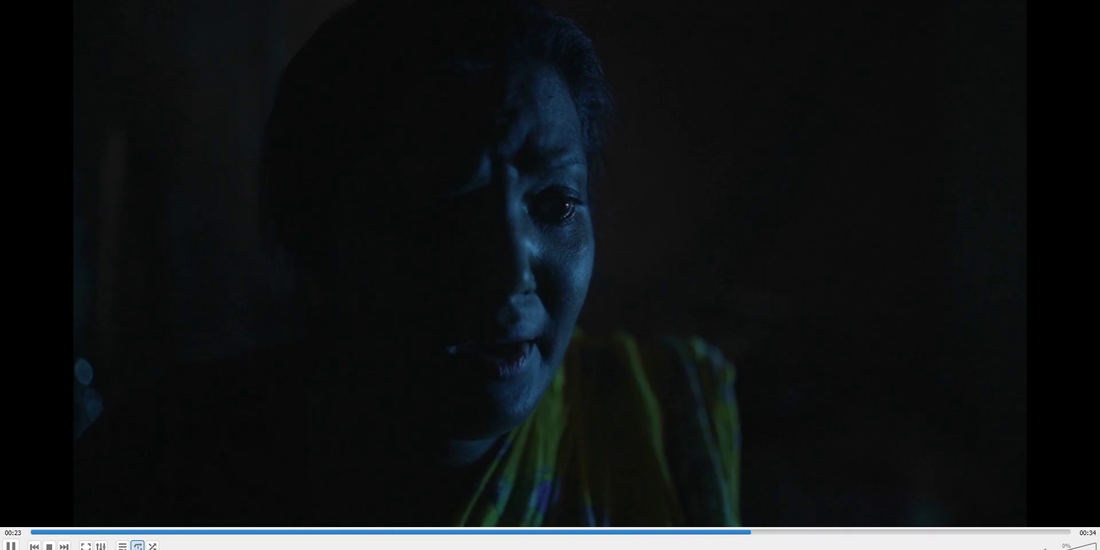
left_click(1070, 11)
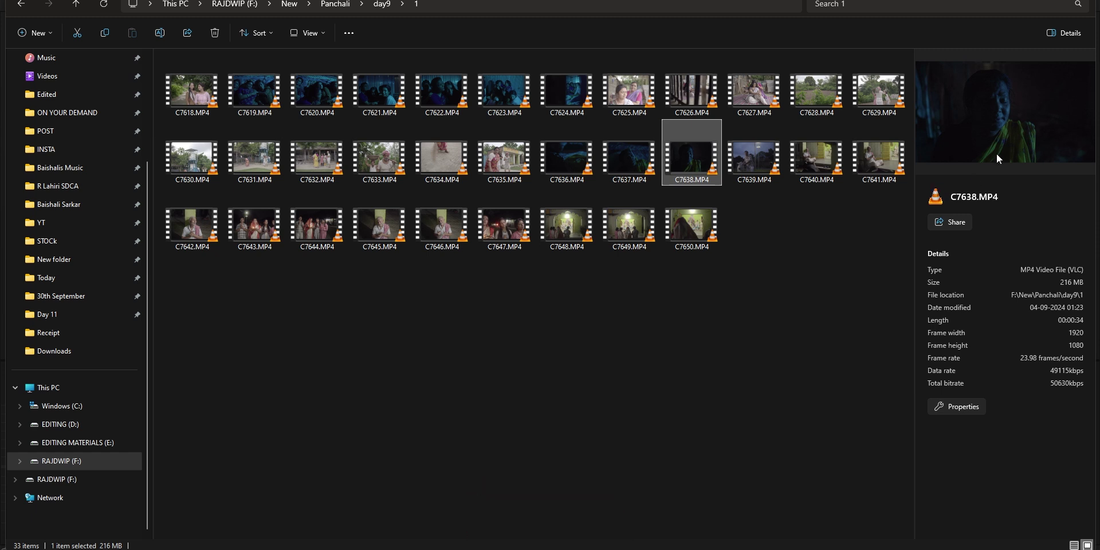
Preview clips C7622 and C7621 in VLC, jumping to 00:41 in C7621
double_click(463, 110)
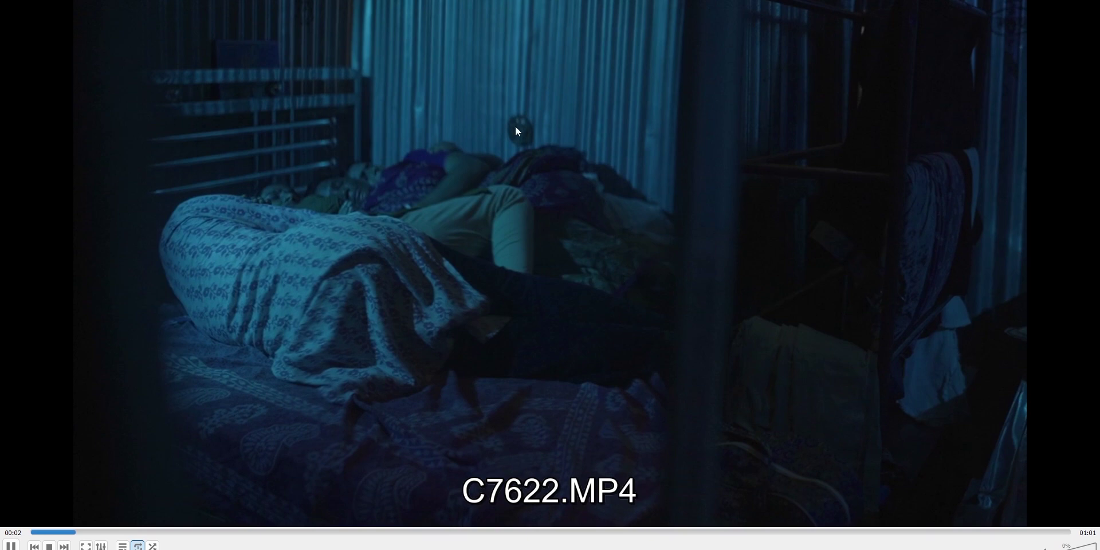
key("alt+F4")
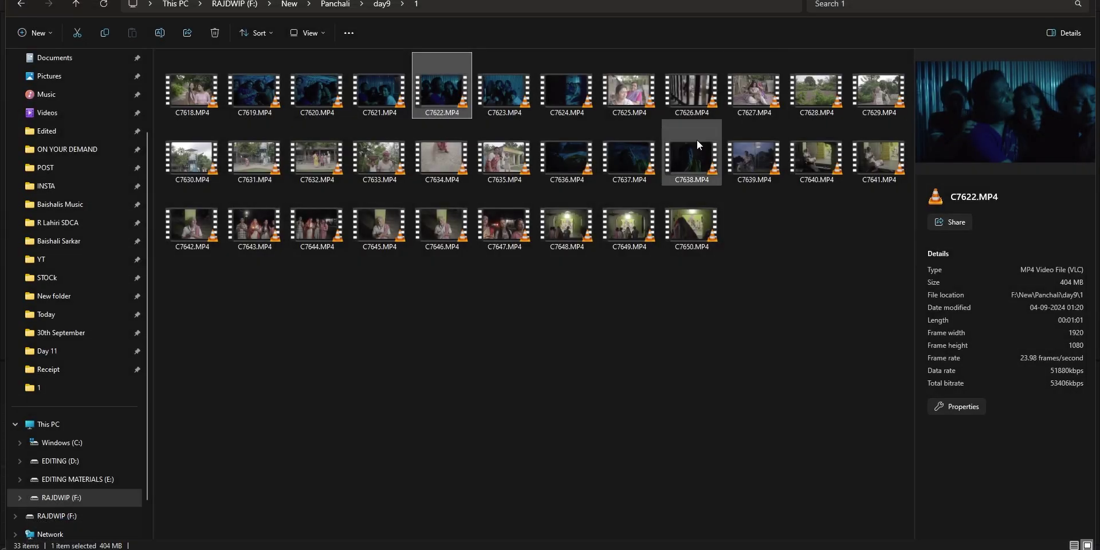
double_click(363, 96)
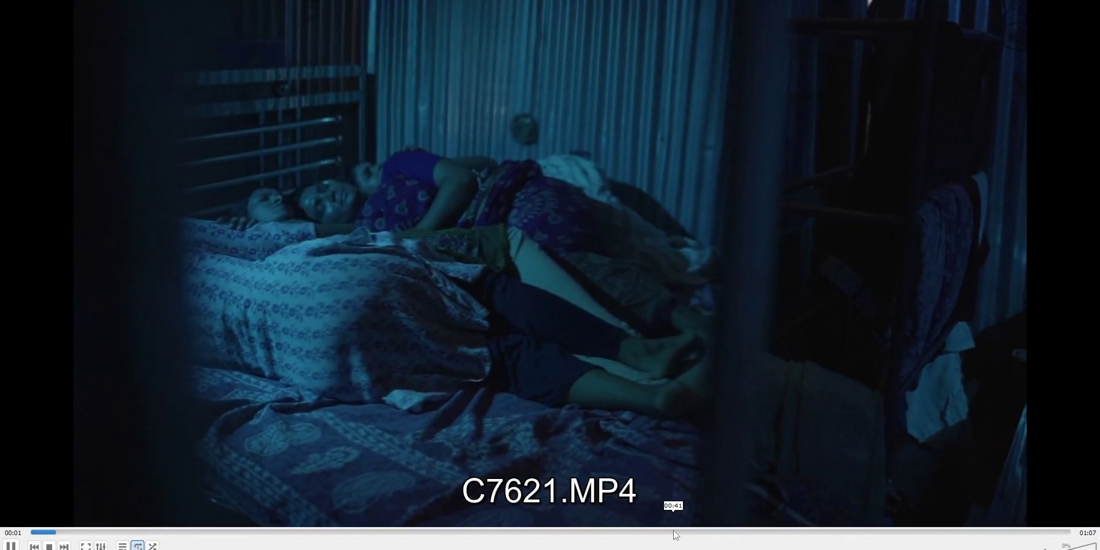
left_click(671, 532)
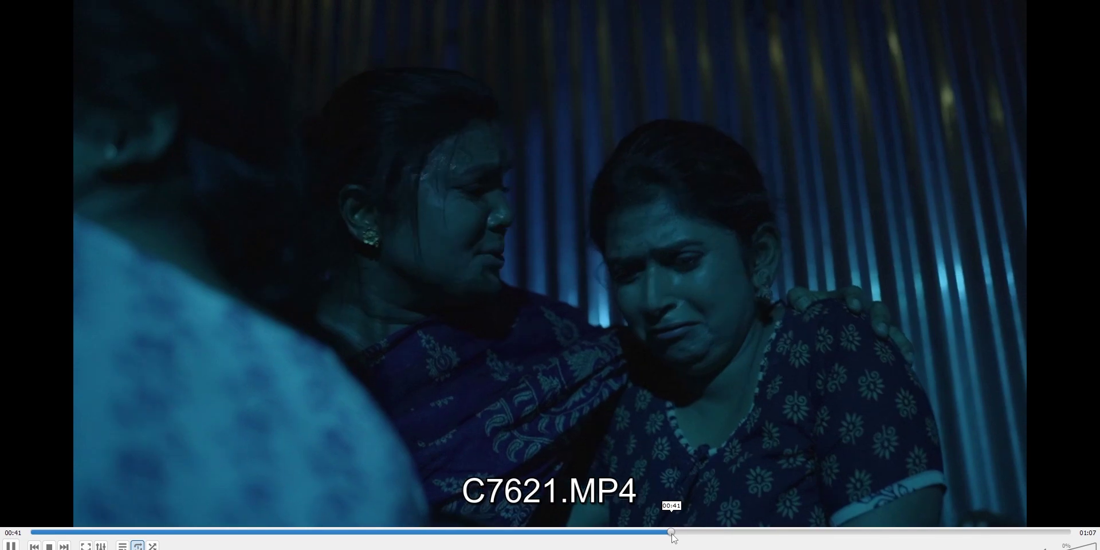
key("alt+F4")
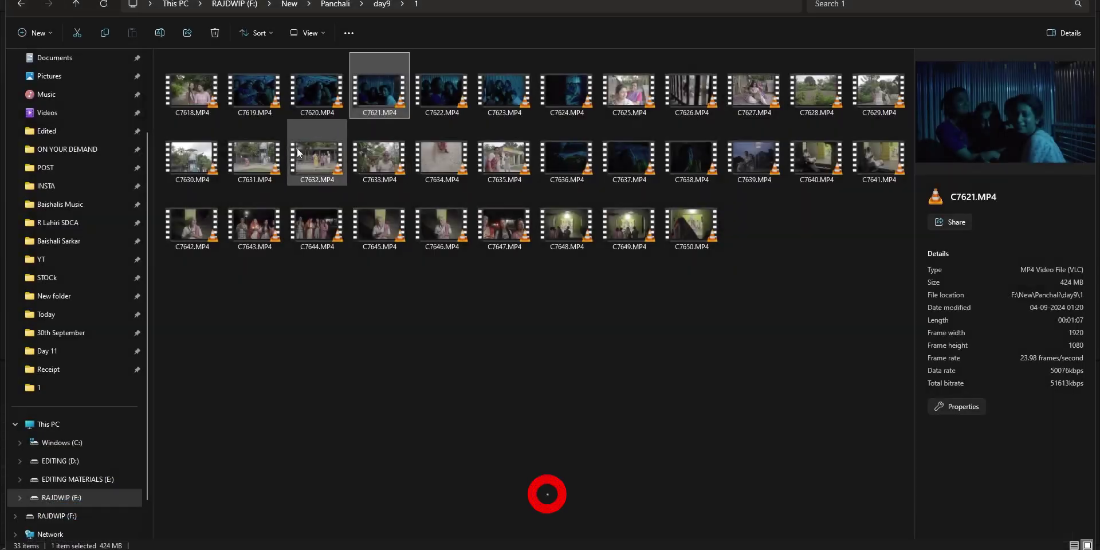
Preview clip C7620, then return Explorer to the Panchali folder
double_click(304, 118)
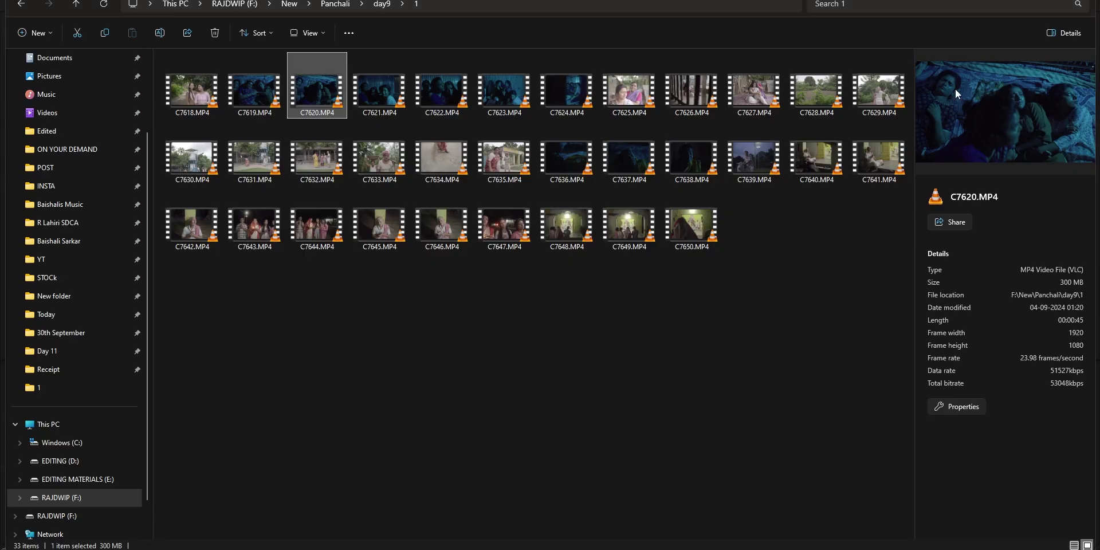
left_click(595, 402)
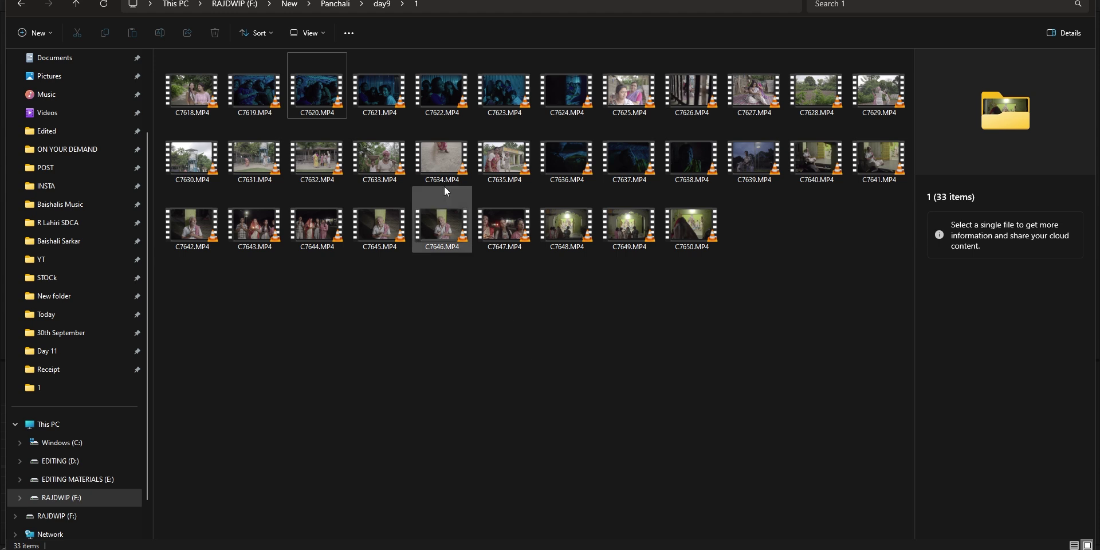
left_click(333, 5)
left_click(431, 297)
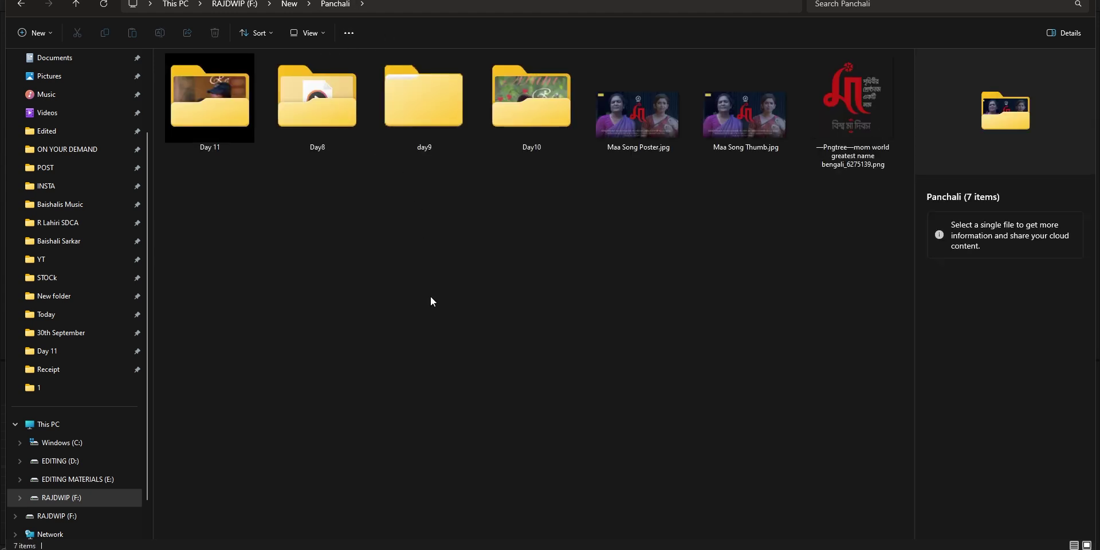
Look through the Day8, Day10 and Day 11 folders from Panchali
double_click(325, 136)
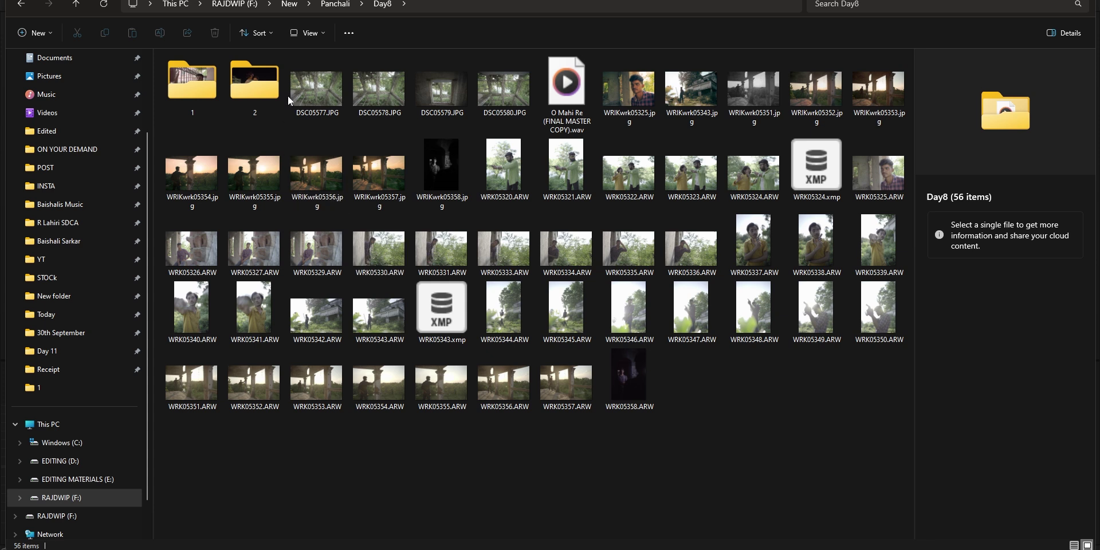
left_click(335, 5)
double_click(510, 124)
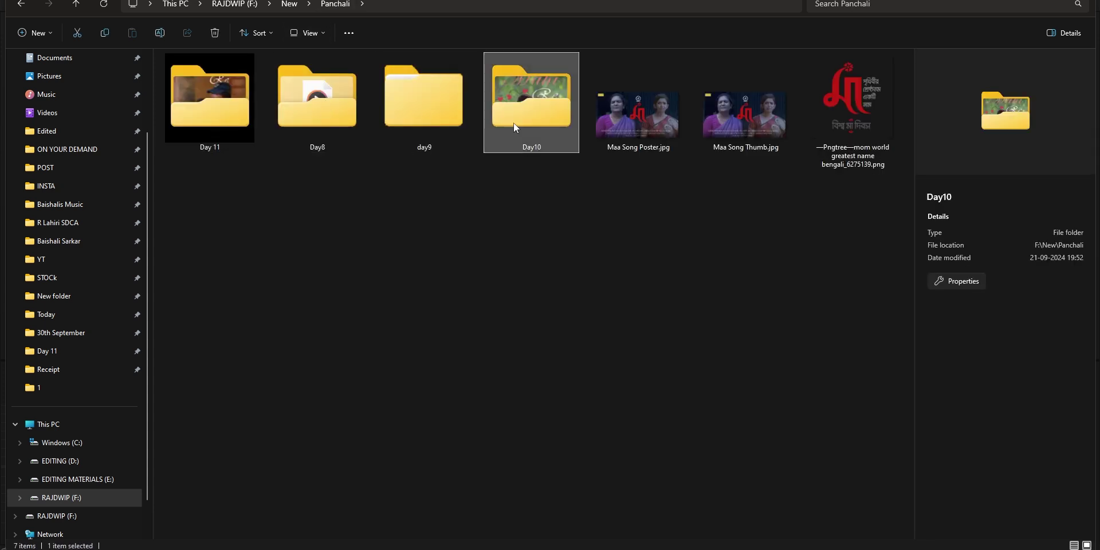
left_click(335, 5)
double_click(224, 109)
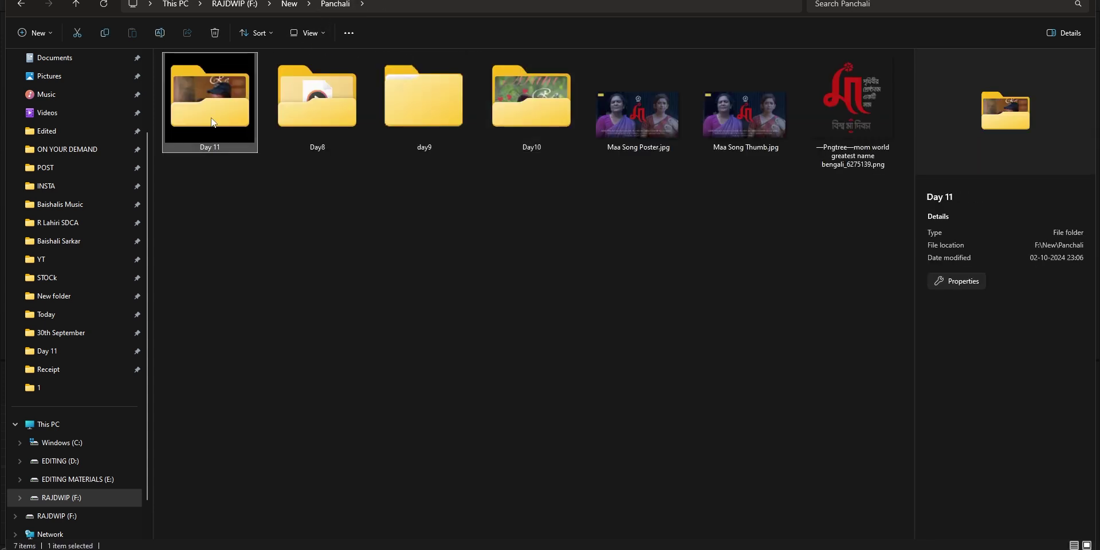
left_click(329, 6)
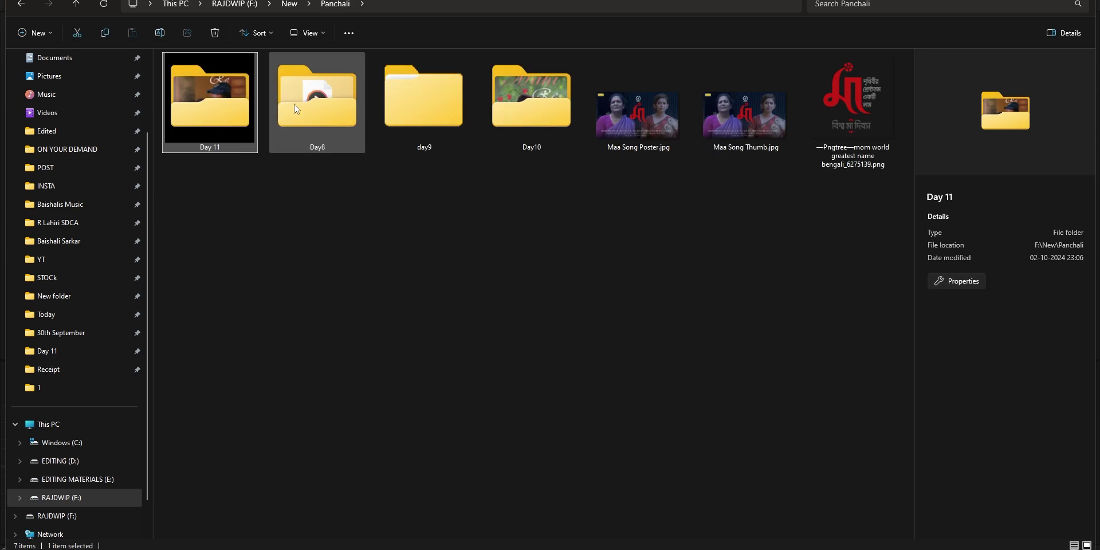
Open Day8 > 1 and drag clip C7509.MP4 into the Premiere timeline
double_click(328, 115)
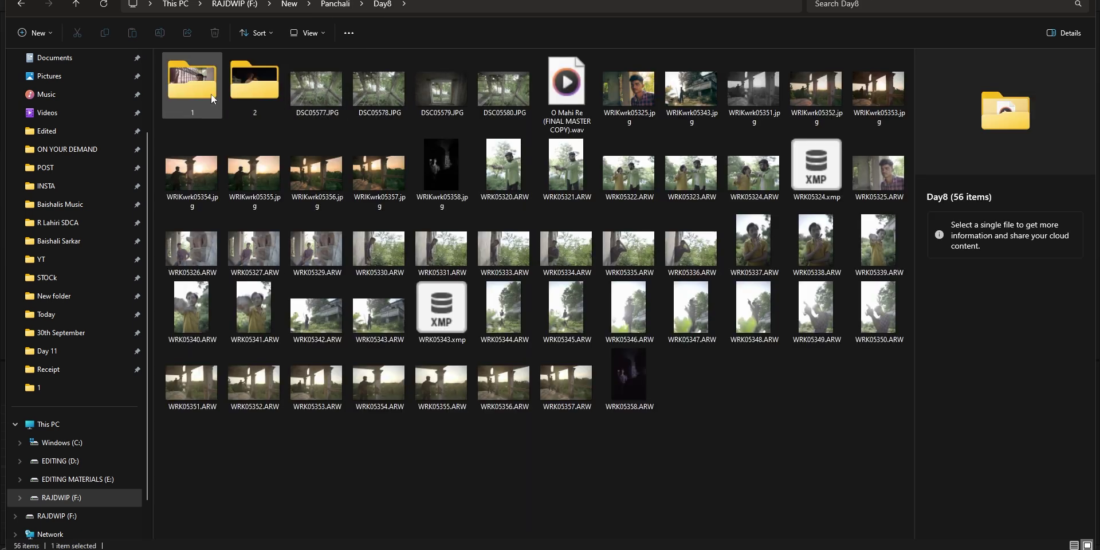
double_click(211, 94)
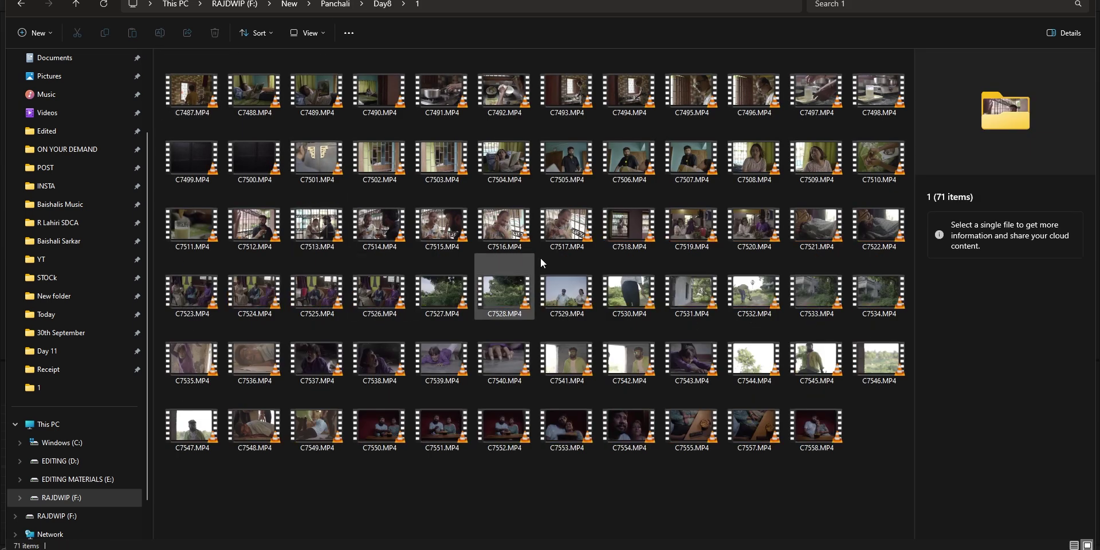
left_click(818, 172)
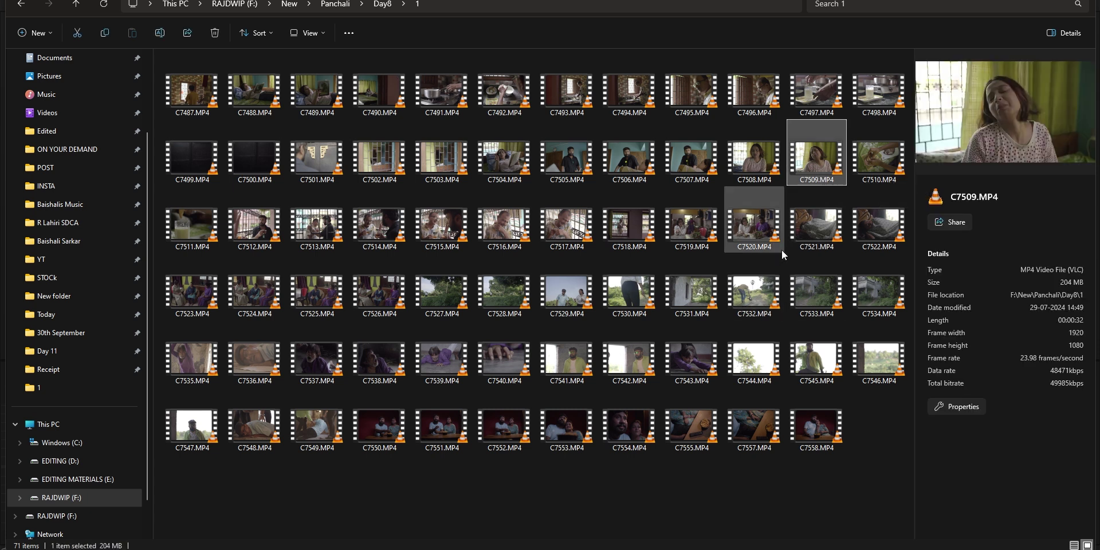
left_click_drag(814, 170, 444, 457)
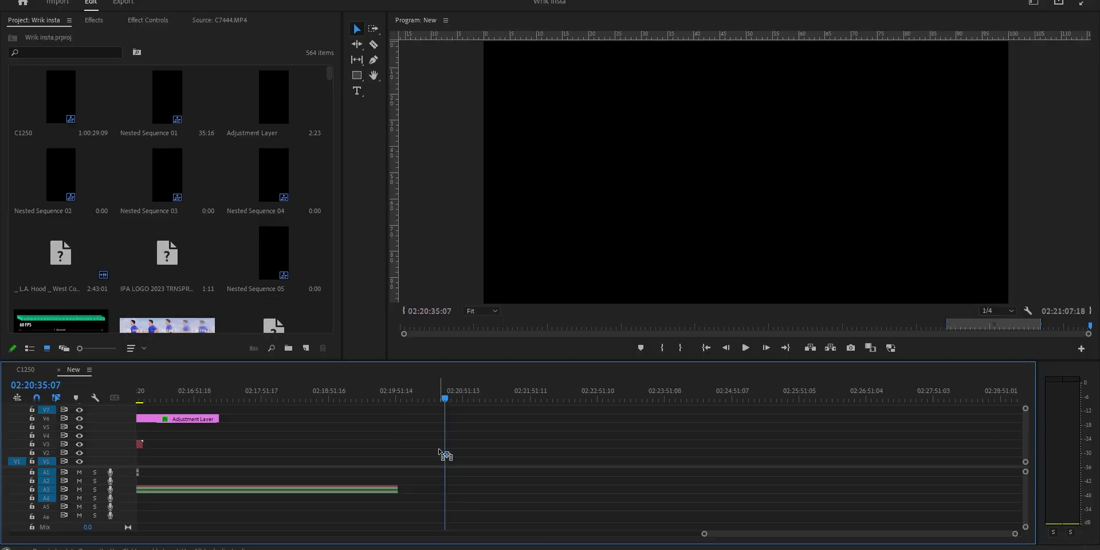
Scrub through C7509, then drag C7504.MP4 from Explorer onto the timeline
left_click(458, 396)
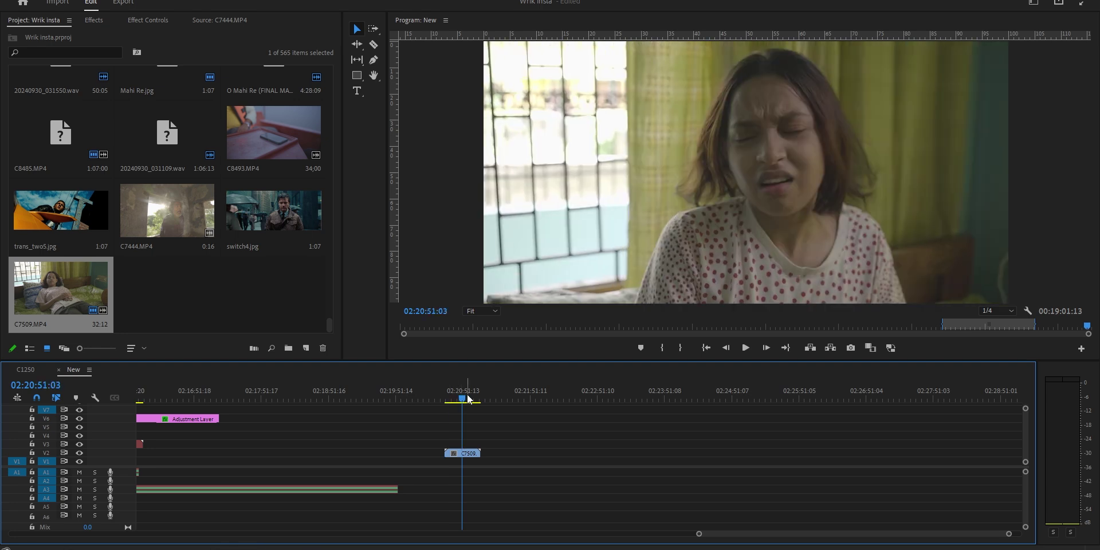
left_click_drag(474, 400, 453, 401)
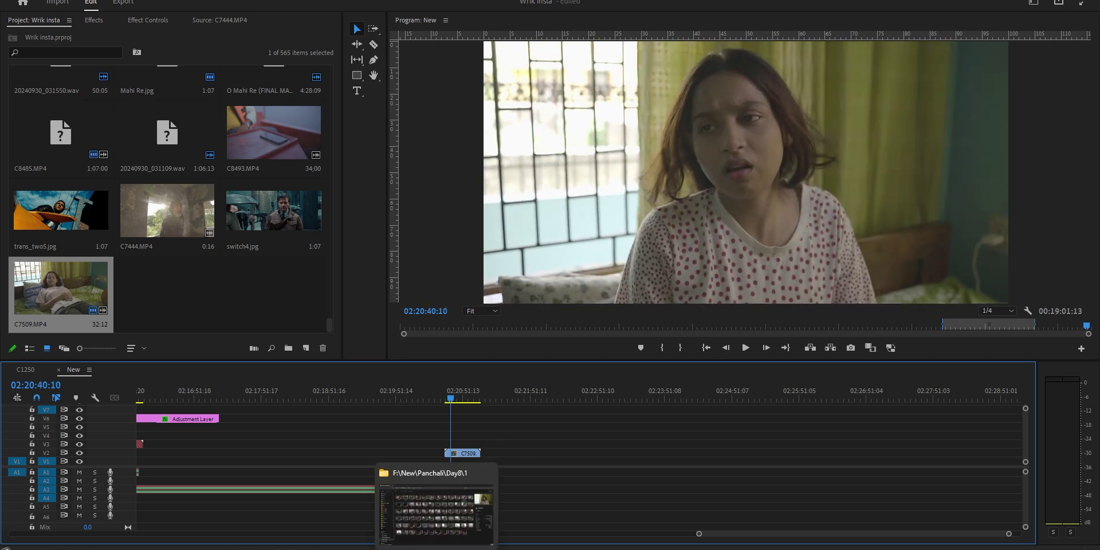
left_click(436, 507)
left_click(880, 154)
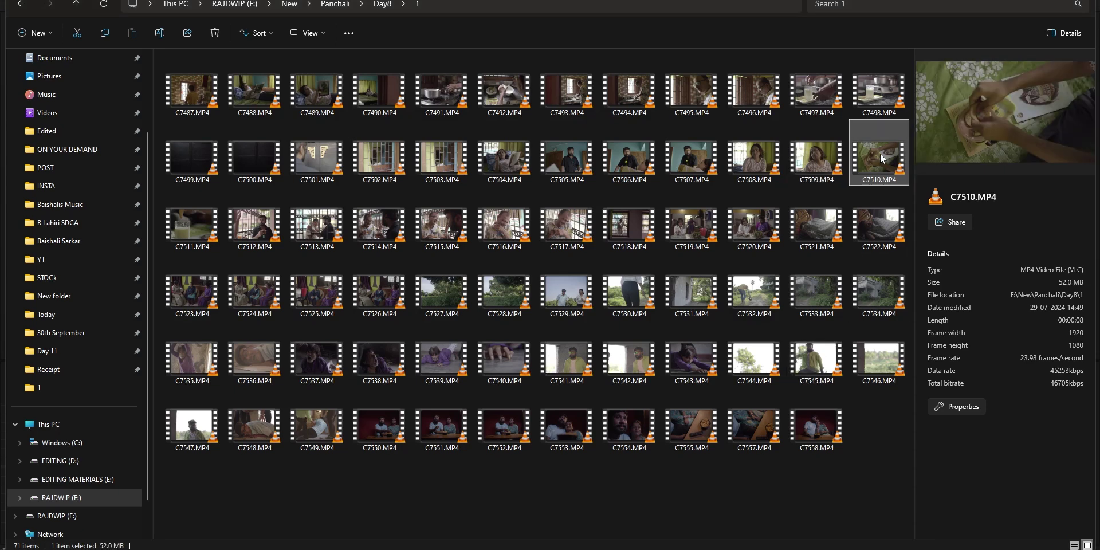
left_click_drag(503, 158, 451, 457)
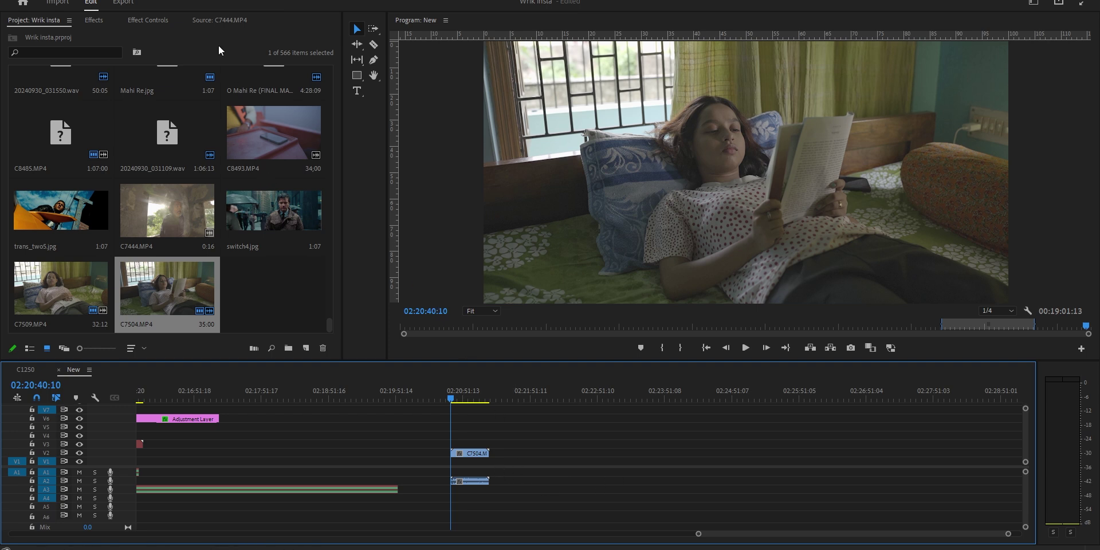
Switch to the Color workspace, deselect C7504, and show the Project panel
left_click(255, 0)
mouse_move(342, 3)
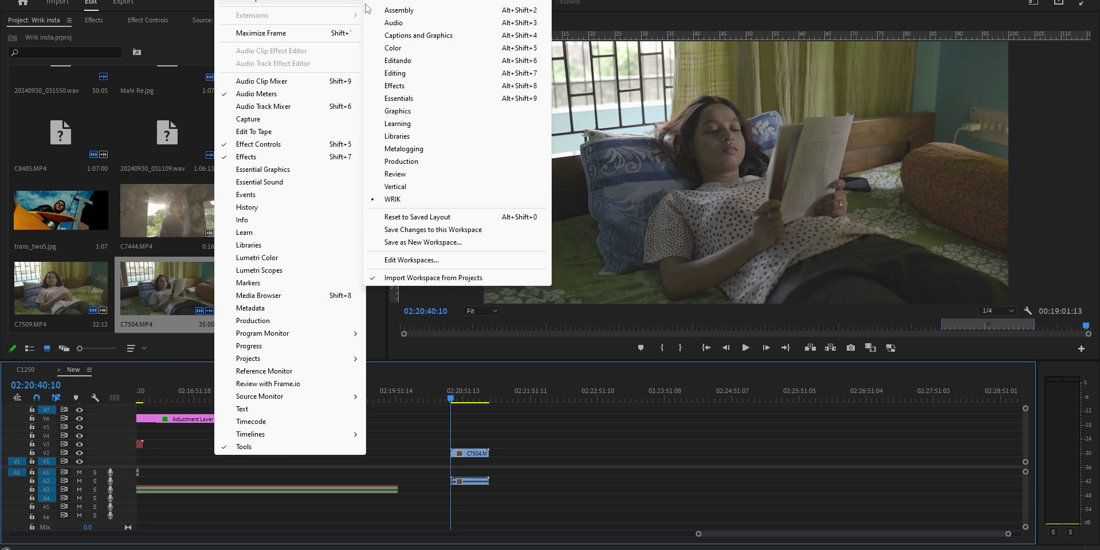
left_click(393, 48)
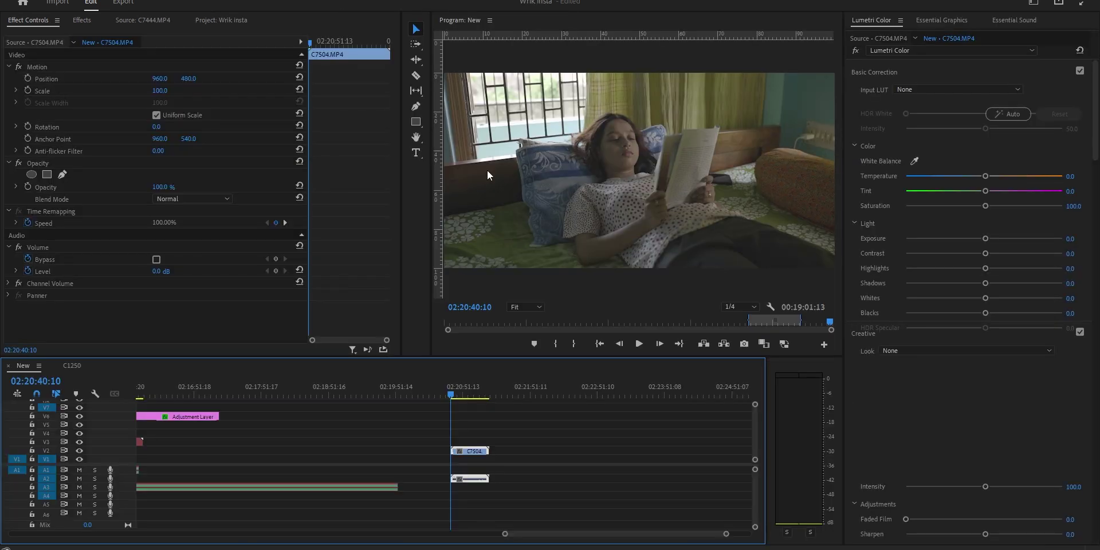
left_click(528, 453)
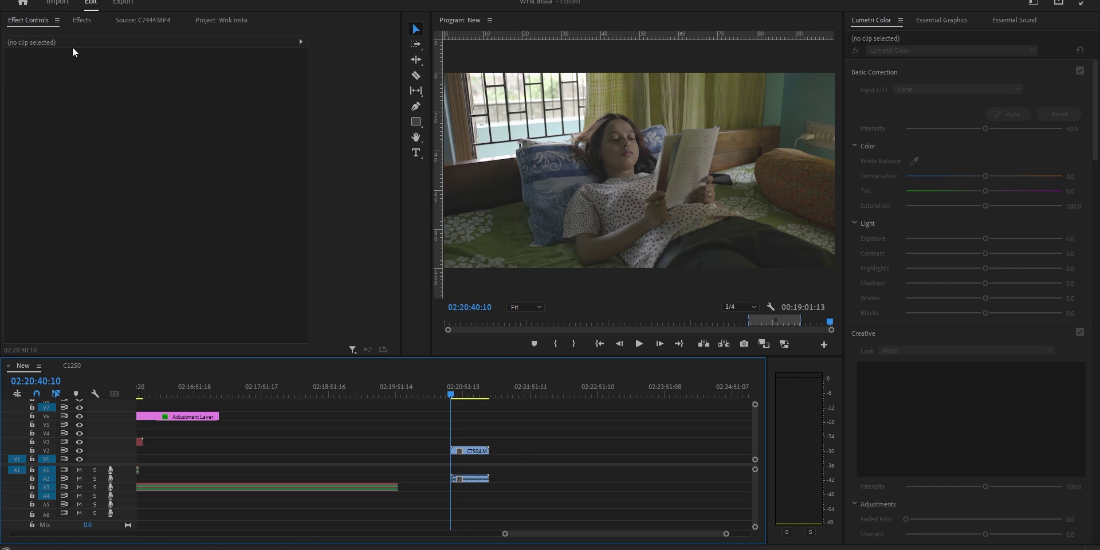
left_click(232, 20)
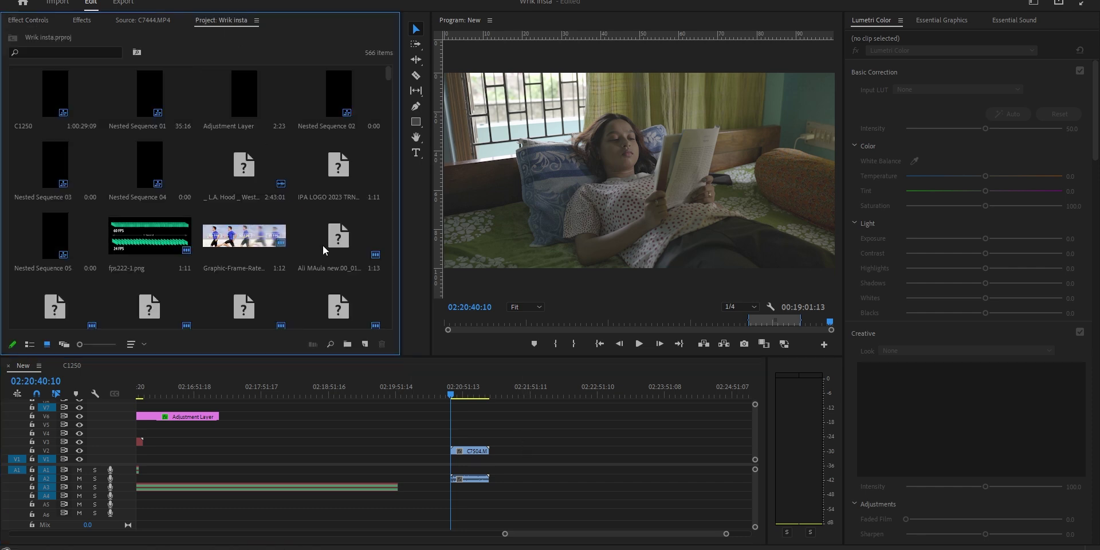
Create a 1920×960 adjustment layer and place it on V4, stretched over C7504
scroll(324, 250, "down", 3)
left_click_drag(389, 97, 385, 335)
left_click(365, 344)
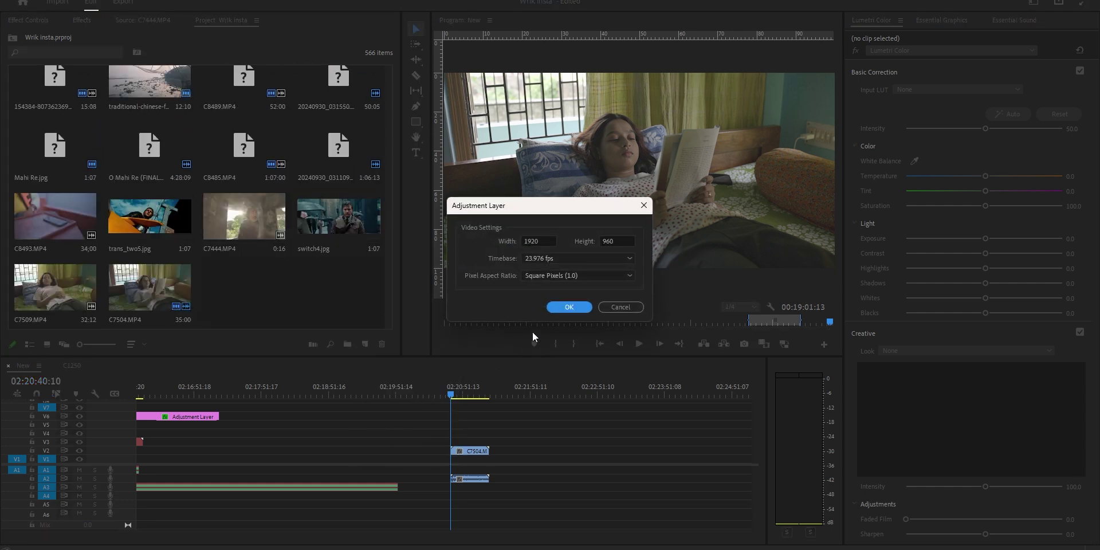
left_click(554, 309)
left_click_drag(260, 289, 517, 436)
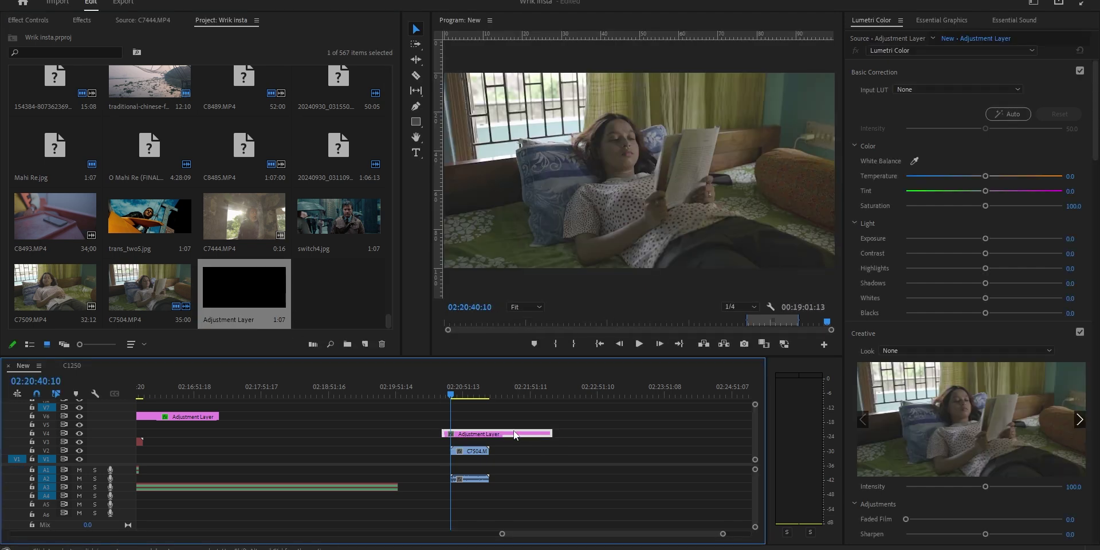
left_click_drag(723, 537, 672, 536)
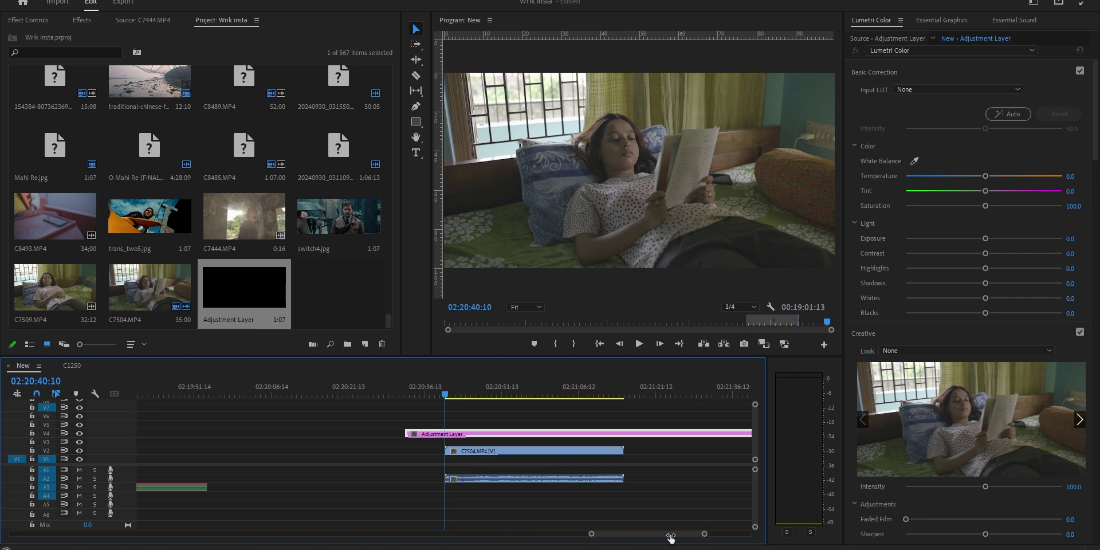
Set the adjustment layer's Lumetri Color Temperature to 100 to warm the footage
left_click(500, 452)
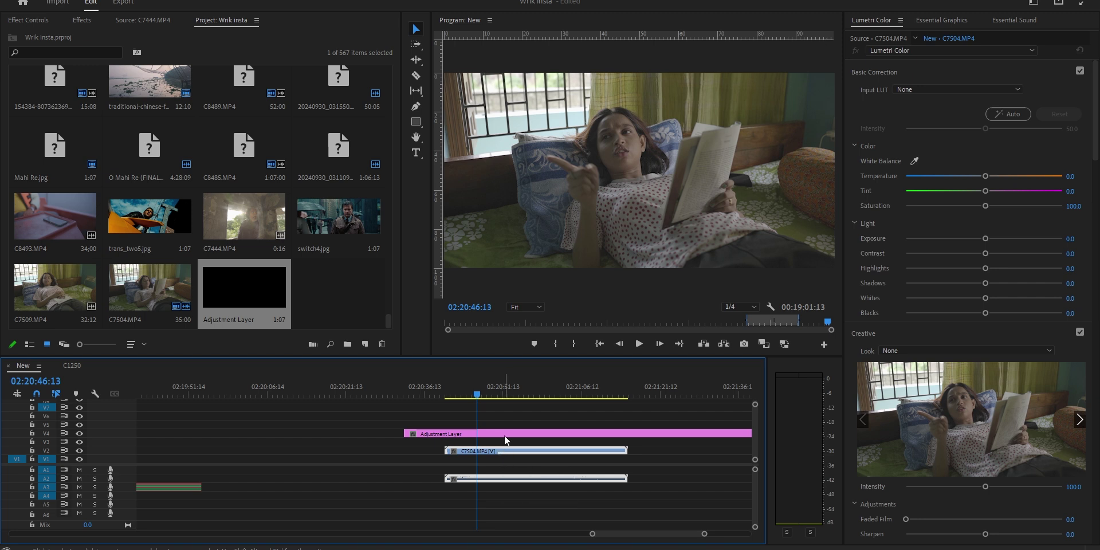
left_click(507, 435)
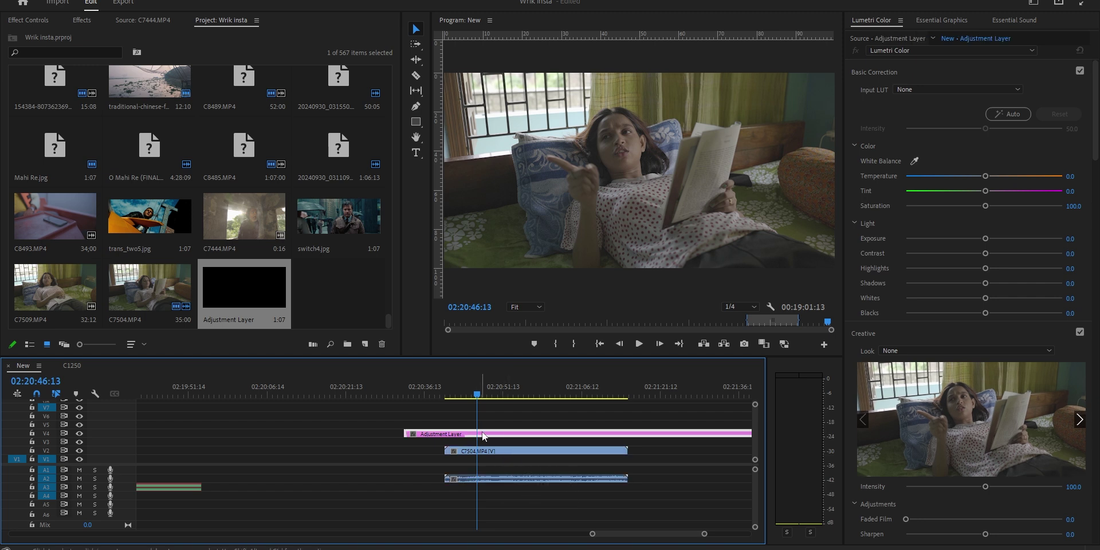
left_click_drag(989, 177, 1092, 177)
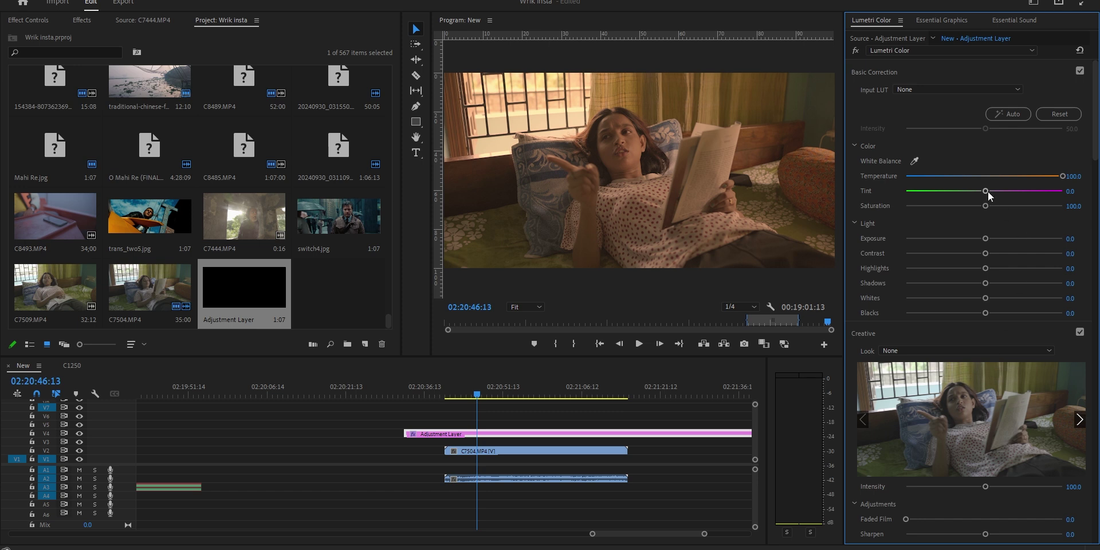
left_click(494, 435)
mouse_move(1059, 175)
left_mouse_down()
mouse_move(1024, 180)
mouse_move(1044, 180)
left_mouse_up()
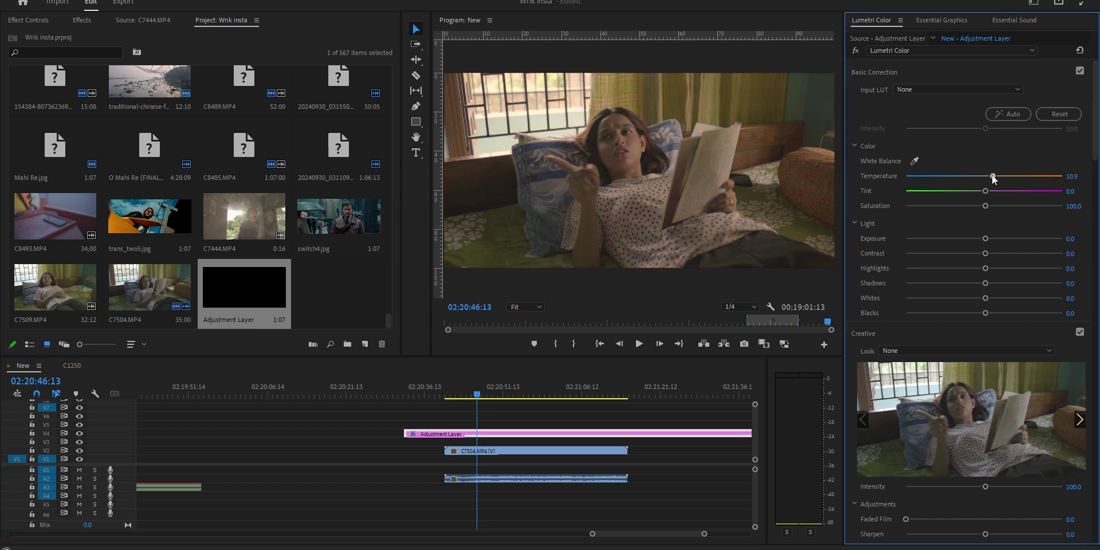
left_click_drag(1046, 173, 1065, 176)
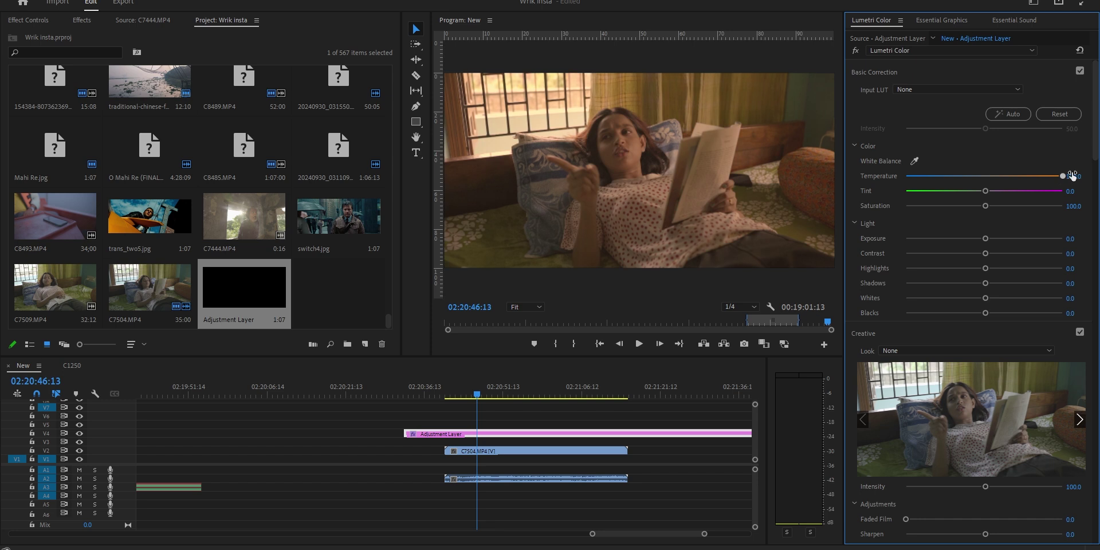
left_click(573, 372)
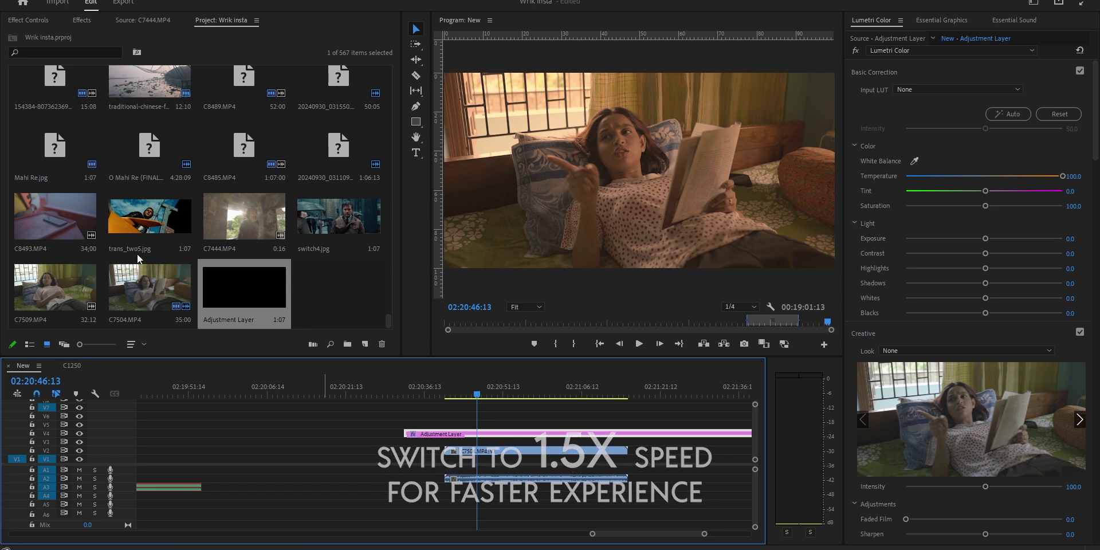
left_click(34, 25)
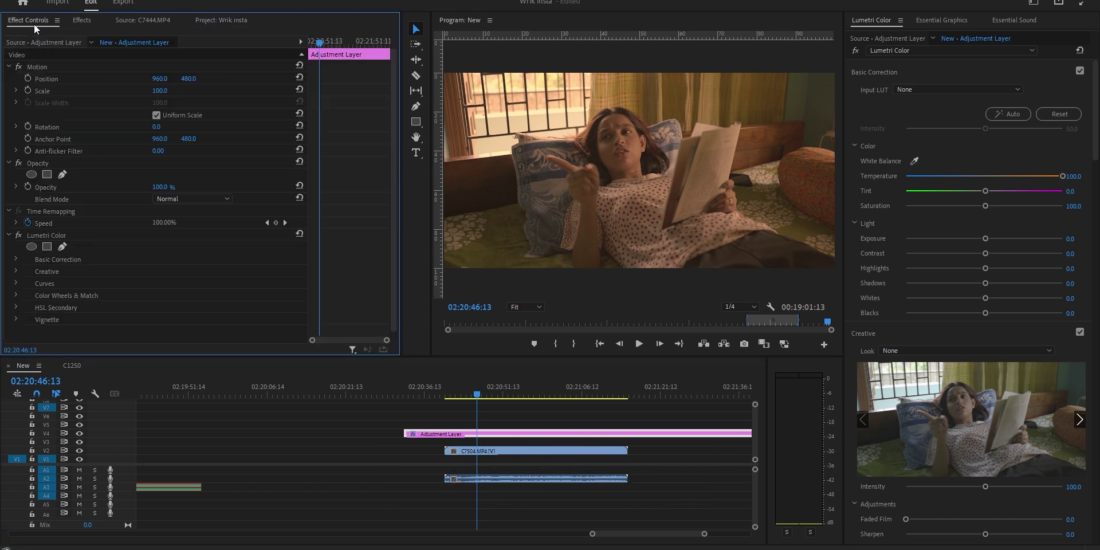
Test opacity values, then set the adjustment layer's blend mode to Soft Light
scroll(239, 202, "down", 1)
left_click_drag(163, 181, 127, 182)
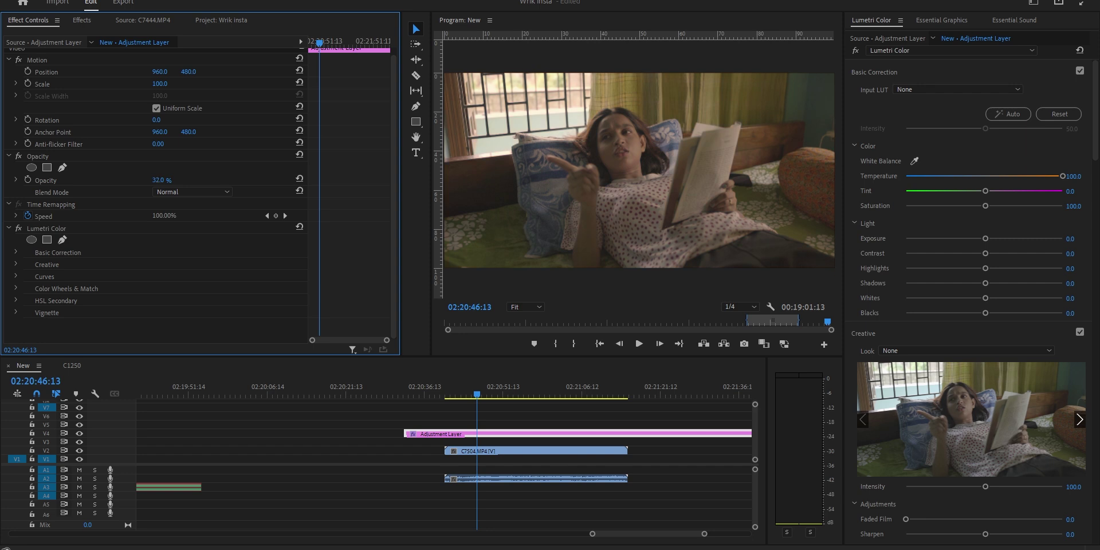
left_click_drag(162, 181, 166, 180)
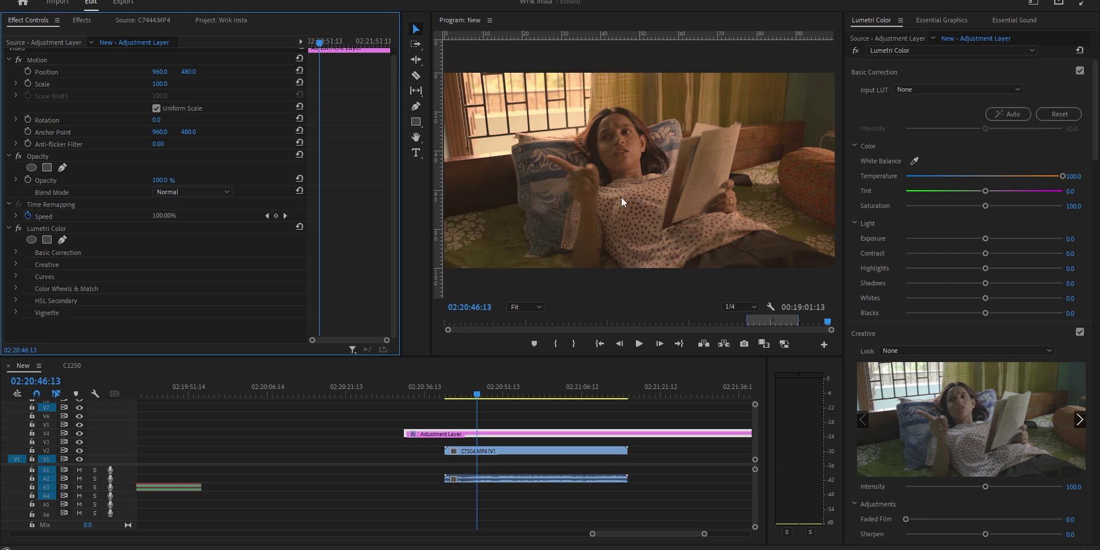
left_click(196, 193)
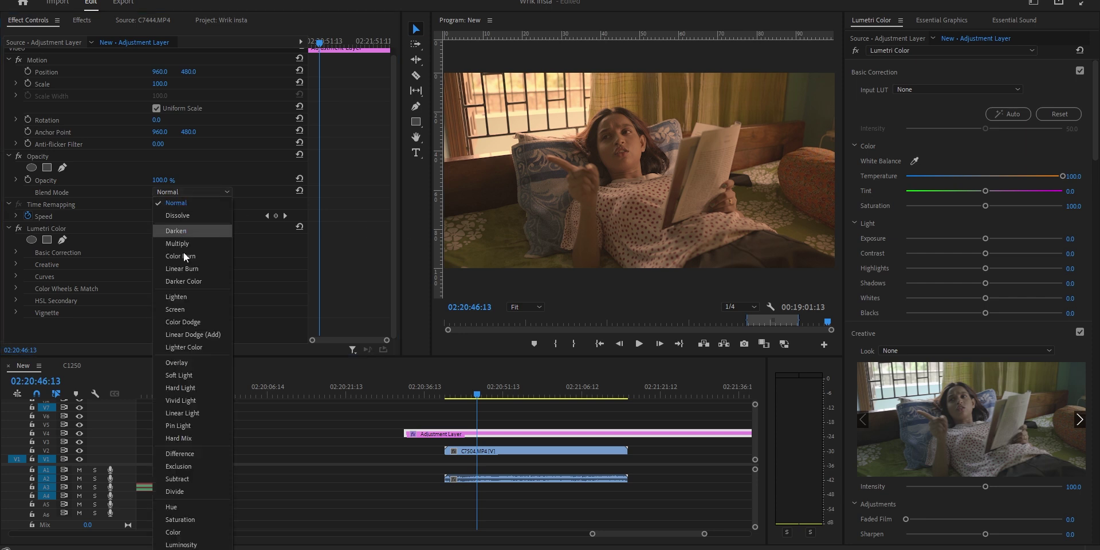
left_click(181, 375)
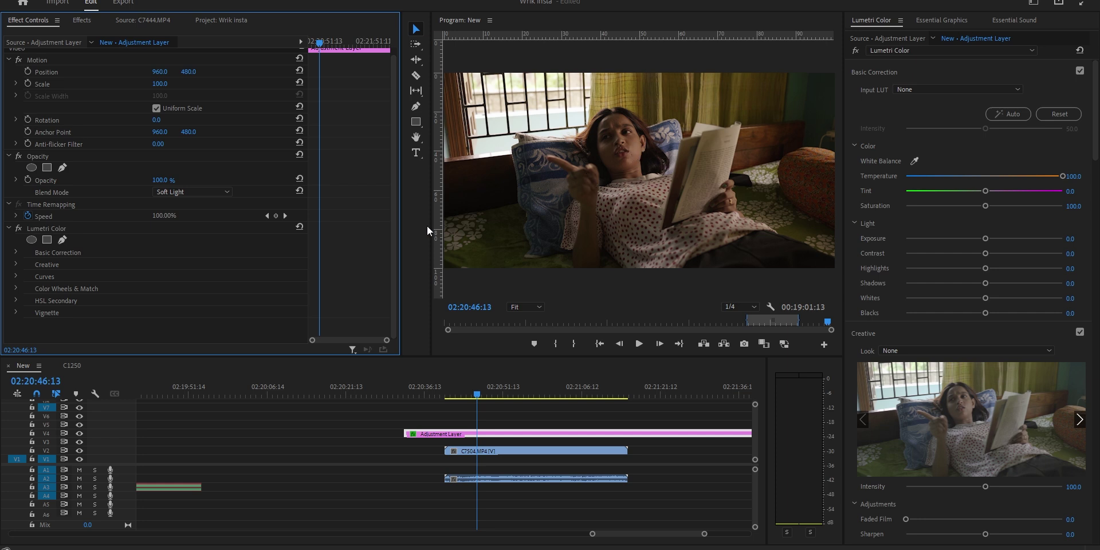
Lower the adjustment layer's opacity to 78% and hide its track to compare
left_click(160, 180)
type("70")
key("Return")
left_click(83, 432)
left_click(82, 433)
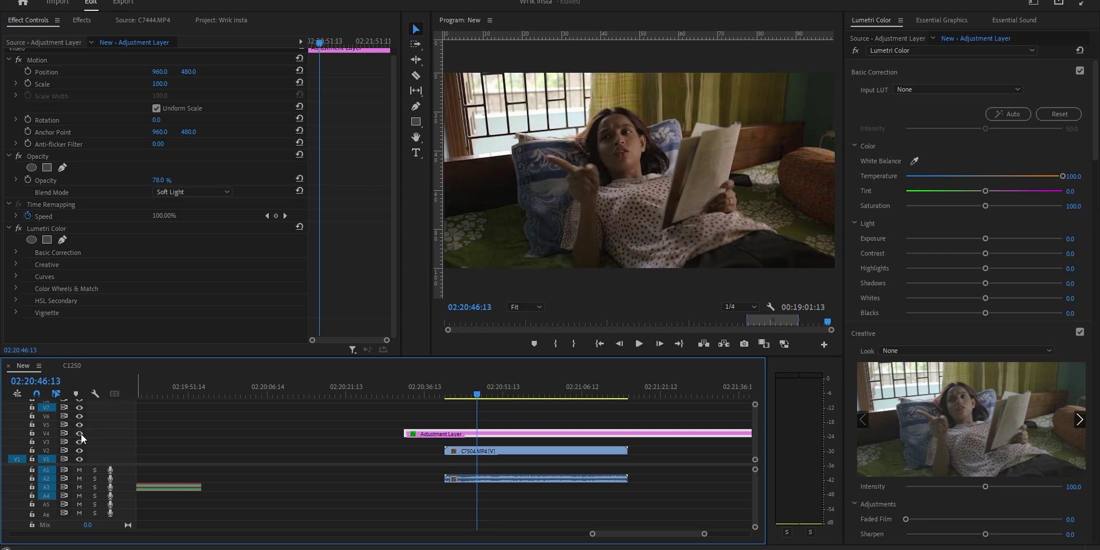
key("ctrl+grave")
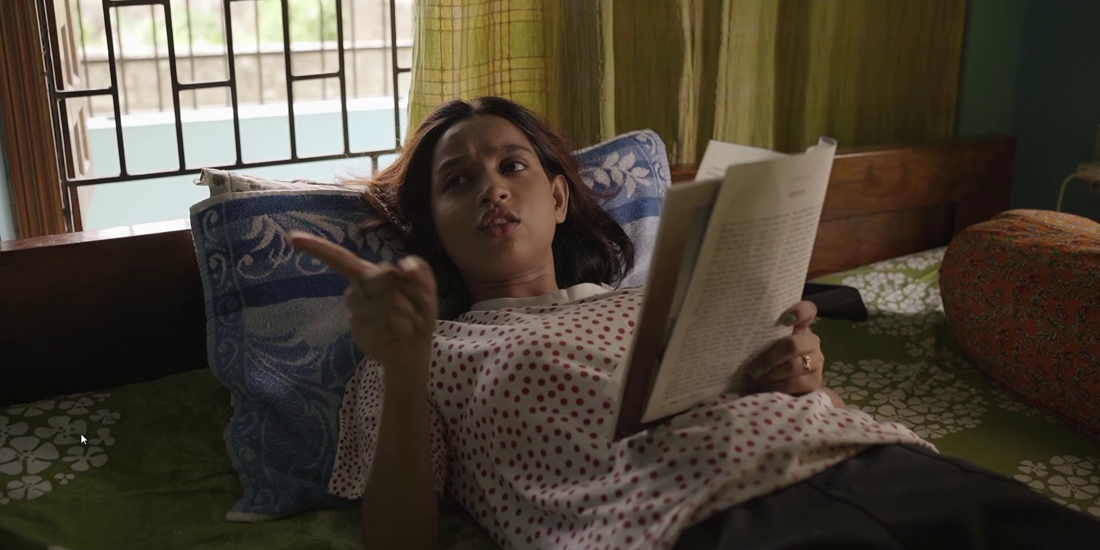
key("ctrl+grave")
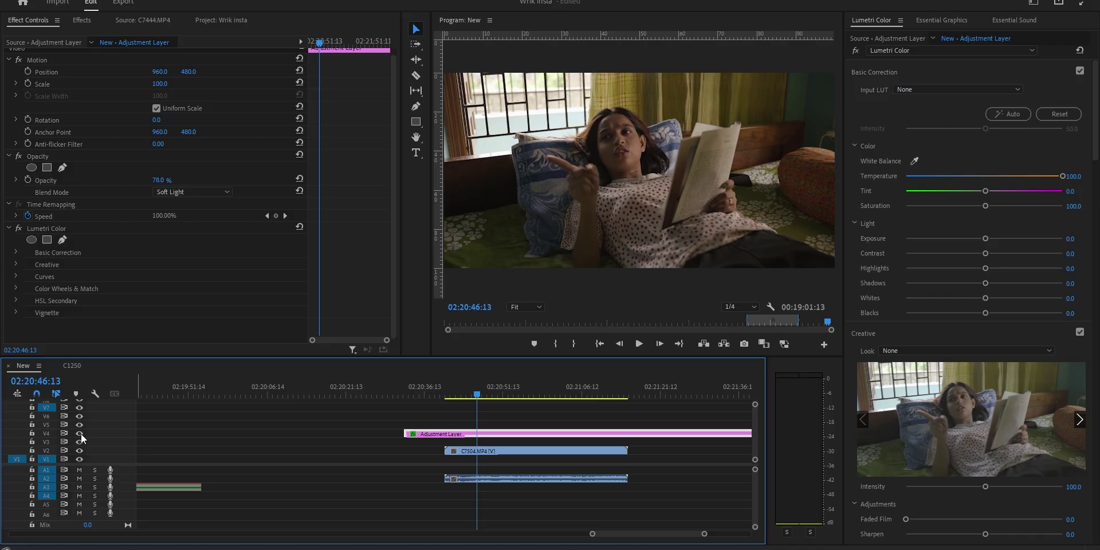
key("ctrl+grave")
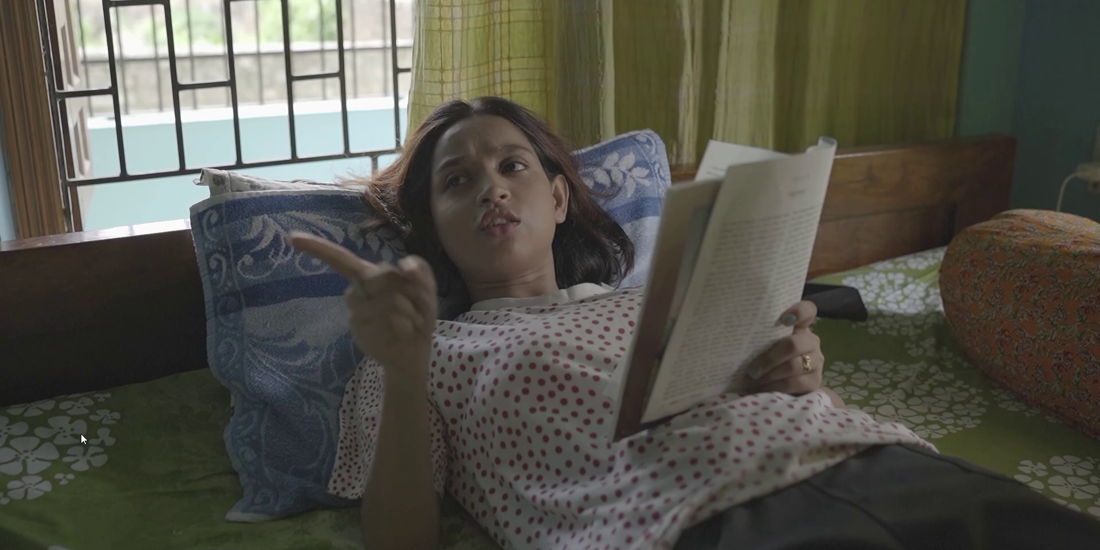
key("ctrl+grave")
left_click(81, 434)
key("ctrl+grave")
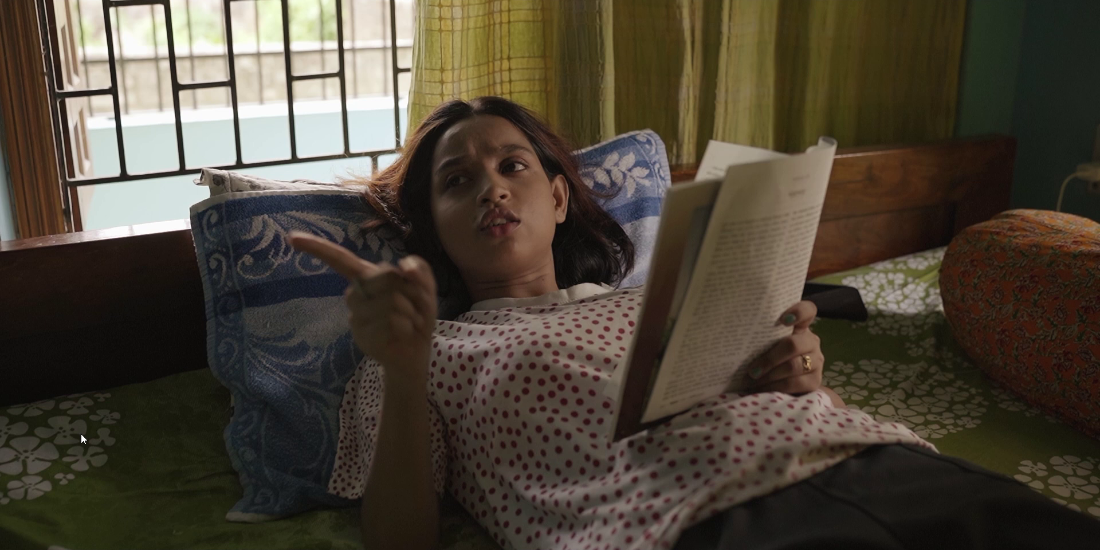
key("ctrl+grave")
left_click(81, 434)
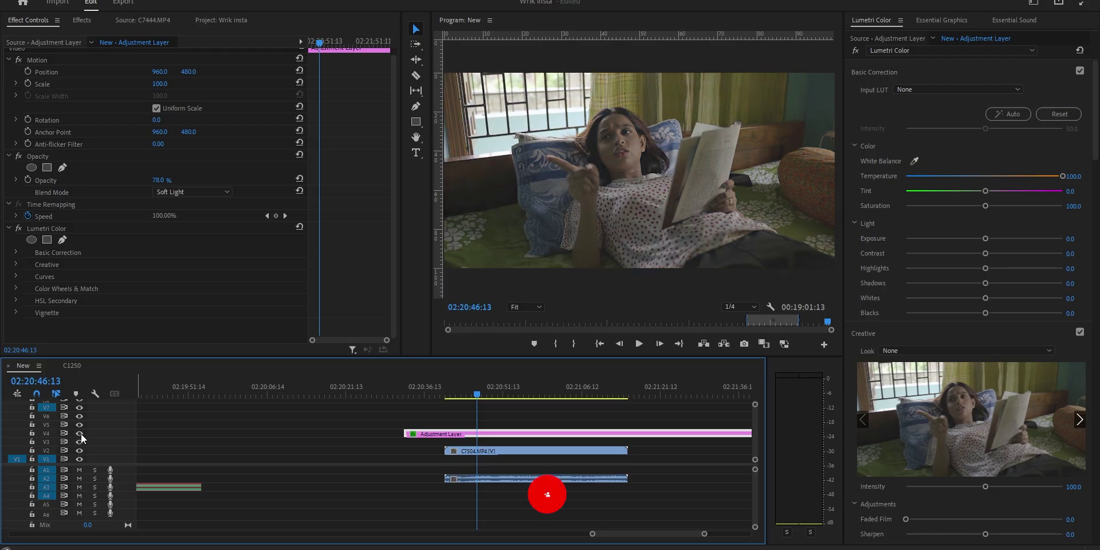
left_click(81, 435)
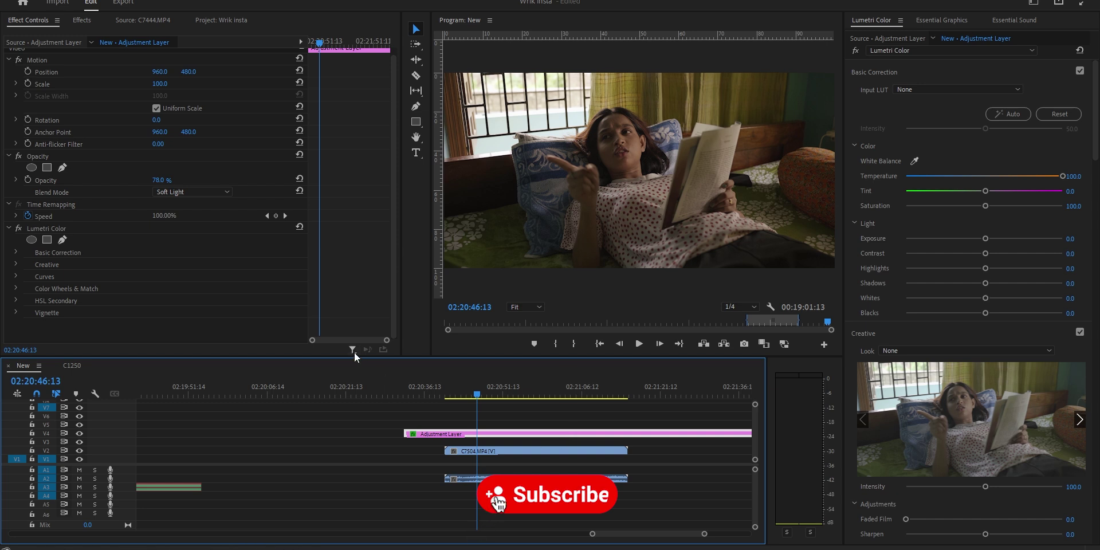
Reset opacity to 100% and Temperature to 0, then delete the Lumetri Color effect
left_click_drag(162, 179, 301, 179)
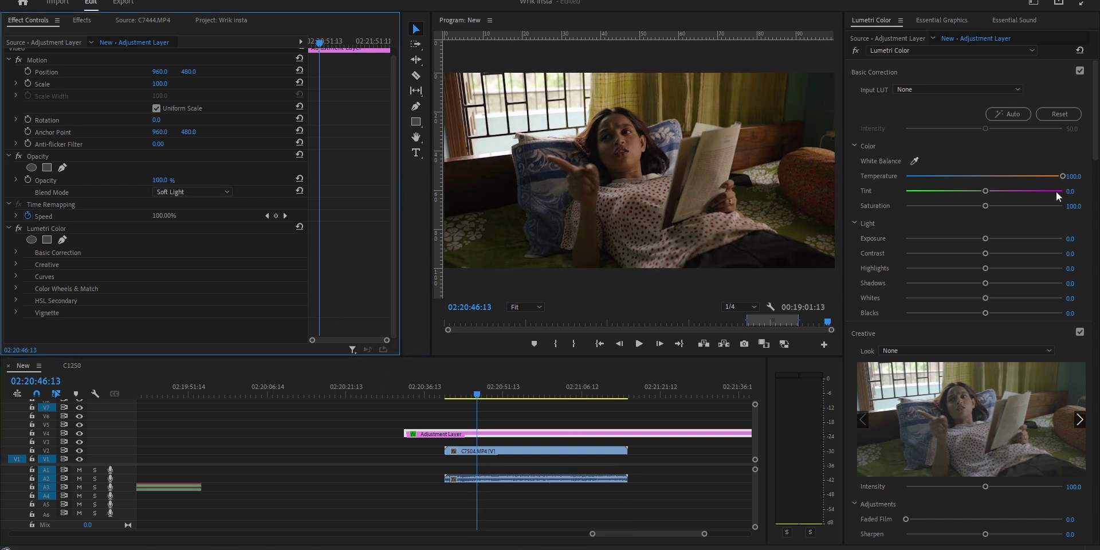
double_click(1060, 176)
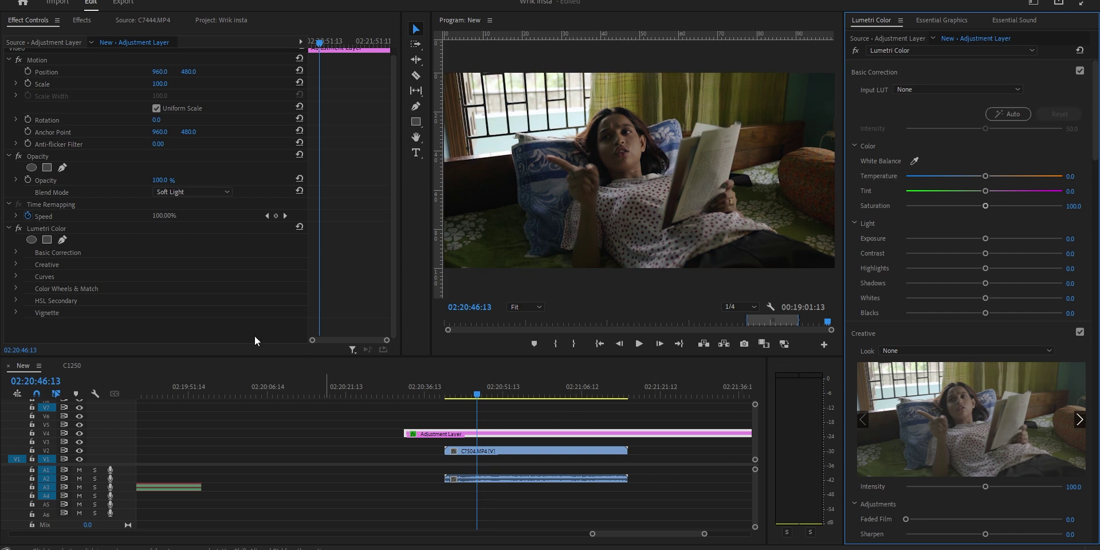
left_click(78, 229)
left_click(1080, 51)
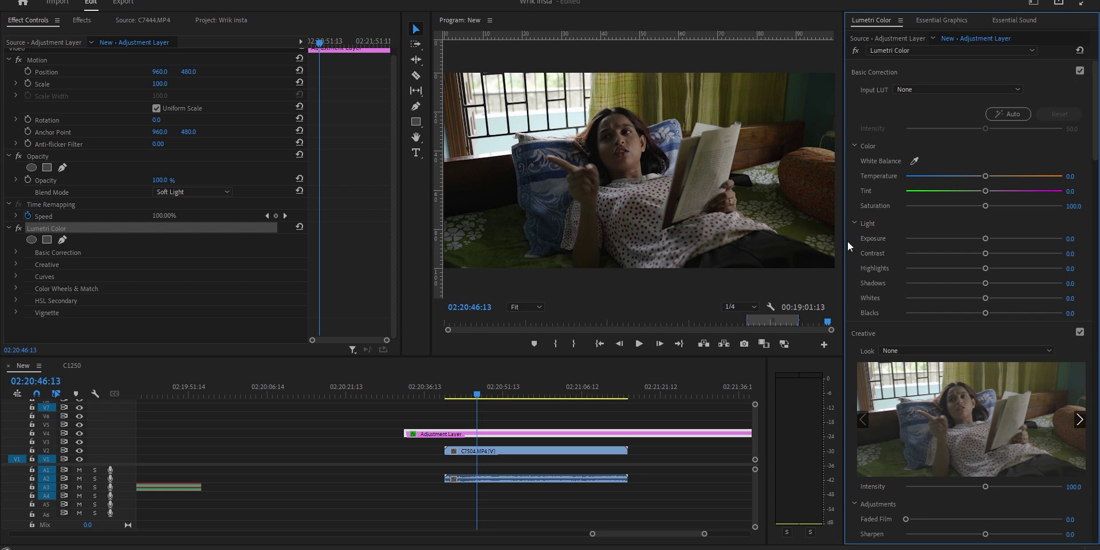
left_click_drag(1095, 135, 1085, 337)
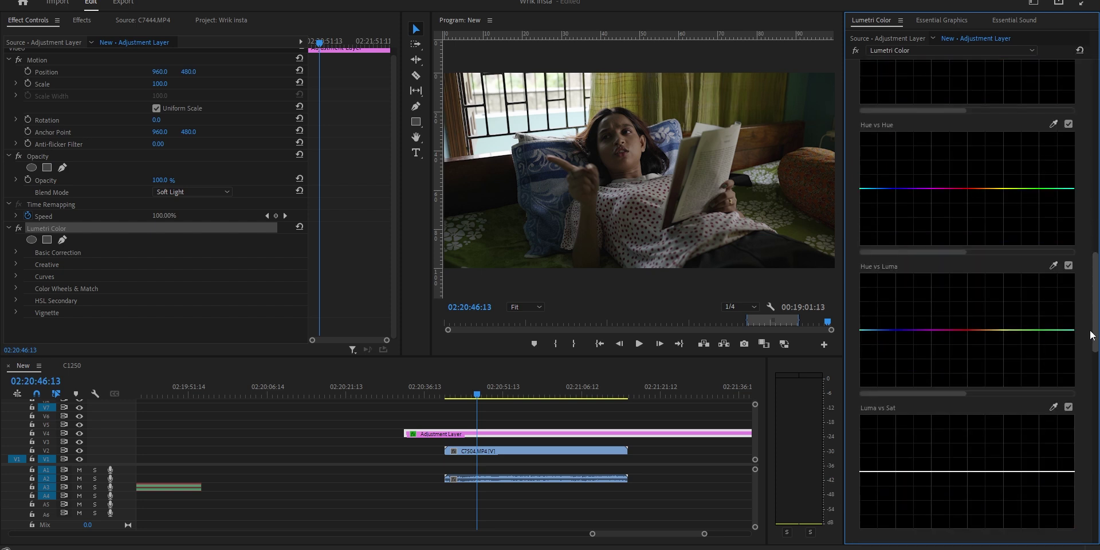
left_click(496, 423)
left_click(493, 434)
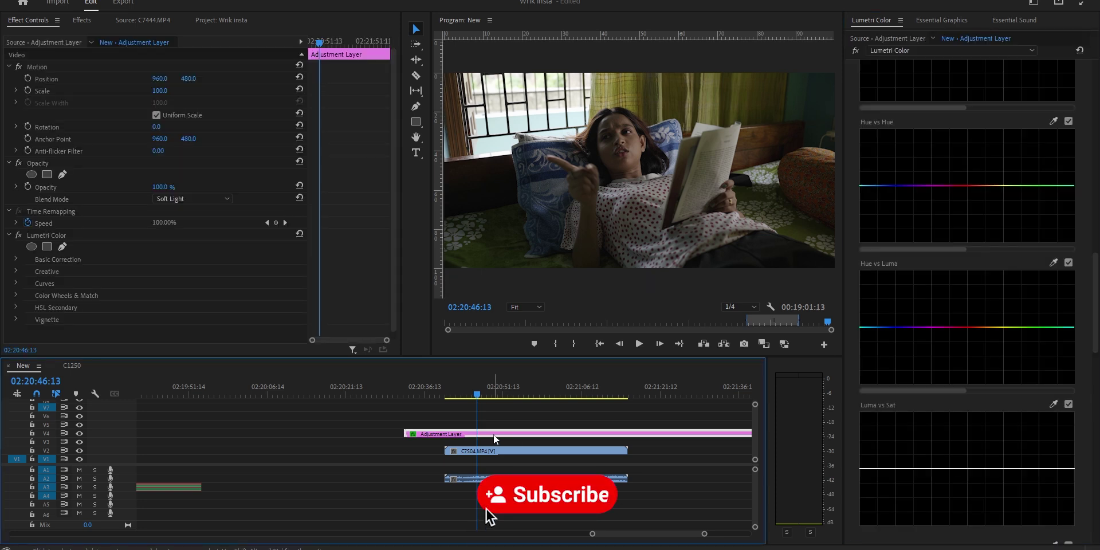
left_click(77, 238)
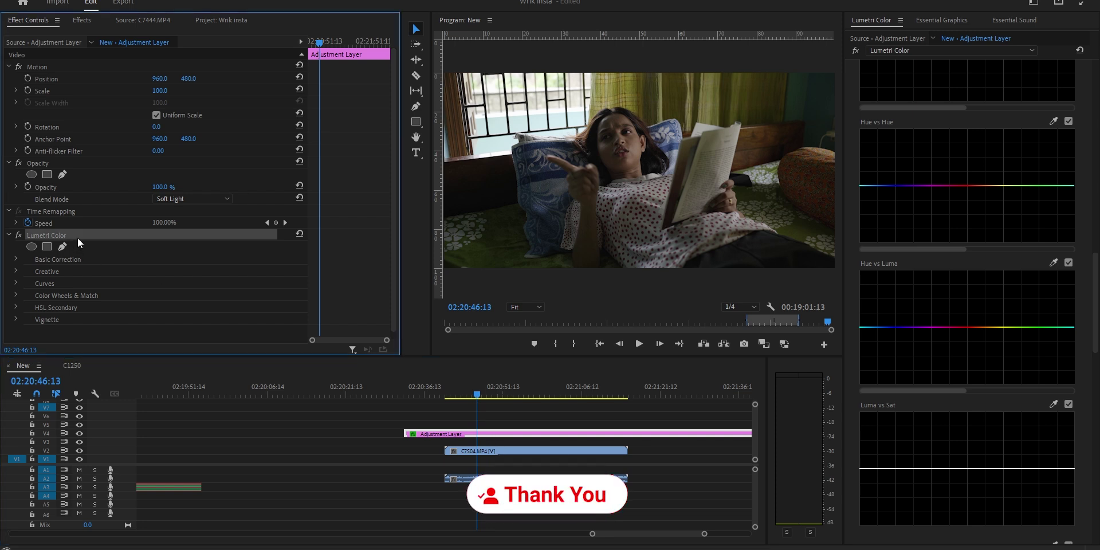
key("Delete")
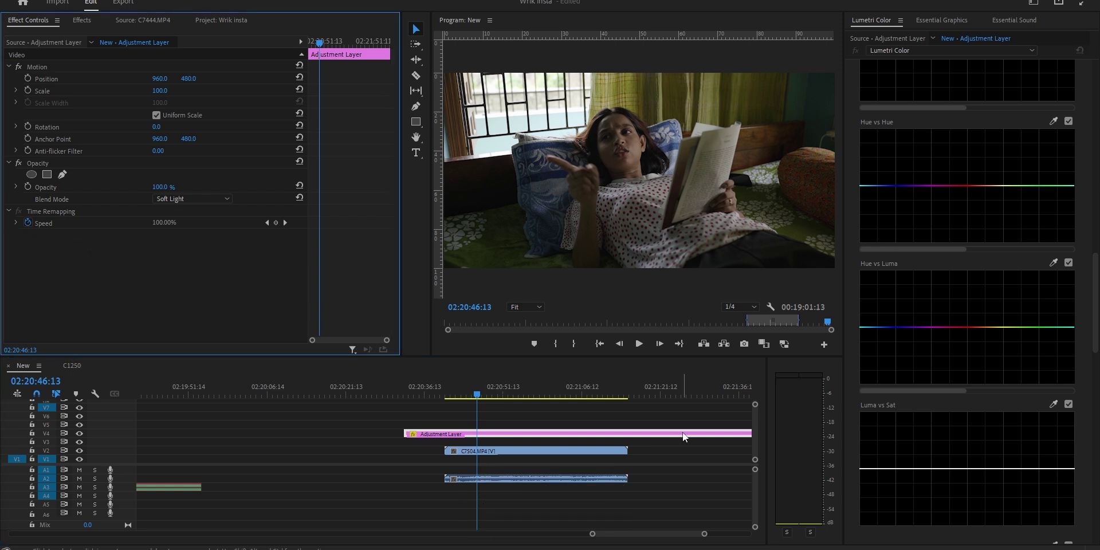
Delete the old Adjustment Layer clip from the timeline and save the project
left_click_drag(484, 392, 504, 395)
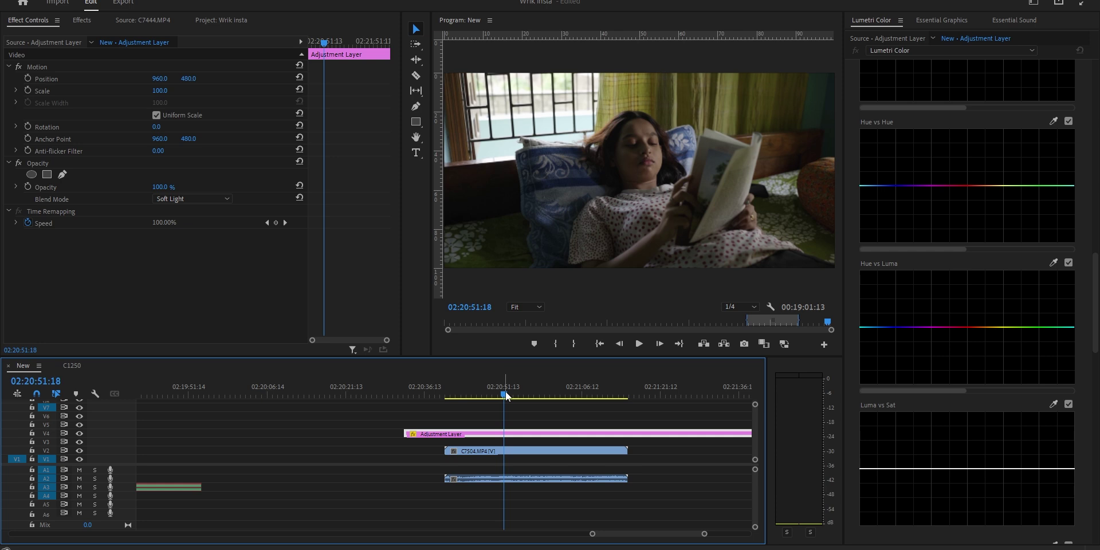
left_click(538, 424)
left_click(496, 451)
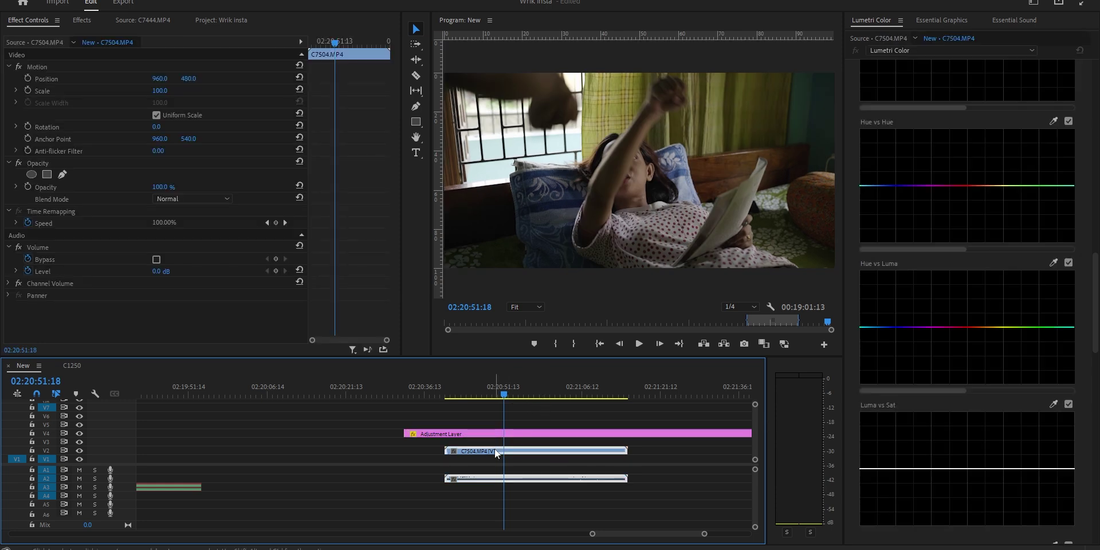
left_click(458, 395)
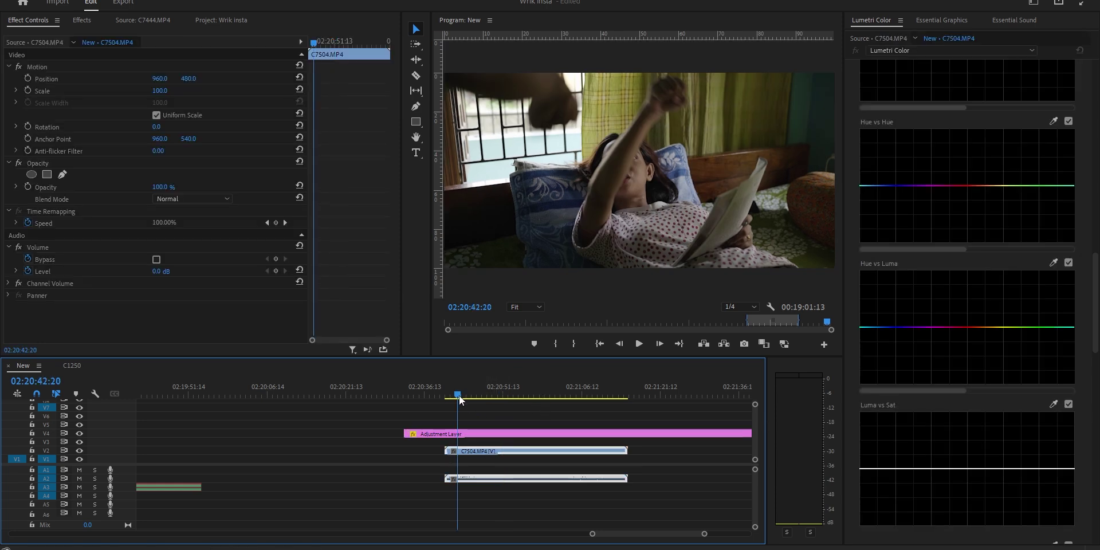
left_click(495, 437)
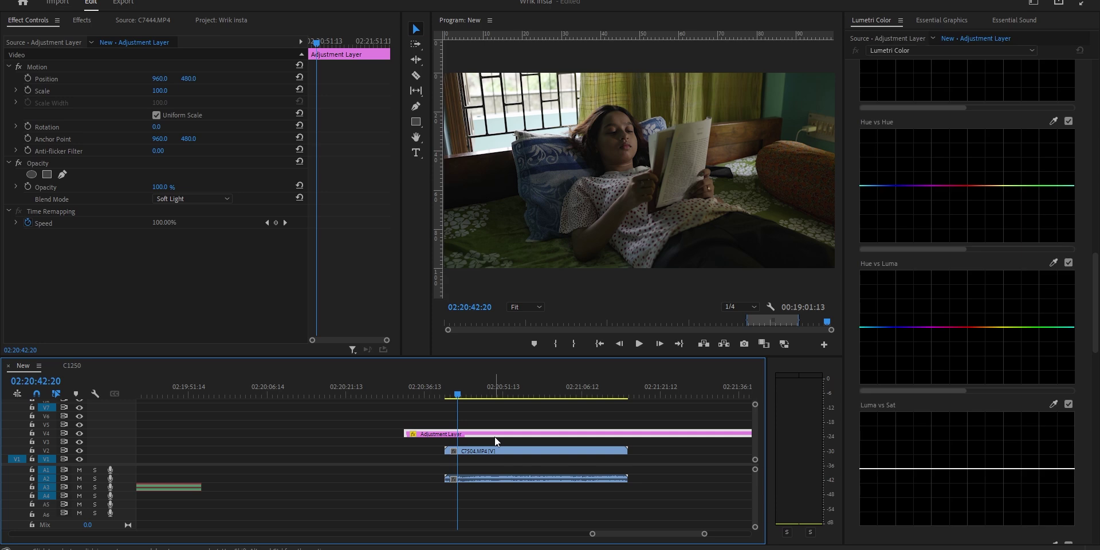
key("Delete")
key("ctrl+s")
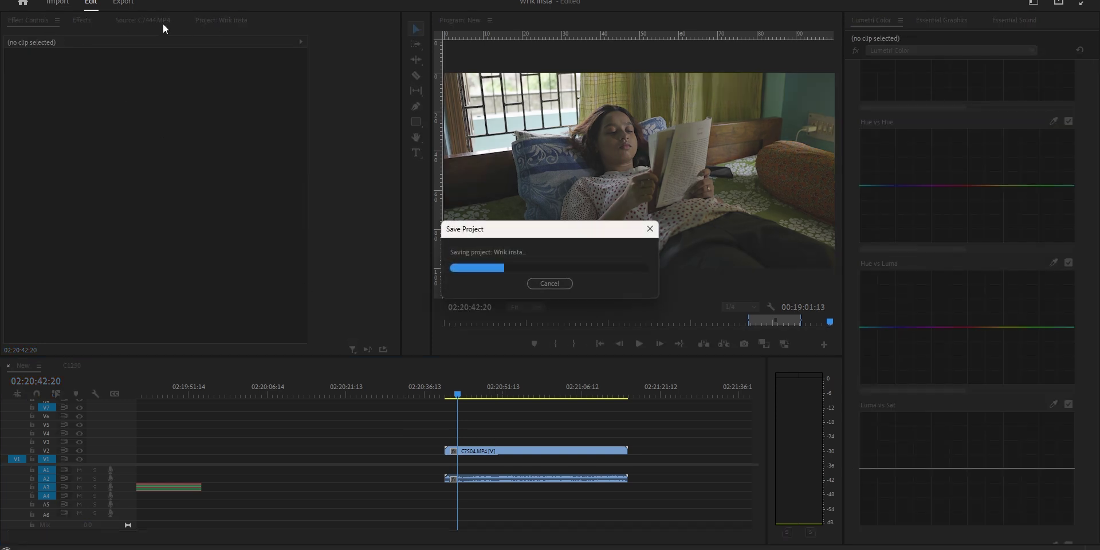
Place a fresh Adjustment Layer from the Project panel onto V5 above C7504.MP4
left_click(219, 20)
left_click_drag(246, 304, 609, 426)
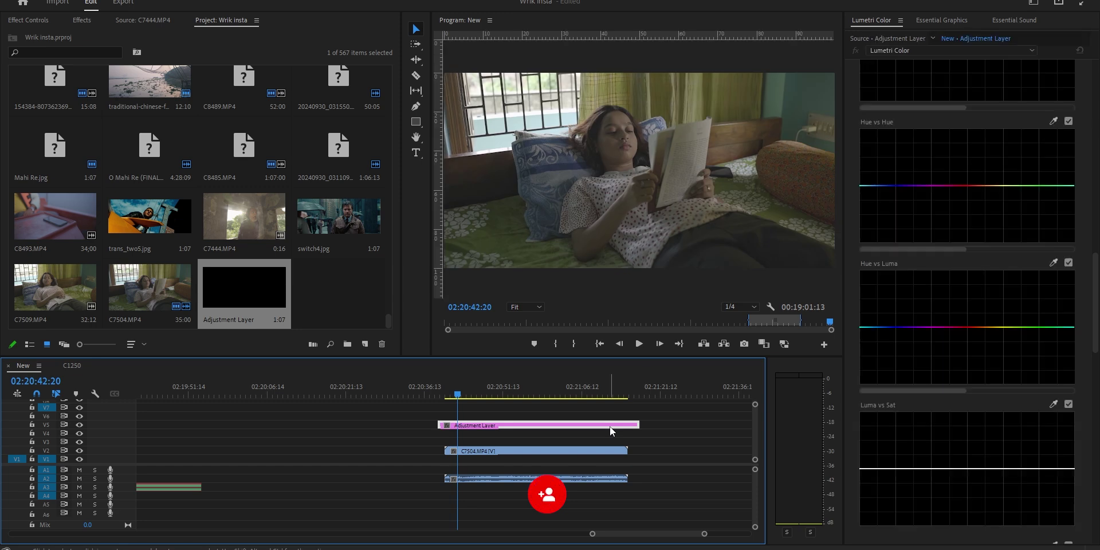
scroll(1093, 207, "down", 1)
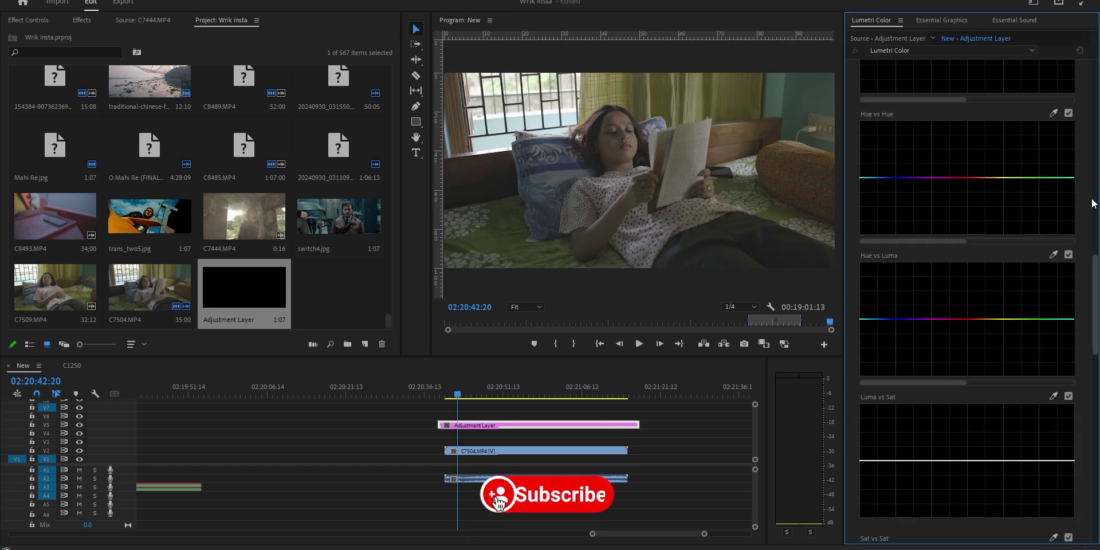
scroll(1093, 208, "up", 10)
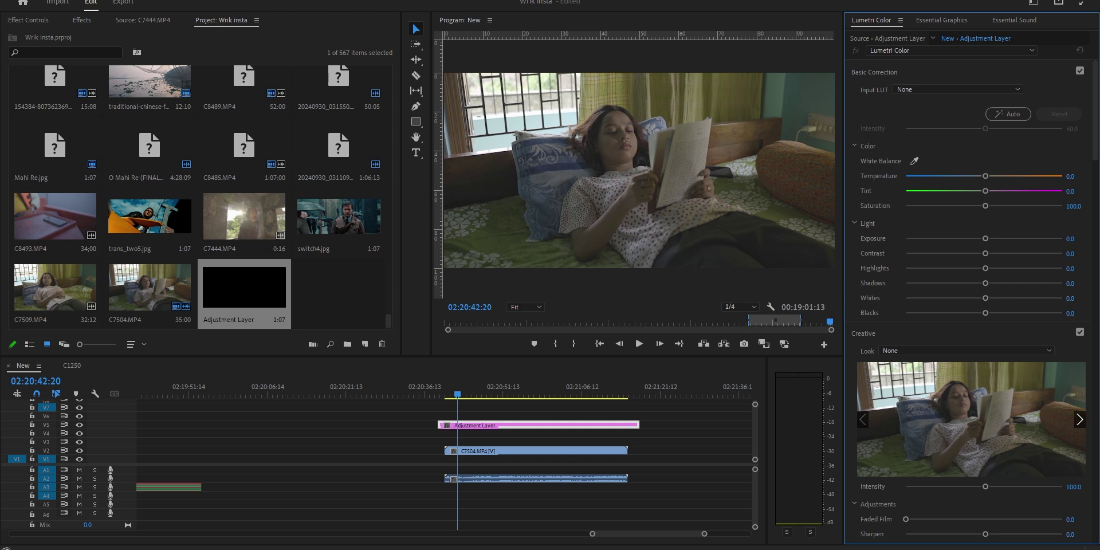
key("alt+w")
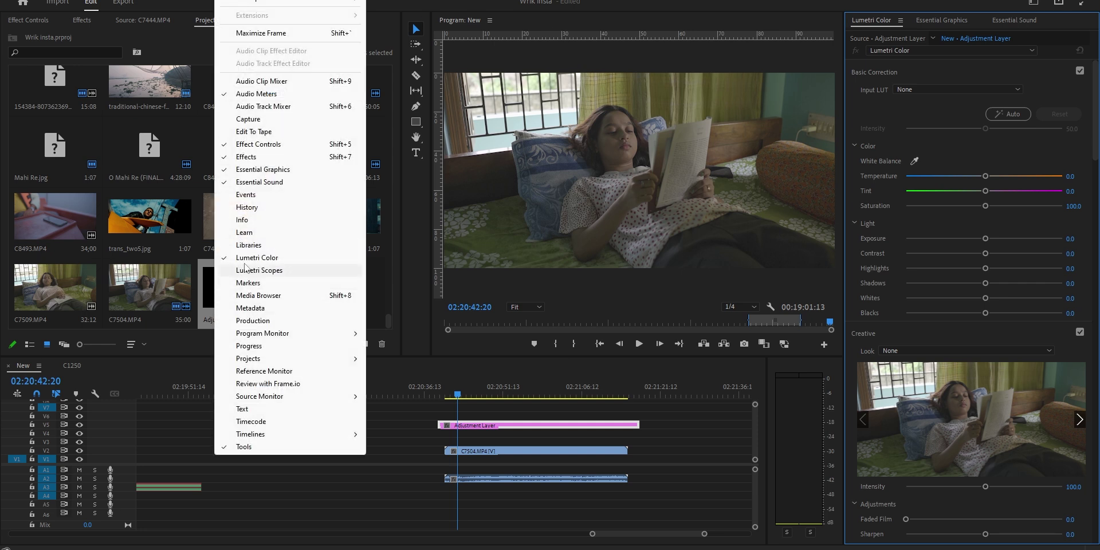
left_click_drag(1095, 101, 1093, 185)
left_click(465, 427)
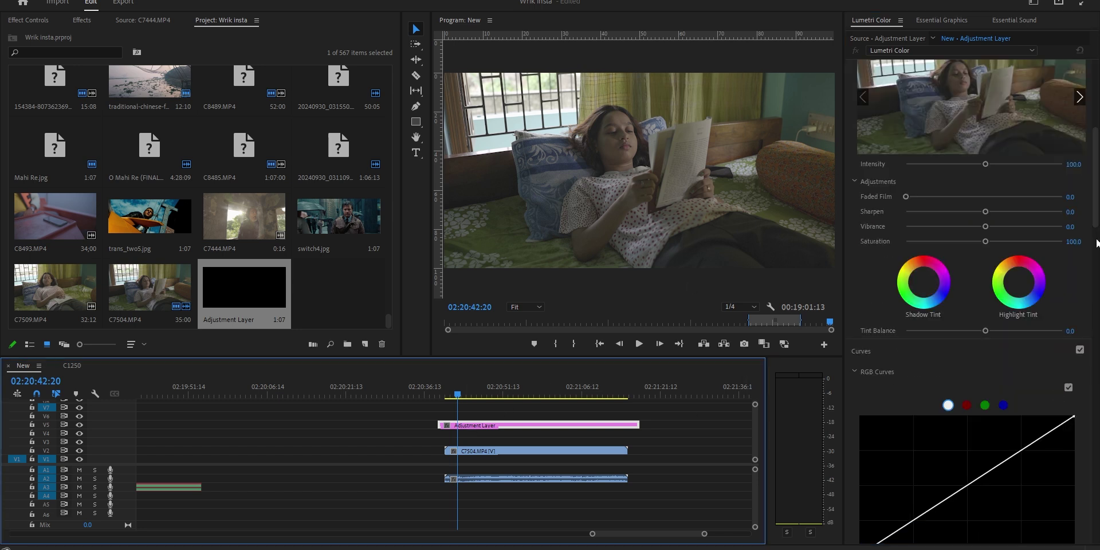
left_click(1097, 295)
scroll(1096, 295, "down", 5)
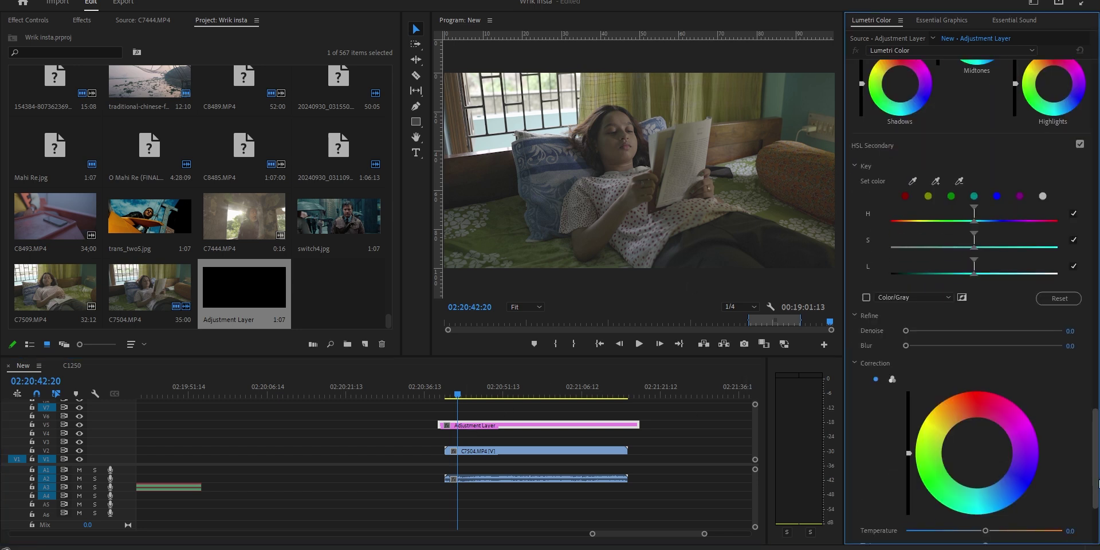
scroll(969, 311, "up", 1)
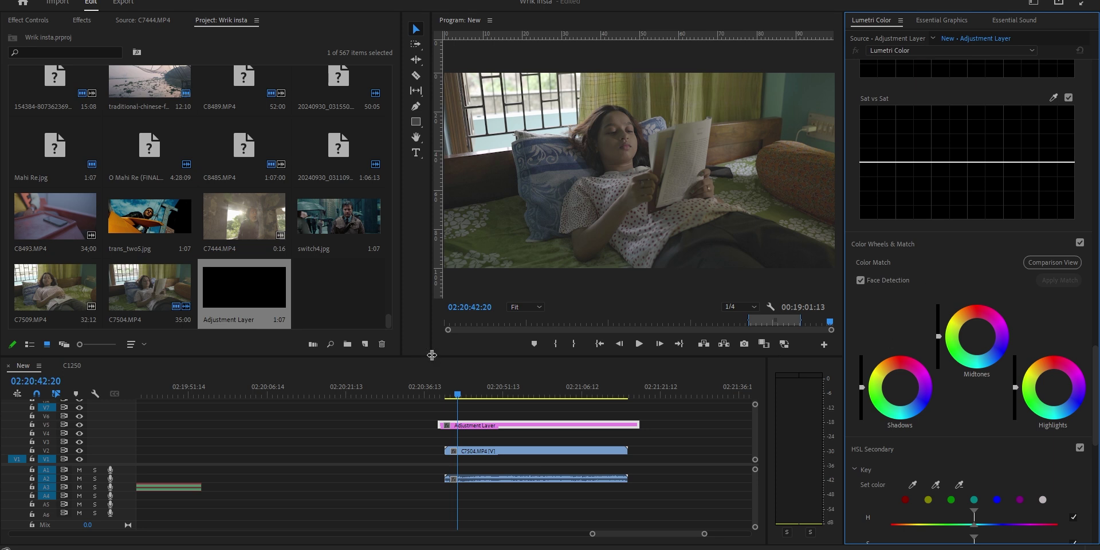
left_click_drag(431, 355, 252, 396)
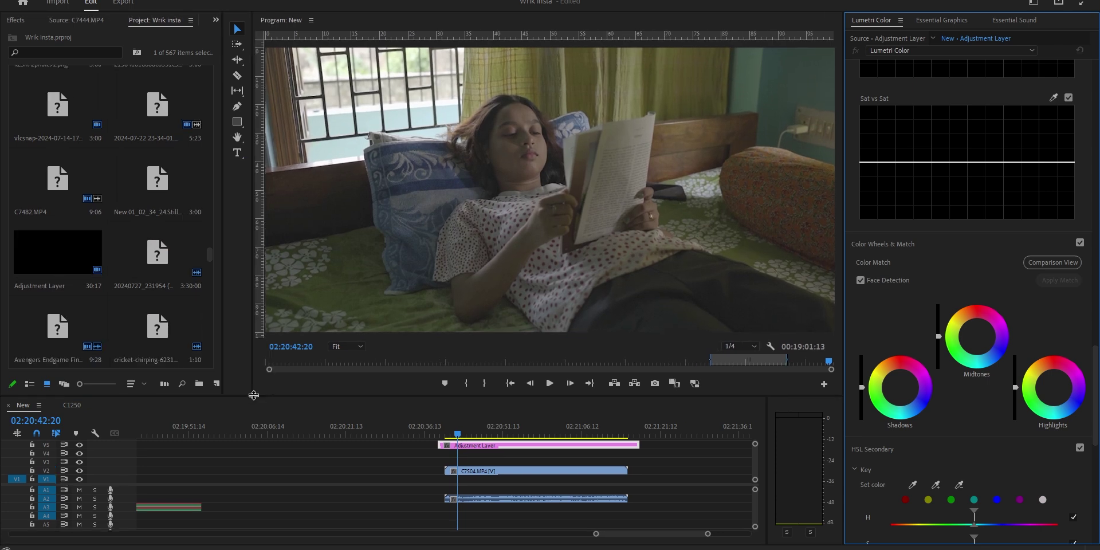
Move the Adjustment Layer to V4 and extend both its ends past the C7504 clip
left_click_drag(571, 446, 562, 454)
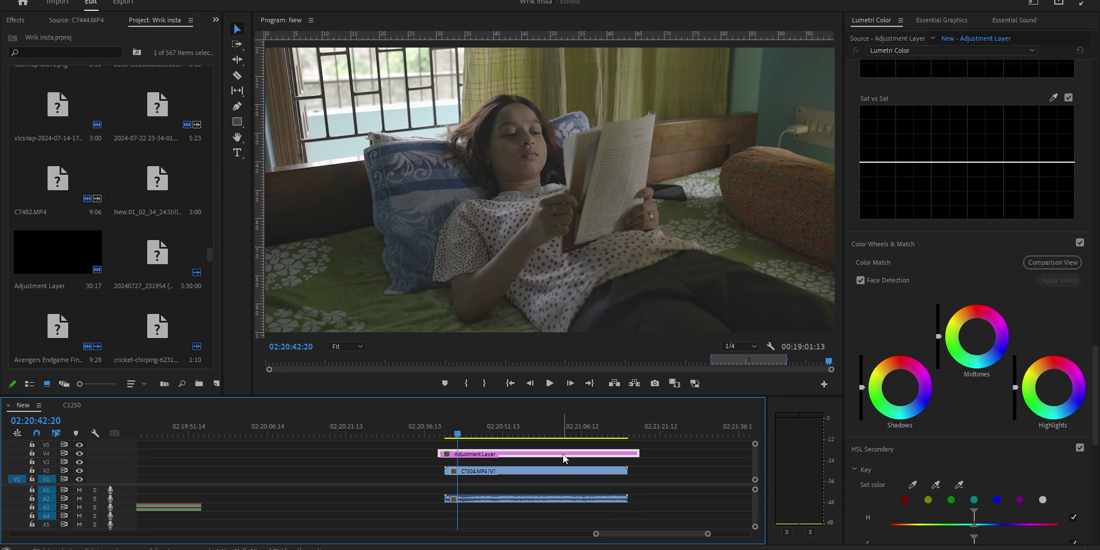
left_click(563, 446)
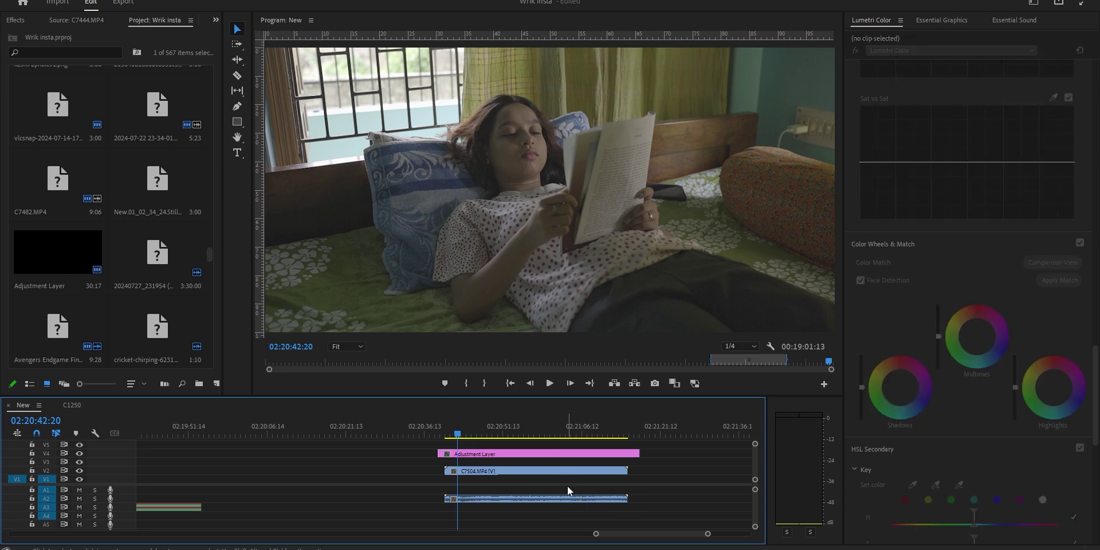
left_click(572, 453)
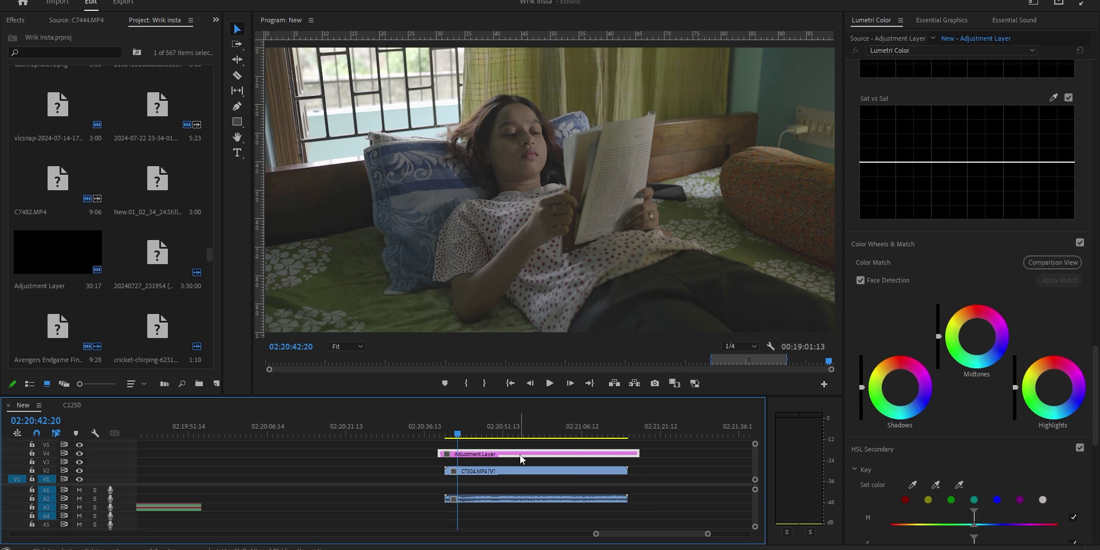
left_click_drag(439, 454, 423, 454)
left_click_drag(639, 454, 663, 454)
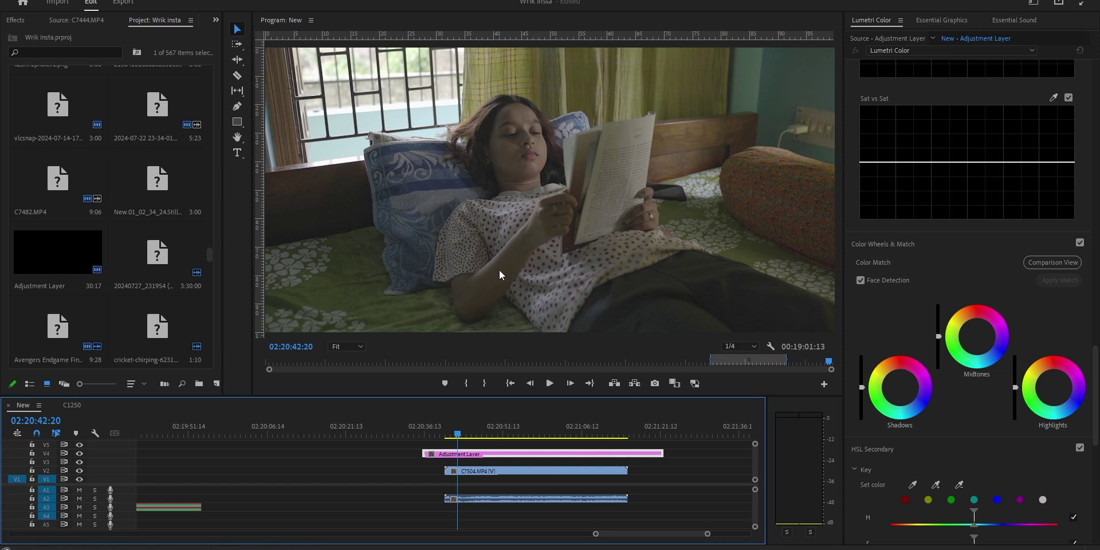
Try an S-curve in the RGB Curves, then undo it back to a straight line
left_click_drag(1097, 367, 1098, 190)
left_click_drag(1004, 253, 998, 240)
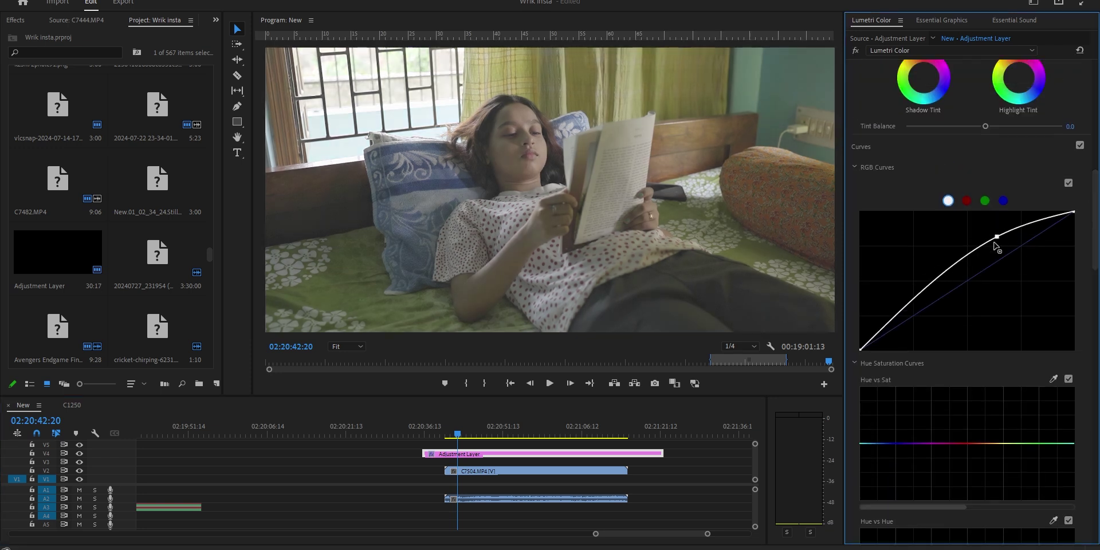
left_click_drag(930, 294, 933, 309)
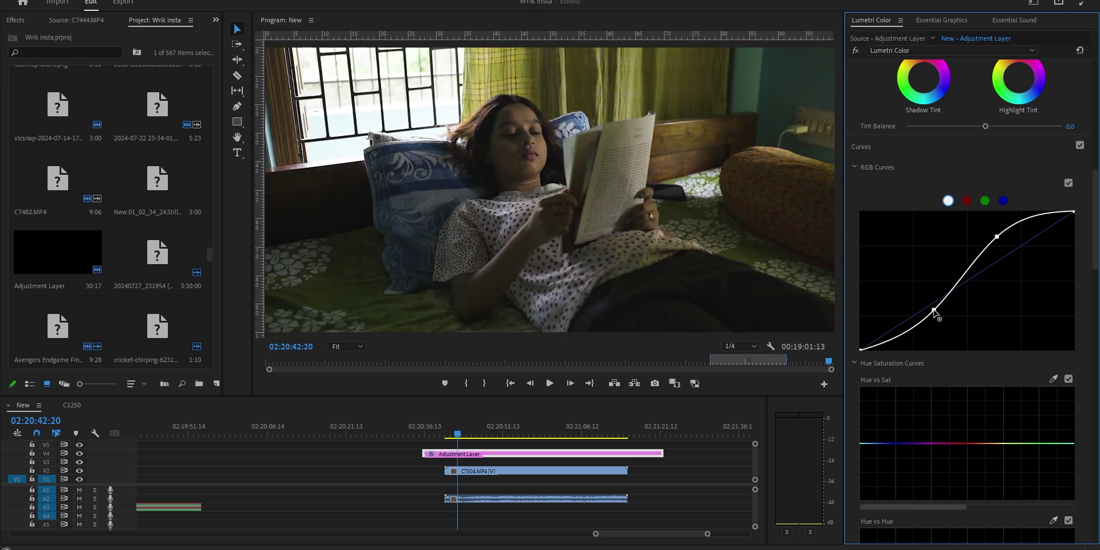
left_click_drag(934, 311, 936, 312)
key("ctrl+z")
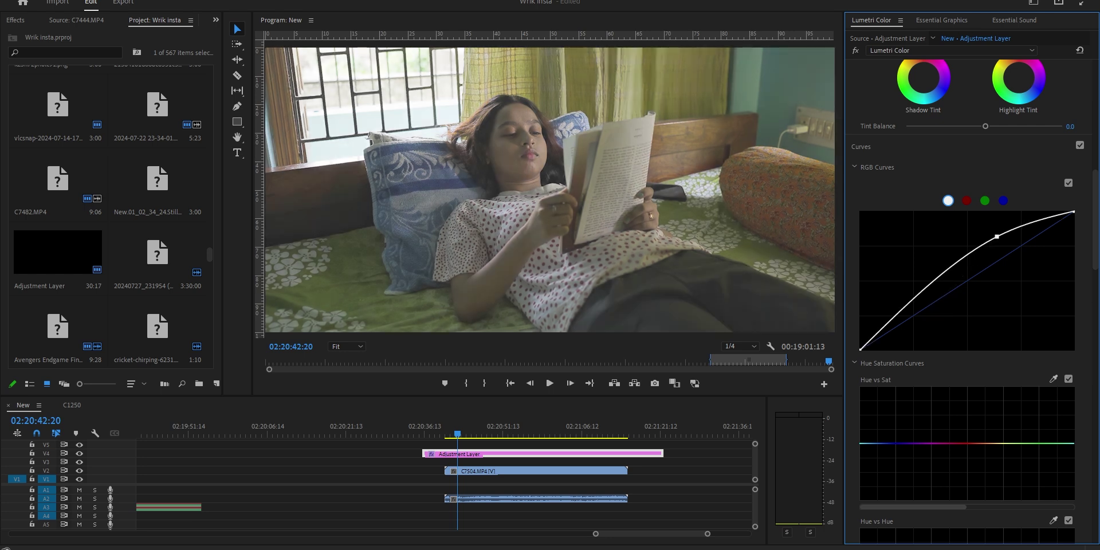
key("ctrl+z")
Lower the Shadows brightness slightly and raise the Highlights brightness slightly in Color Wheels
left_click_drag(1096, 251, 1096, 435)
left_click_drag(863, 344, 862, 346)
left_click_drag(1016, 343, 1016, 339)
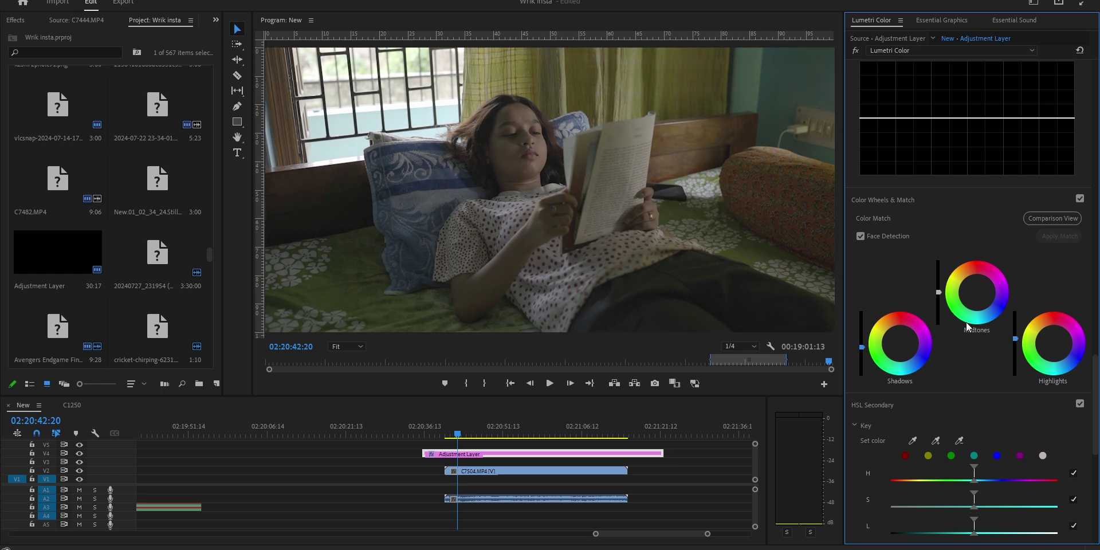
Darken the midtones and shadows further, then toggle the Color Wheels grade off and on to compare
left_click_drag(938, 291, 938, 292)
left_click_drag(862, 347, 862, 355)
left_click(1080, 198)
left_click(1080, 199)
left_click(1080, 199)
left_click(1081, 198)
Tint the Highlights and Shadows wheels, fine-tuning the shadows colour
left_click_drag(1053, 348, 1053, 338)
left_click_drag(915, 351, 901, 346)
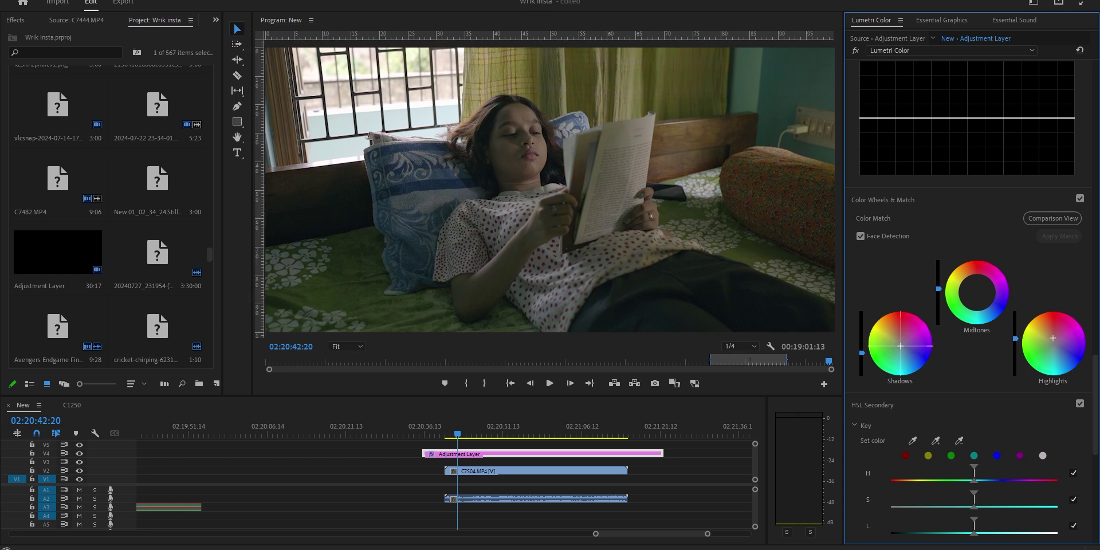
left_click_drag(901, 346, 900, 346)
left_click_drag(900, 347, 902, 346)
left_click_drag(901, 346, 862, 357)
Raise the midtones brightness slightly, try a midtones tint, then reset it to neutral
left_click_drag(939, 289, 939, 285)
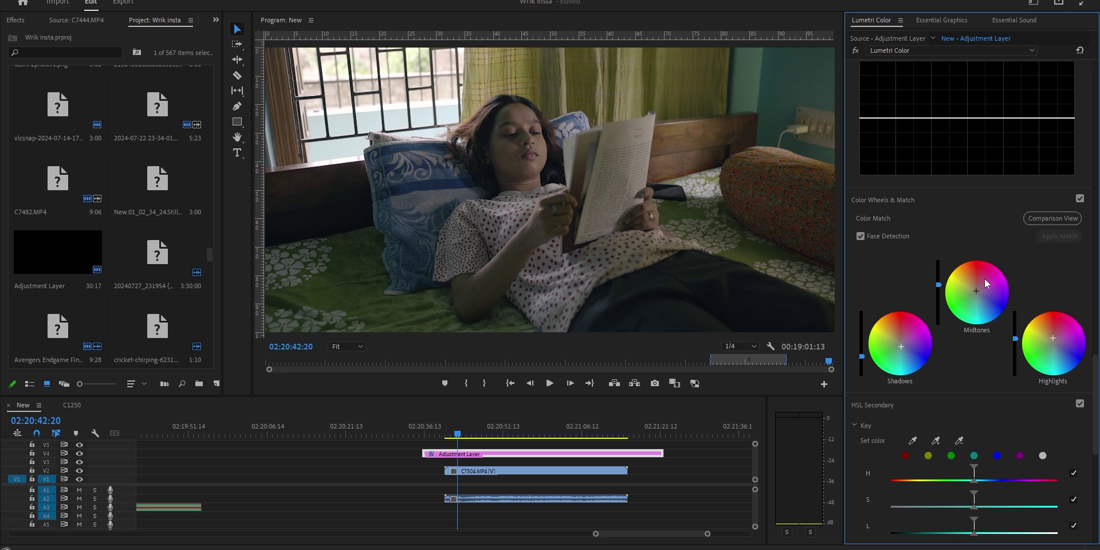
mouse_move(977, 291)
left_mouse_down()
mouse_move(971, 277)
mouse_move(980, 305)
left_mouse_up()
double_click(977, 294)
Check the grade at 02:21:00:02 and 02:21:04:21, then save the Wrik insta project
left_click(550, 436)
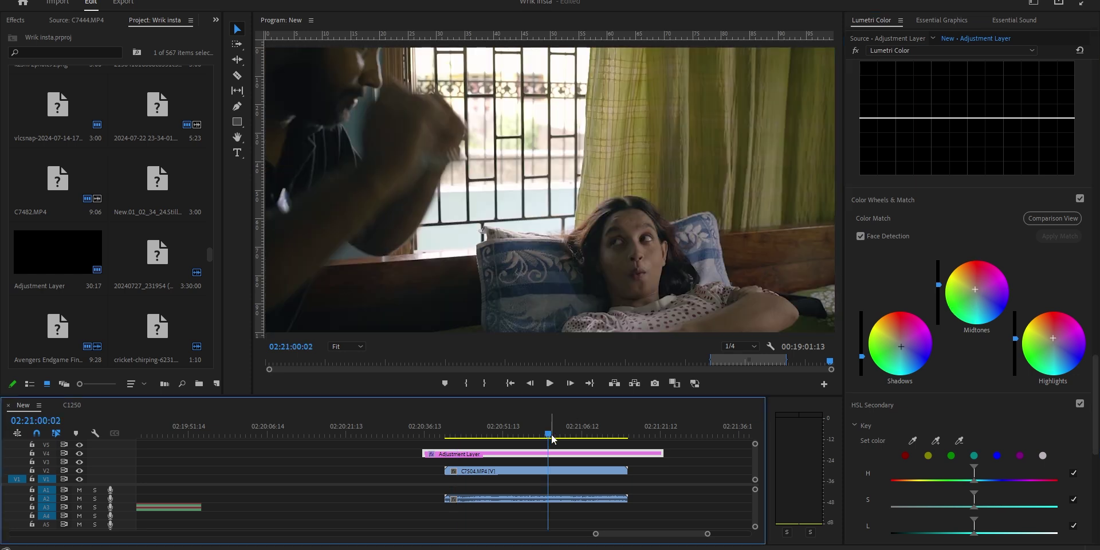
left_click(574, 431)
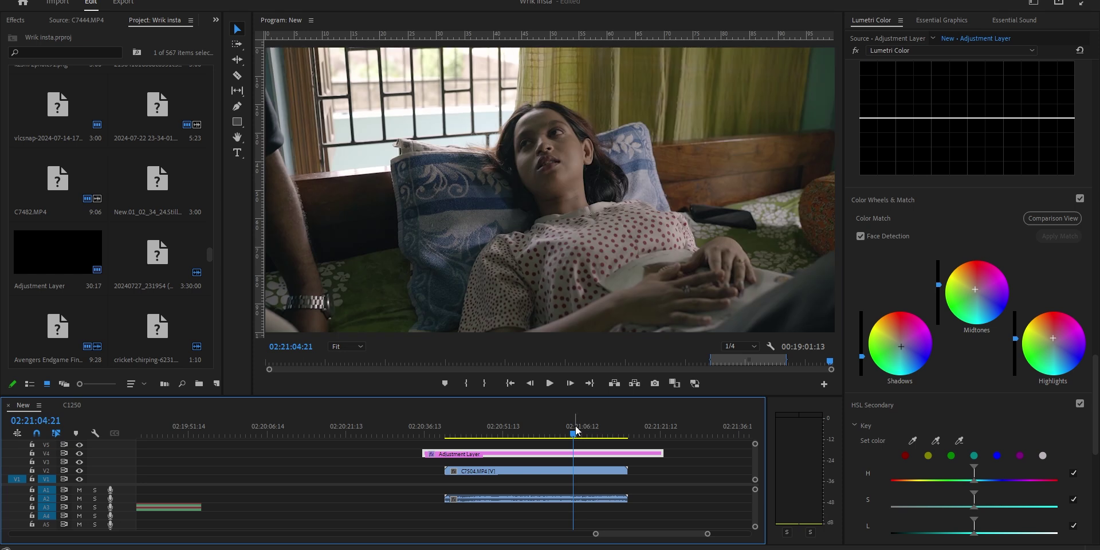
key("ctrl+s")
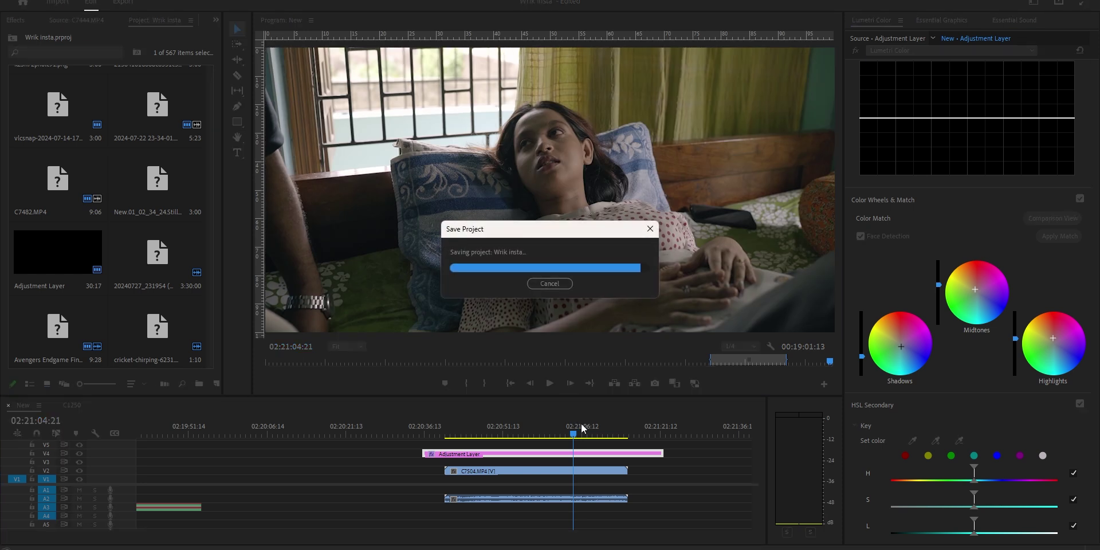
At 02:21:11:18, hide and re-show track V4 to compare with and without the grade
left_click(609, 434)
left_click(611, 433)
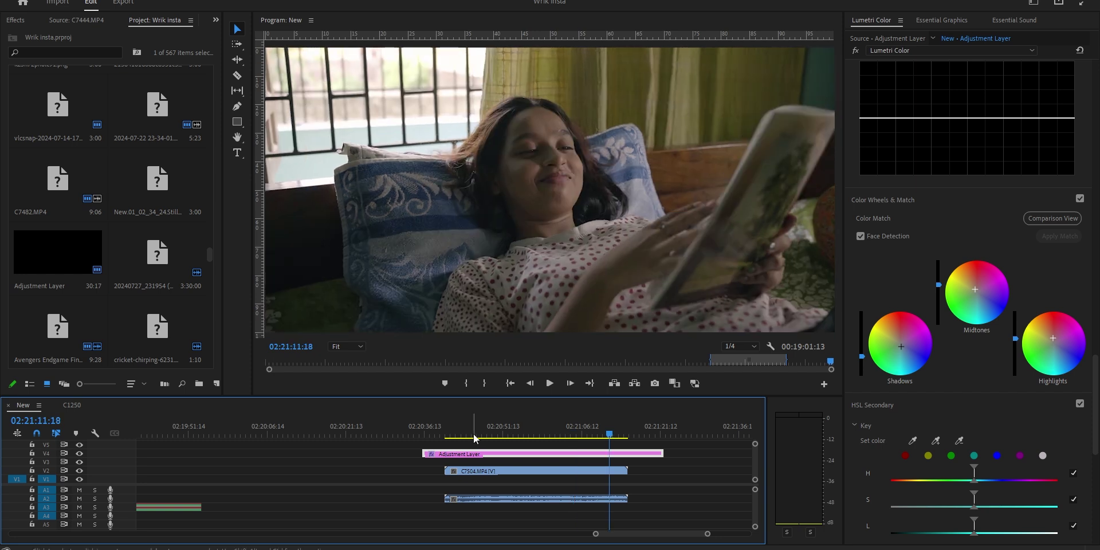
left_click(80, 454)
left_click(81, 454)
Delete the C7504 video and audio clips from the timeline
left_click(551, 473)
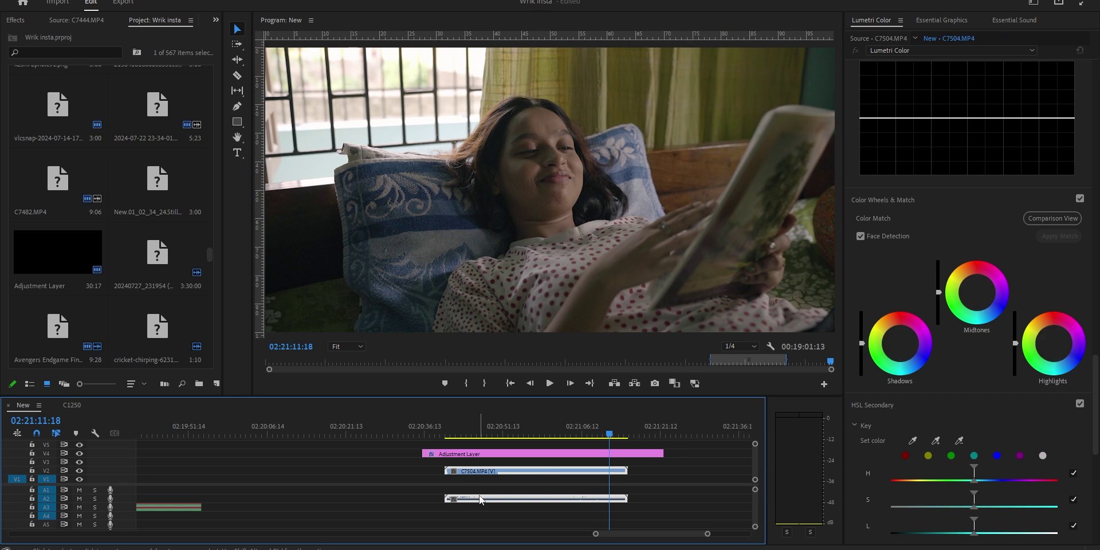
left_click(387, 461)
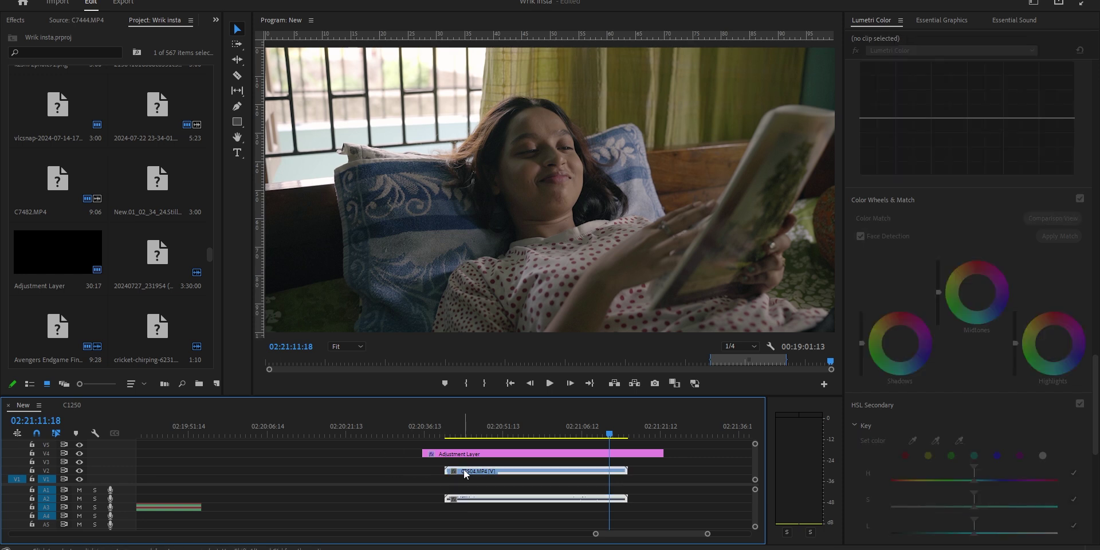
left_click(463, 470)
key("Delete")
Select the adjustment layer's Lumetri Color effect in Effect Controls, then switch to File Explorer
left_click(474, 455)
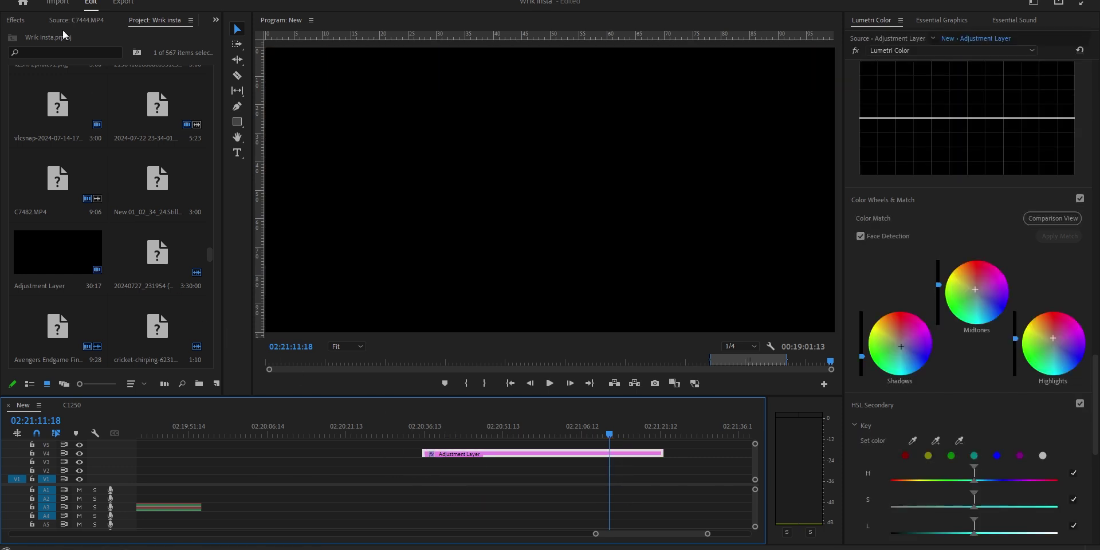
left_click(15, 20)
left_click(17, 23)
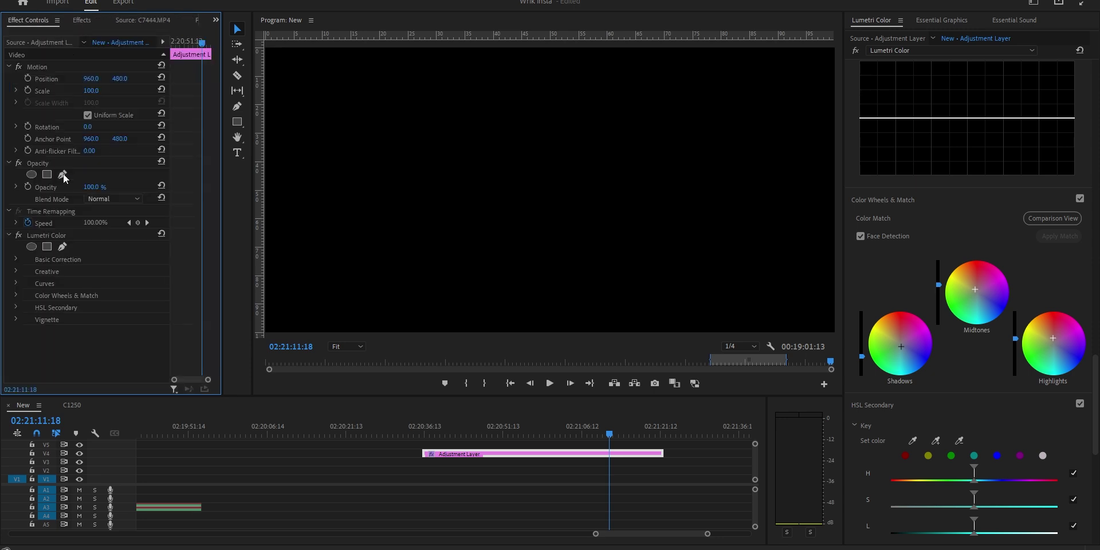
left_click(48, 236)
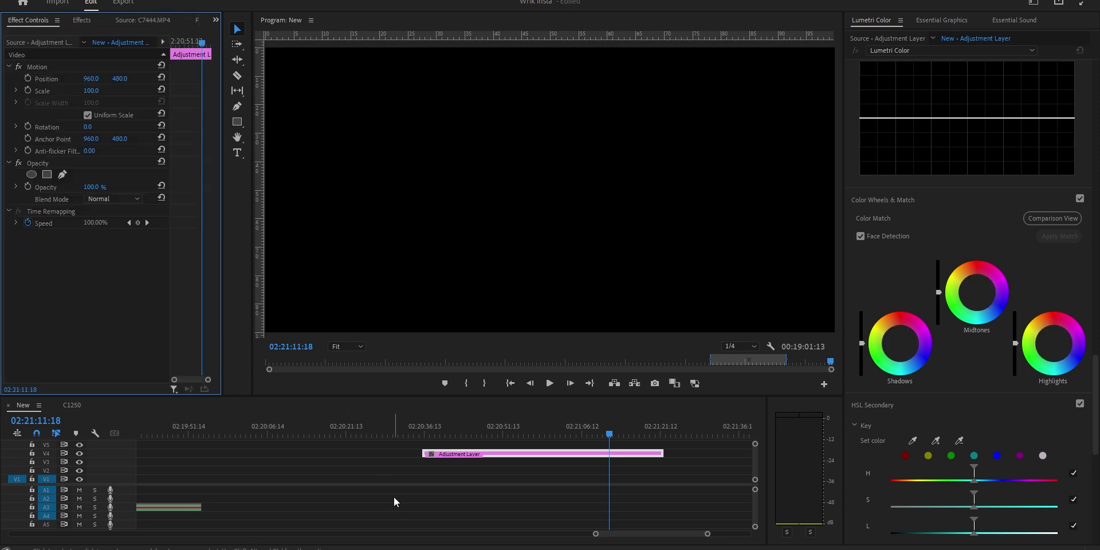
key("alt+Tab")
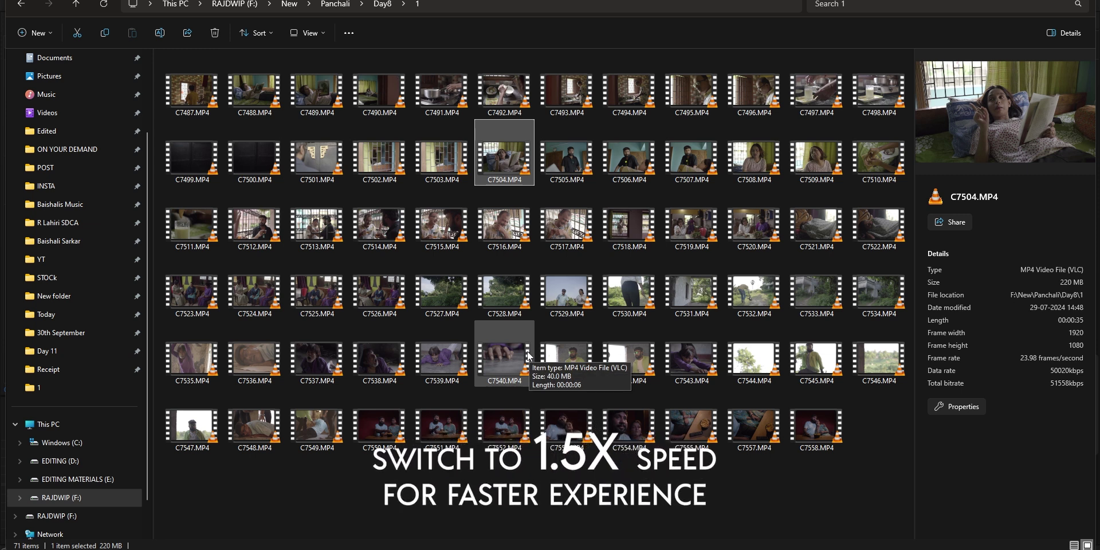
Drag C7552.MP4 from the Day8 folder onto the timeline beneath the adjustment layer
left_click(518, 431)
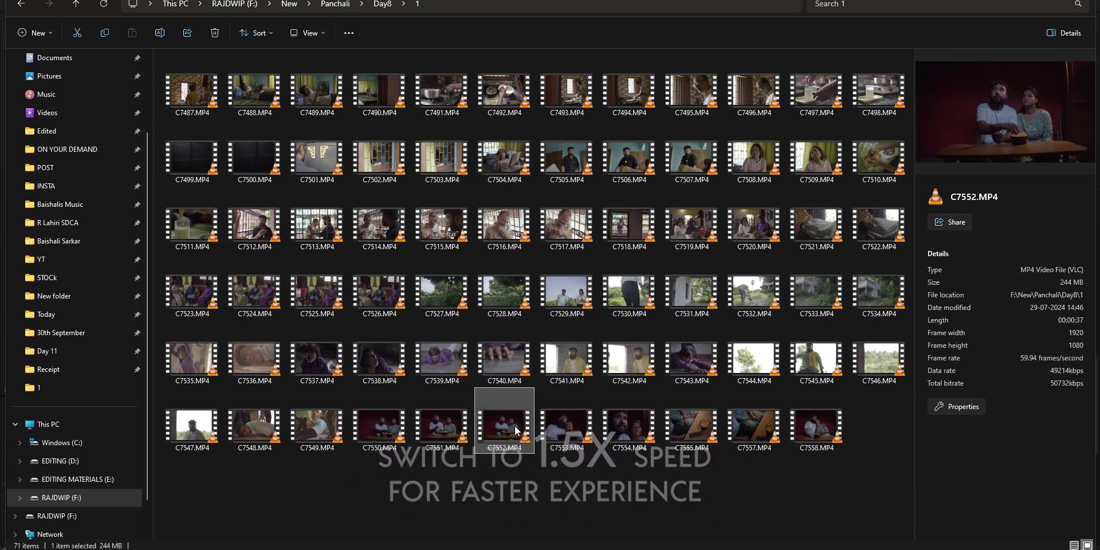
left_click(432, 498)
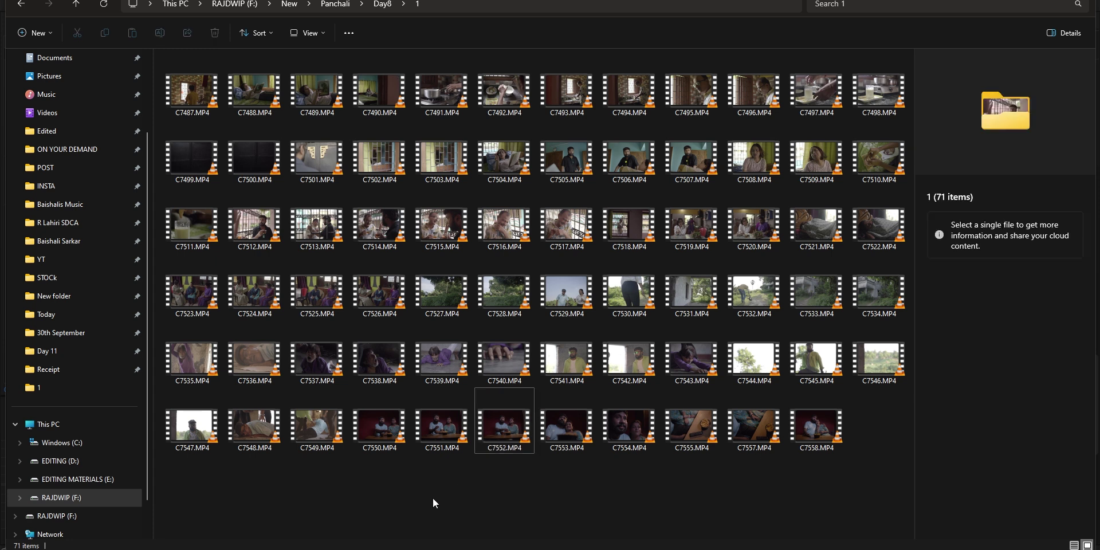
left_click(500, 435)
left_click_drag(500, 435, 454, 471)
Play the sequence from 02:20:49:04 to preview C7552, then bring File Explorer forward
left_click(462, 434)
left_click(492, 427)
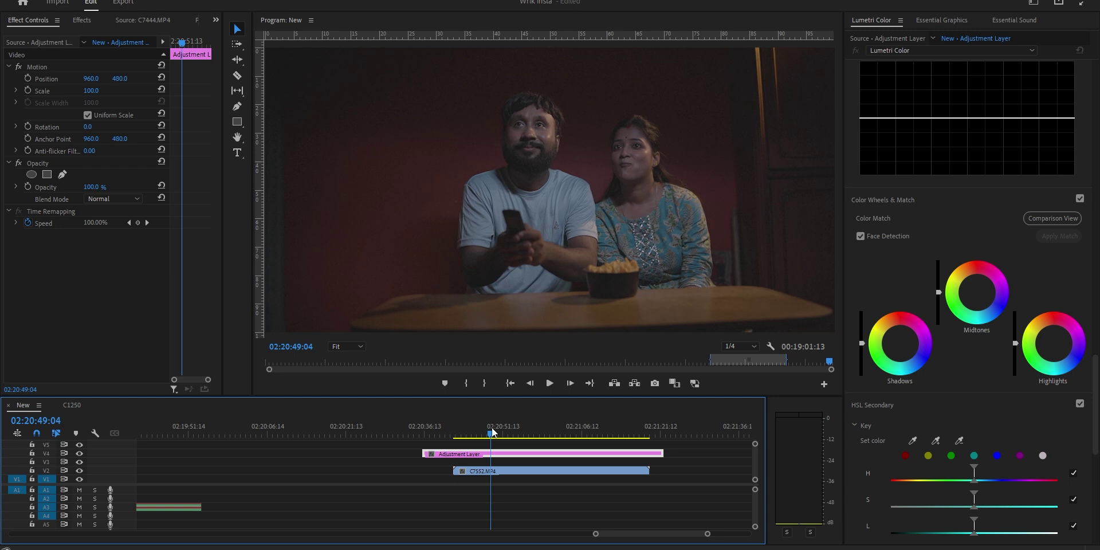
key("space")
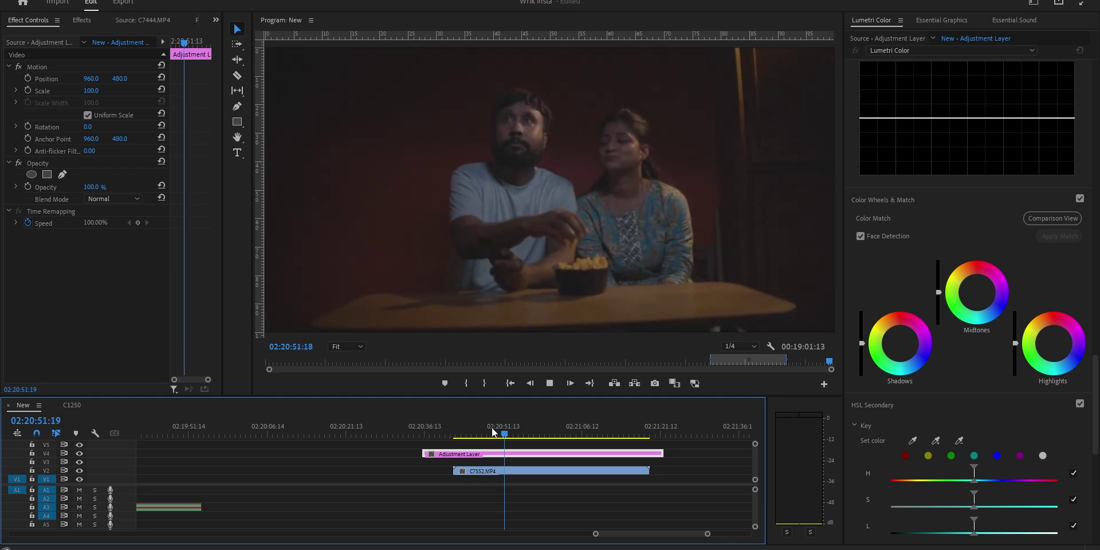
key("space")
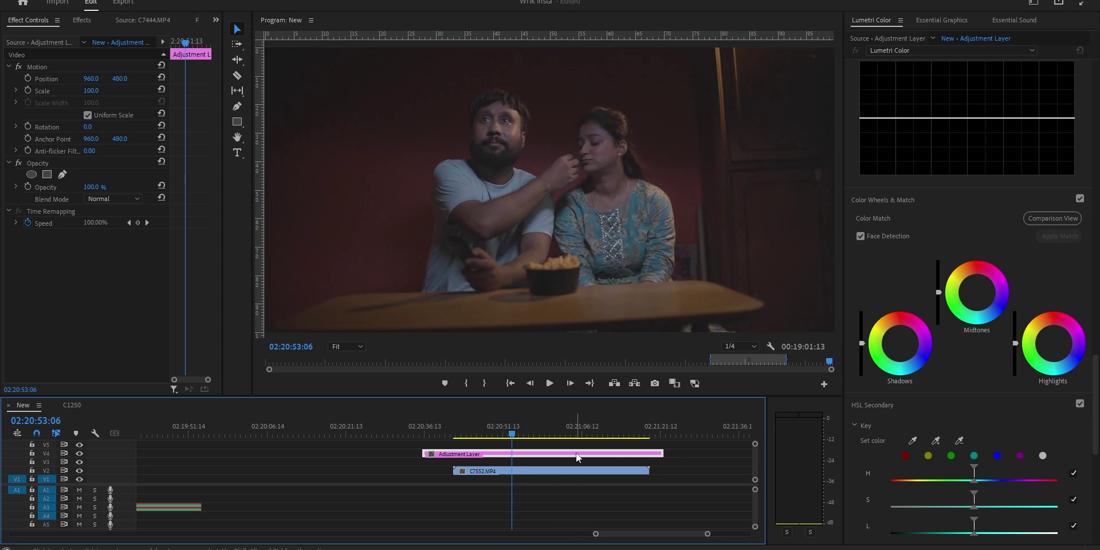
mouse_move(436, 549)
left_click(436, 513)
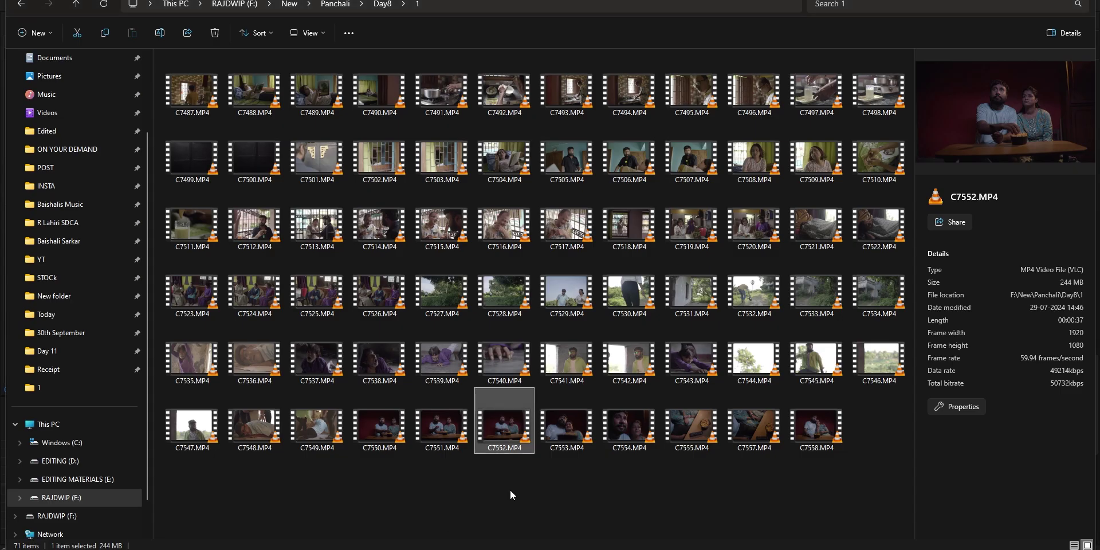
Preview C7552.MP4 in VLC at 00:11, close VLC, and return to Premiere Pro
double_click(509, 408)
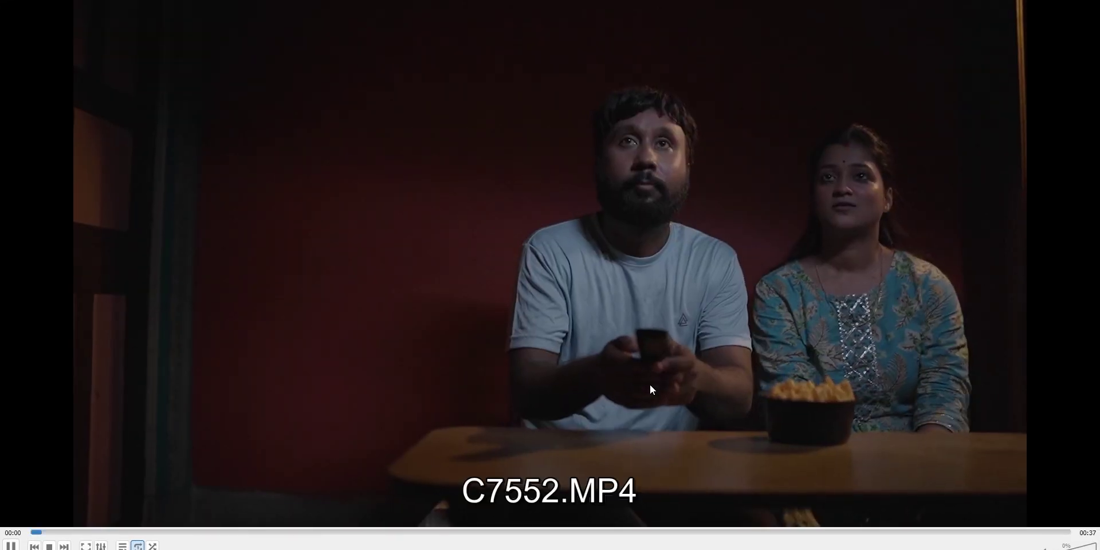
left_click(346, 532)
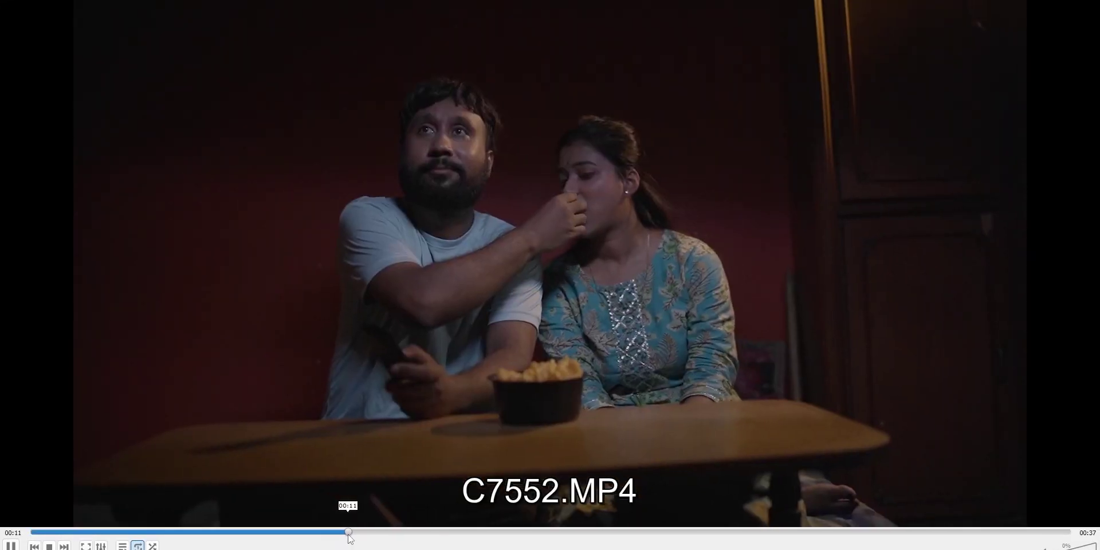
key("alt+F4")
key("alt+Tab")
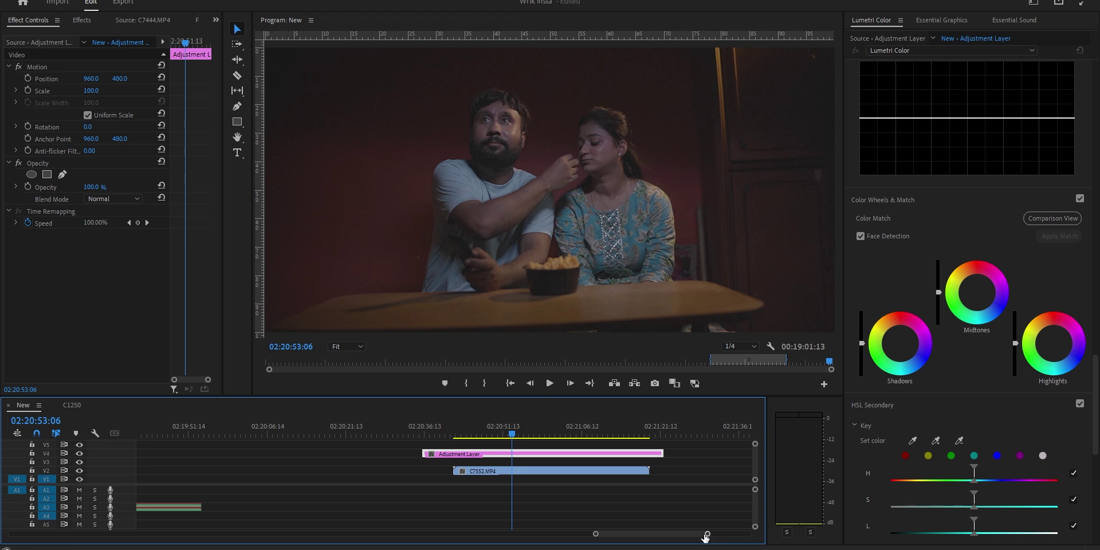
Scale the adjustment layer to 118 and shift its Position right to 1003.3, 483.9
scroll(705, 534, "up", 3)
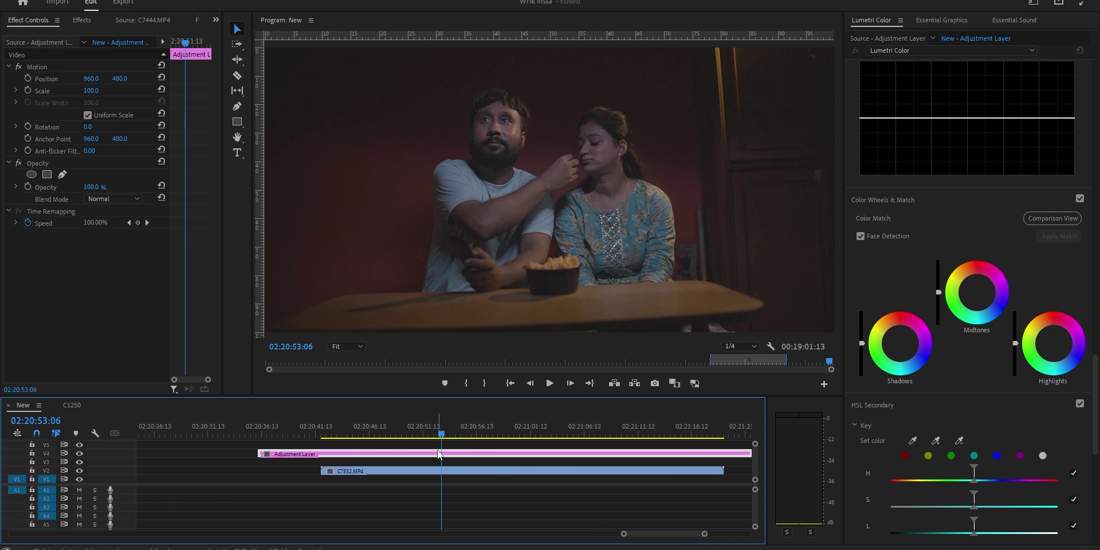
left_click_drag(90, 90, 105, 90)
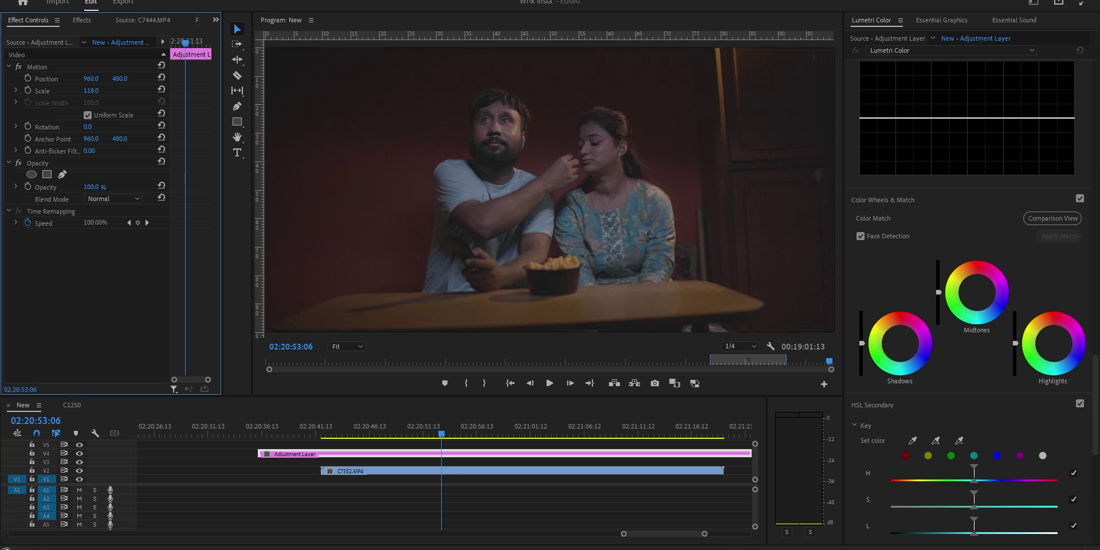
left_click(79, 69)
left_click_drag(501, 225, 506, 227)
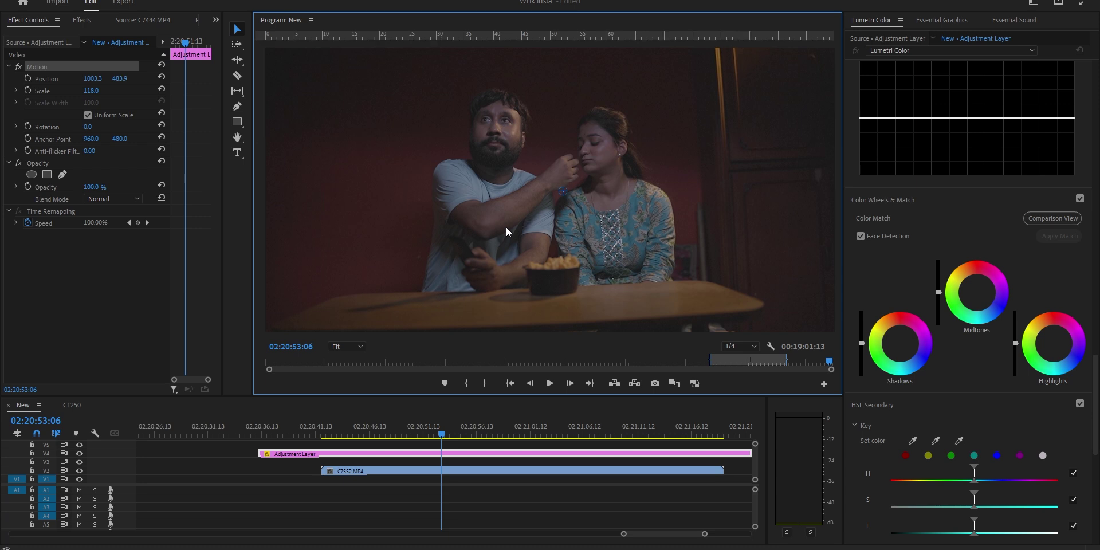
left_click(712, 515)
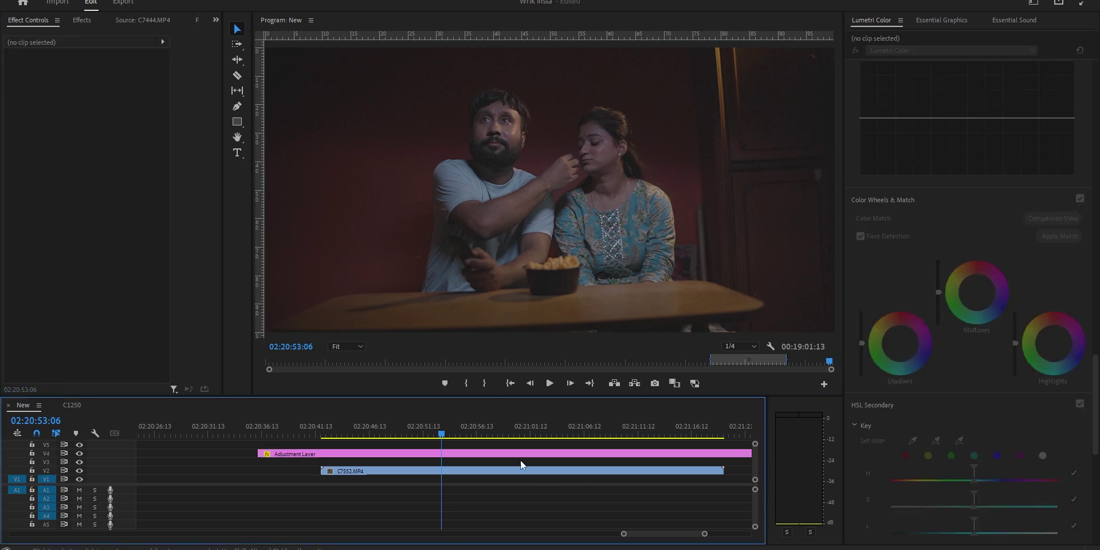
left_click(450, 435)
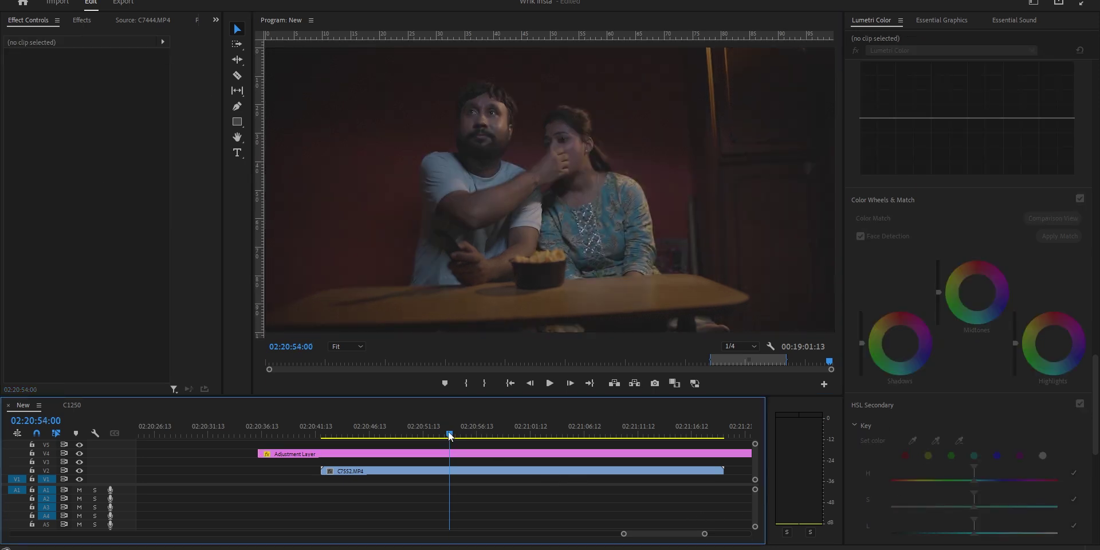
Step the playhead back a few frames, save the project, and select the adjustment layer
key("shift+Left")
key("ctrl+s")
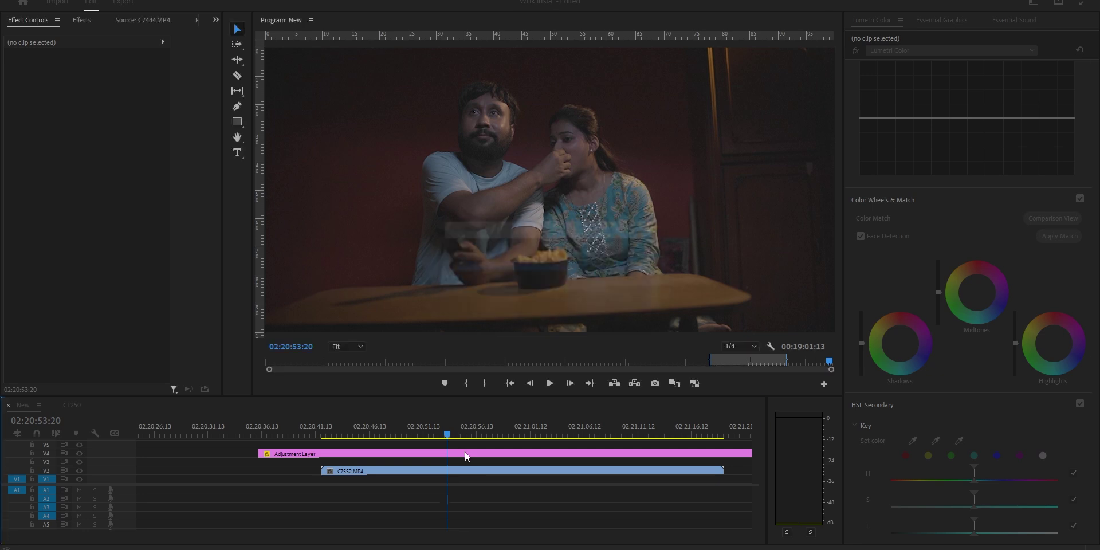
left_click(465, 454)
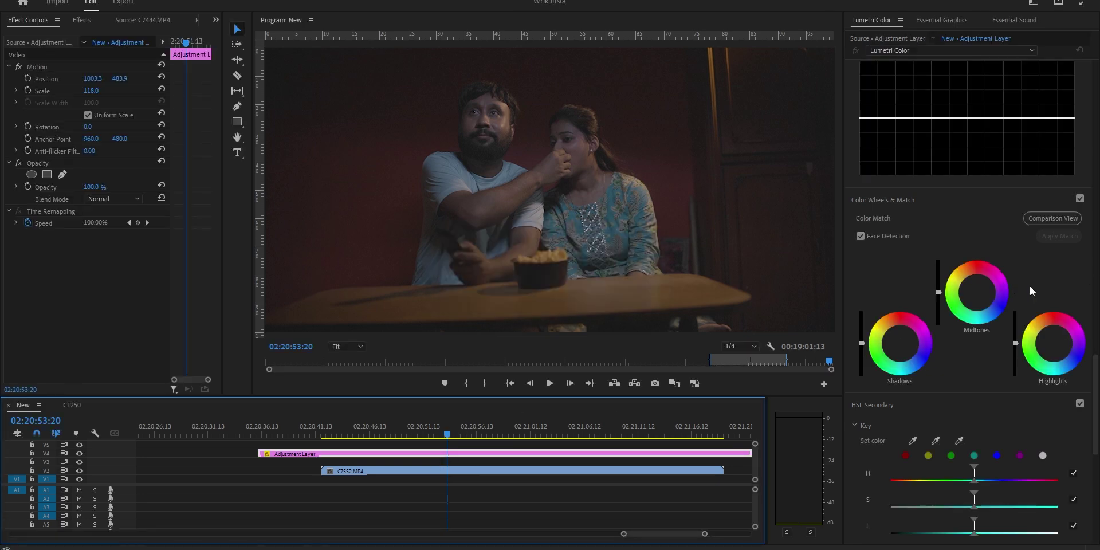
Darken the Shadows in the adjustment layer's Lumetri Color and bring up the Window menu
scroll(1032, 290, "up", 2)
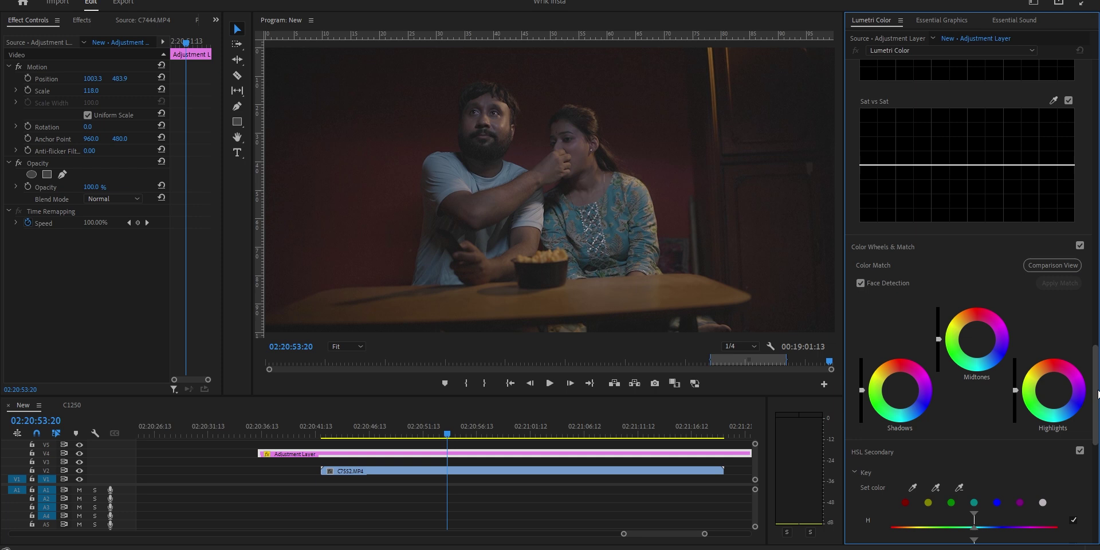
scroll(1091, 290, "up", 5)
scroll(1091, 289, "up", 10)
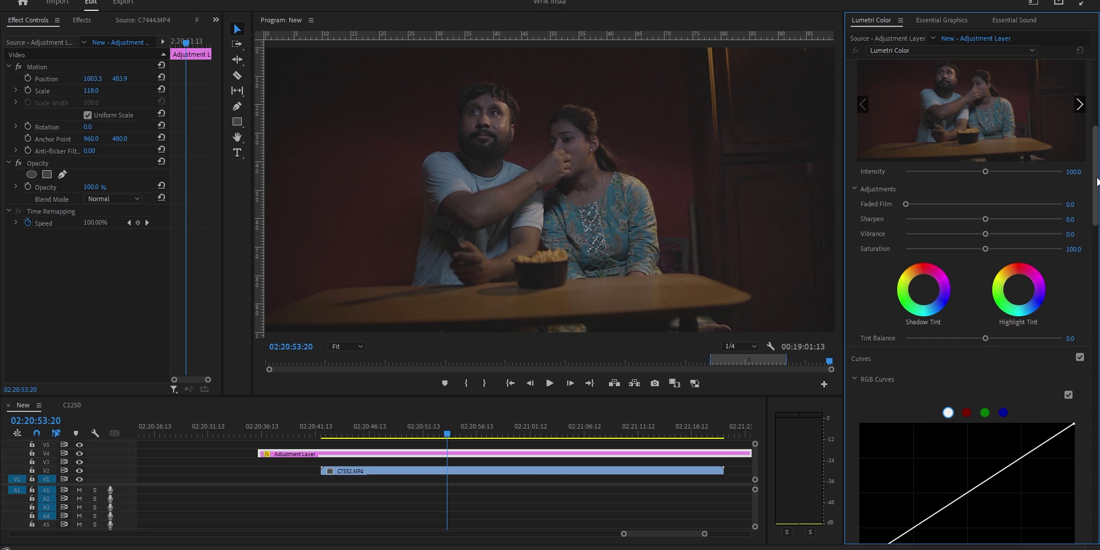
left_click_drag(1097, 181, 1092, 424)
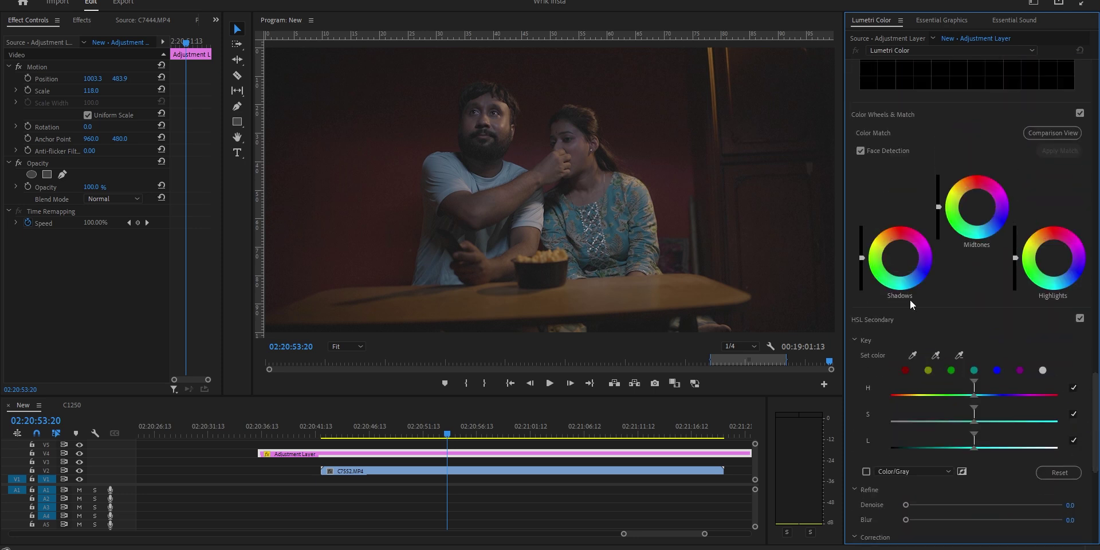
left_click(863, 263)
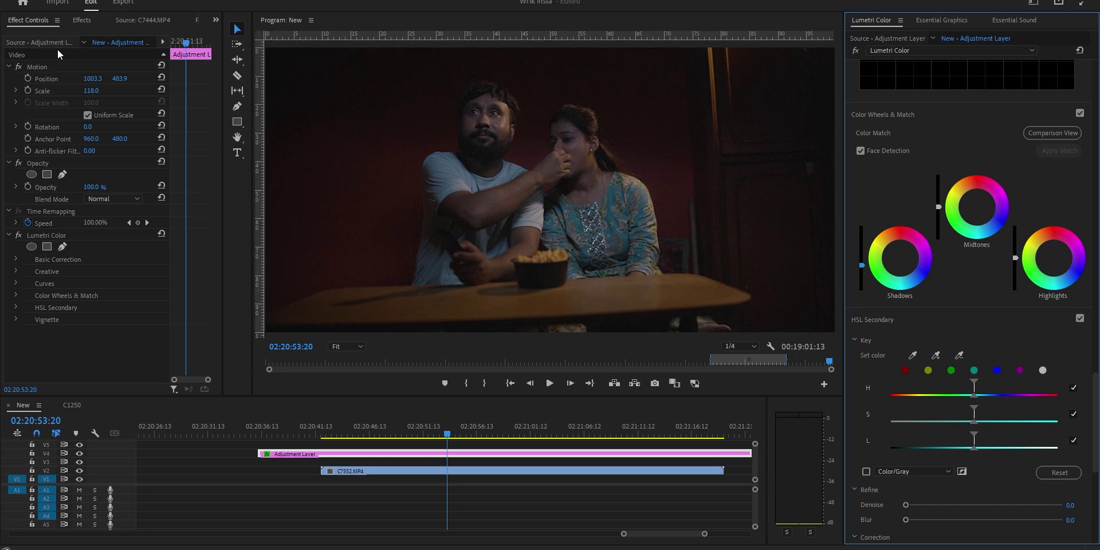
key("alt+w")
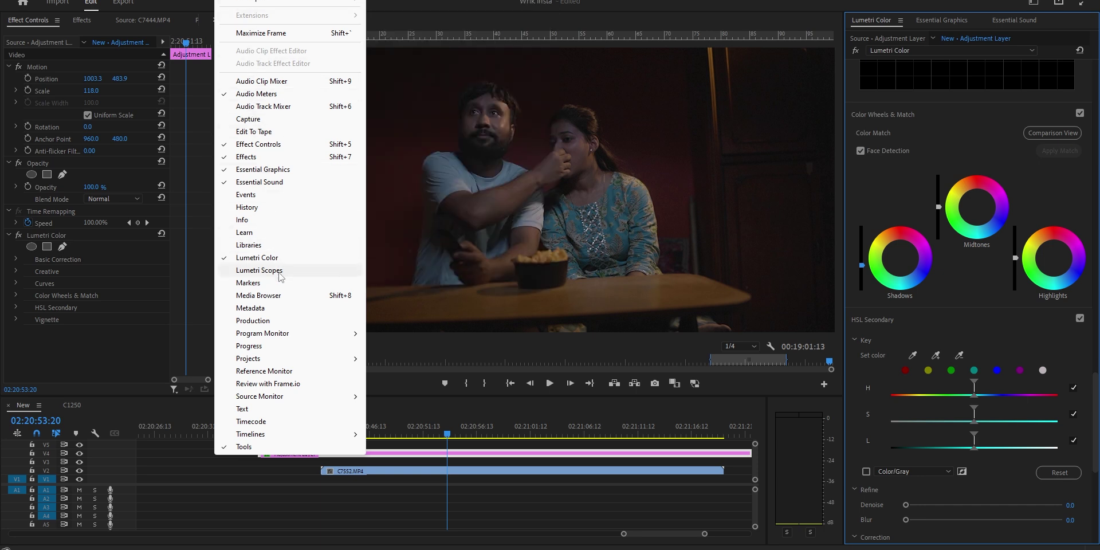
Show Lumetri Scopes for the C7552.MP4 clip and widen the scopes area
left_click(259, 269)
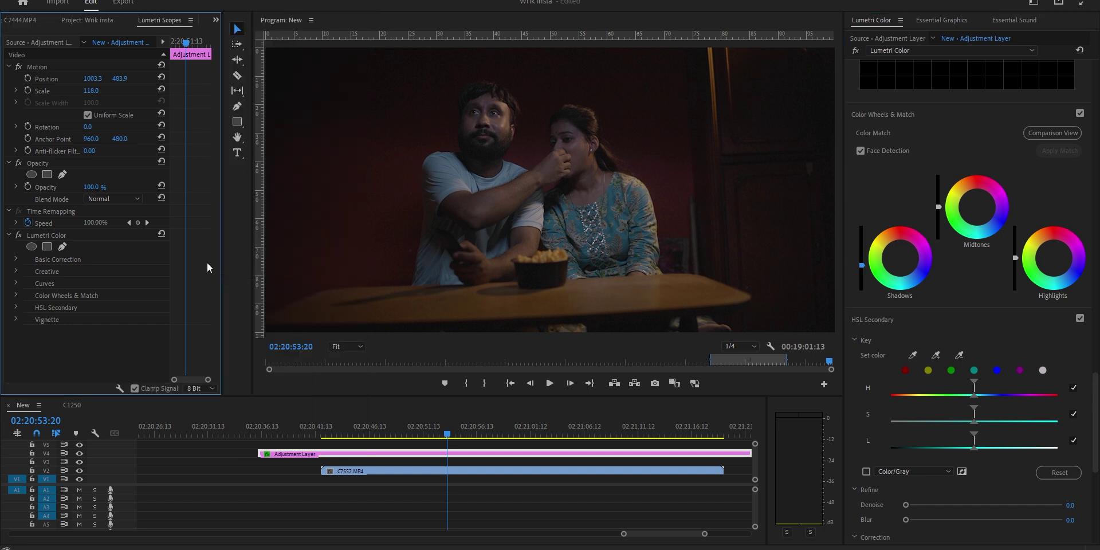
left_click(479, 471)
left_click_drag(224, 187, 275, 187)
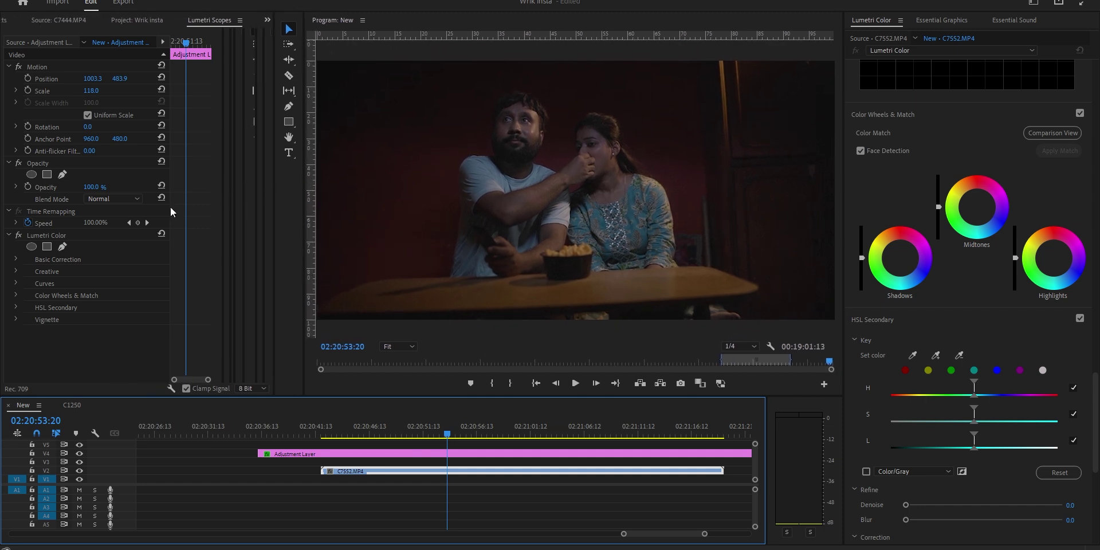
left_click_drag(274, 194, 312, 192)
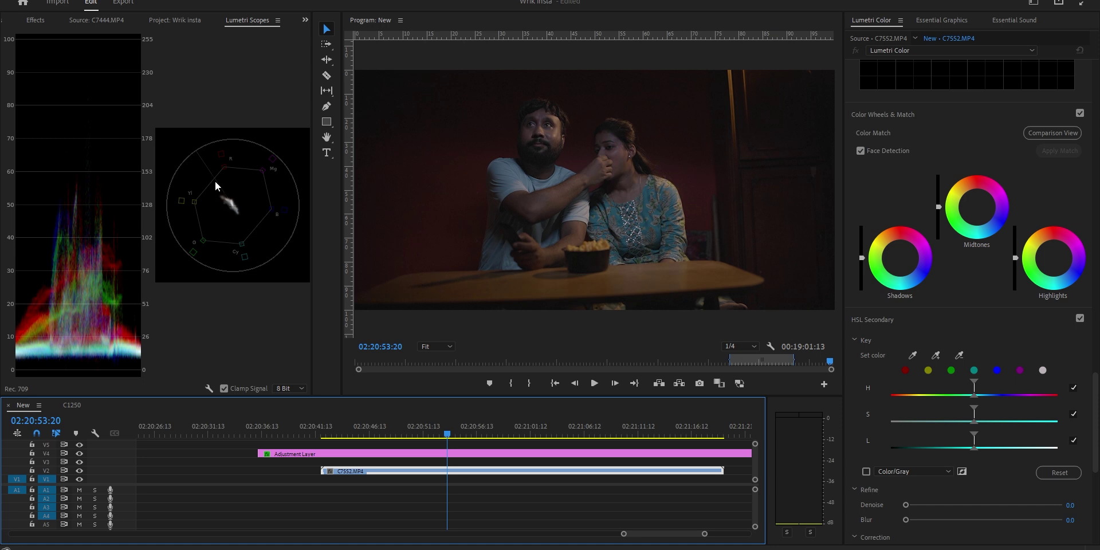
Select the adjustment layer, save the Wrik insta project, and reset its Shadows slider
left_click(89, 260)
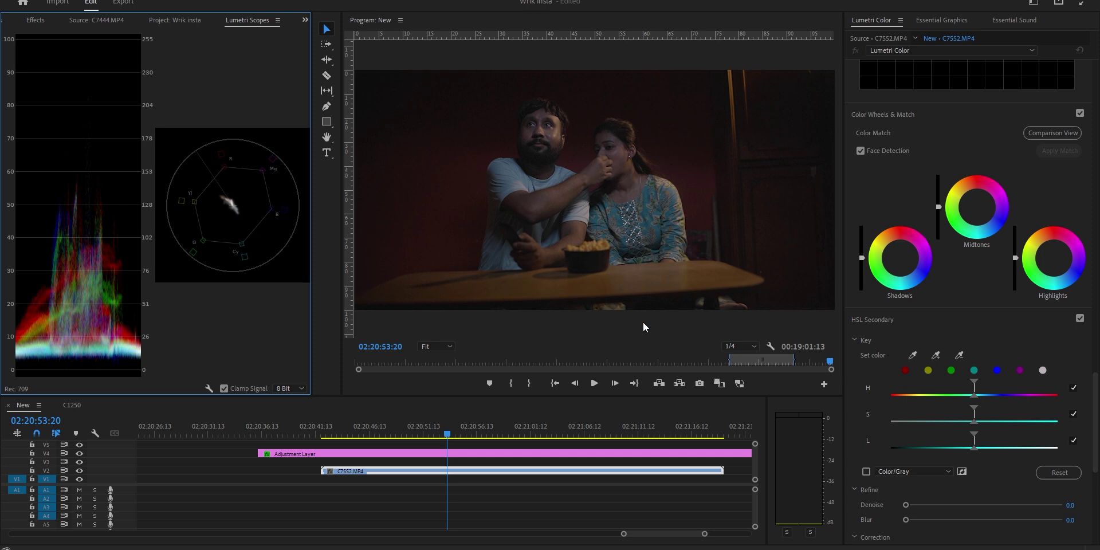
left_click(538, 455)
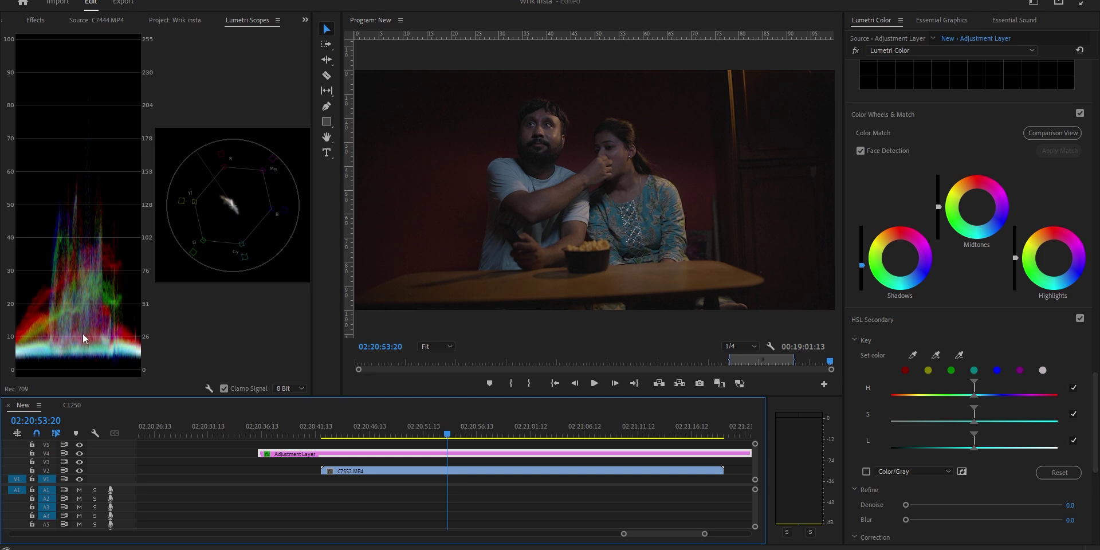
left_click(254, 5)
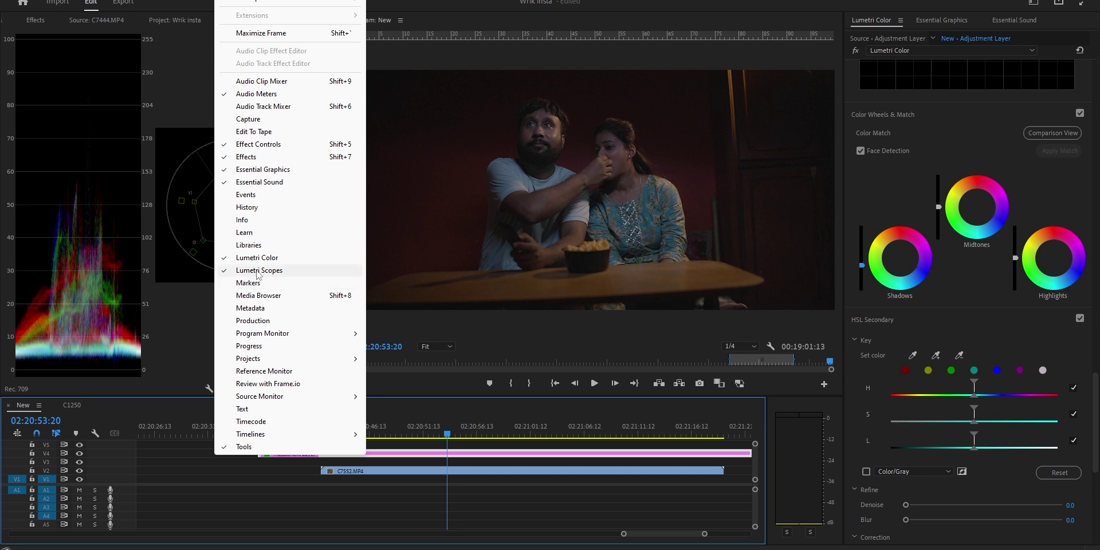
left_click(67, 269)
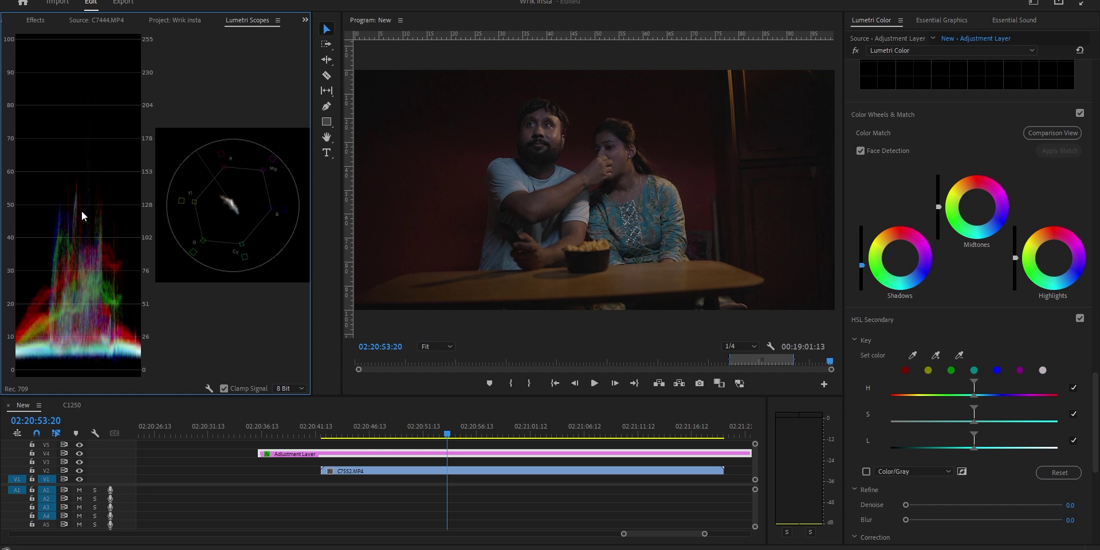
key("ctrl+s")
double_click(863, 265)
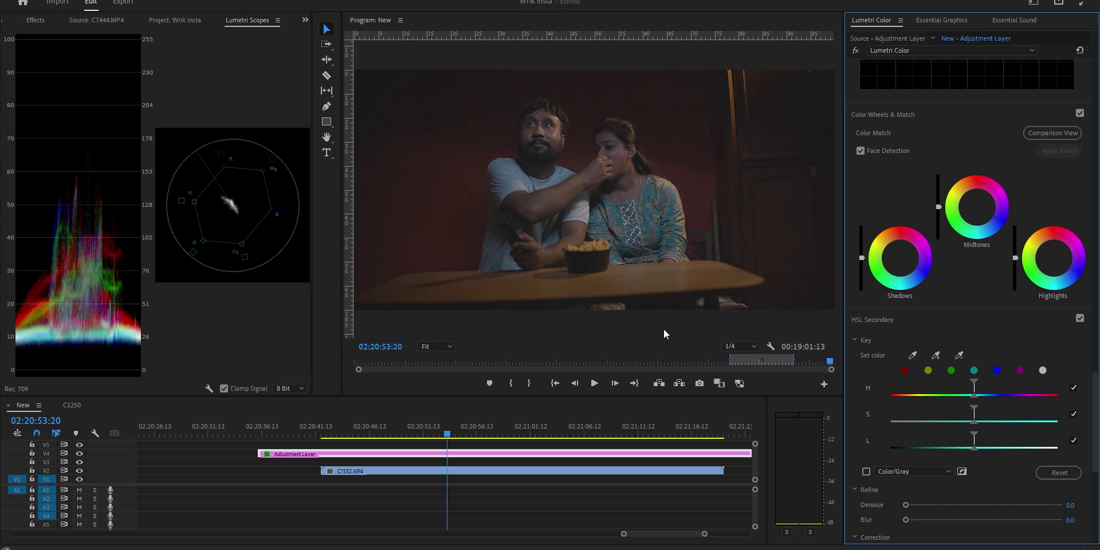
Darken the adjustment layer's shadows, lift highlights and midtones, then disable Color Wheels & Match
left_click_drag(864, 258, 862, 264)
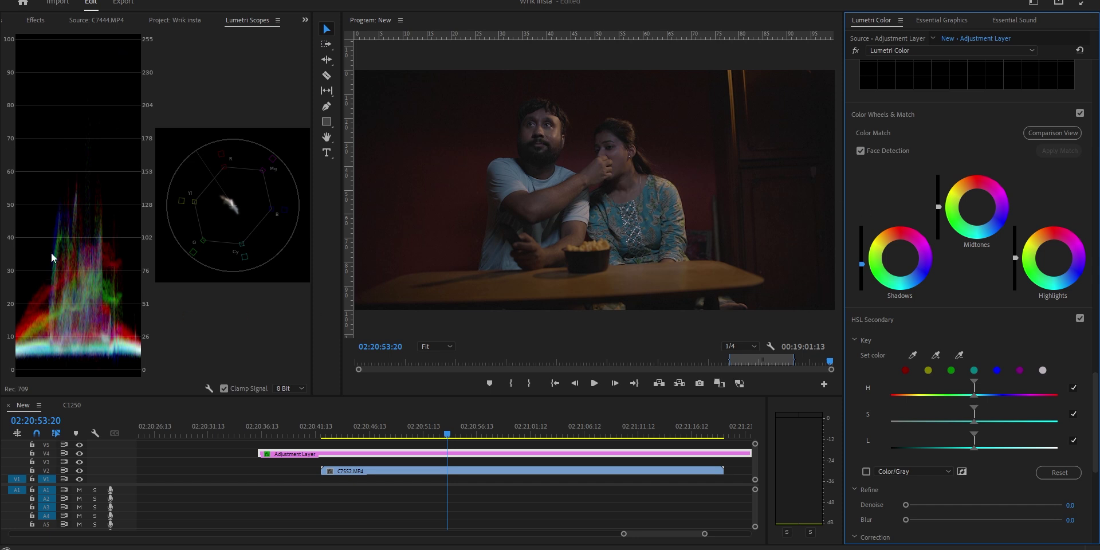
left_click_drag(1016, 255, 1015, 229)
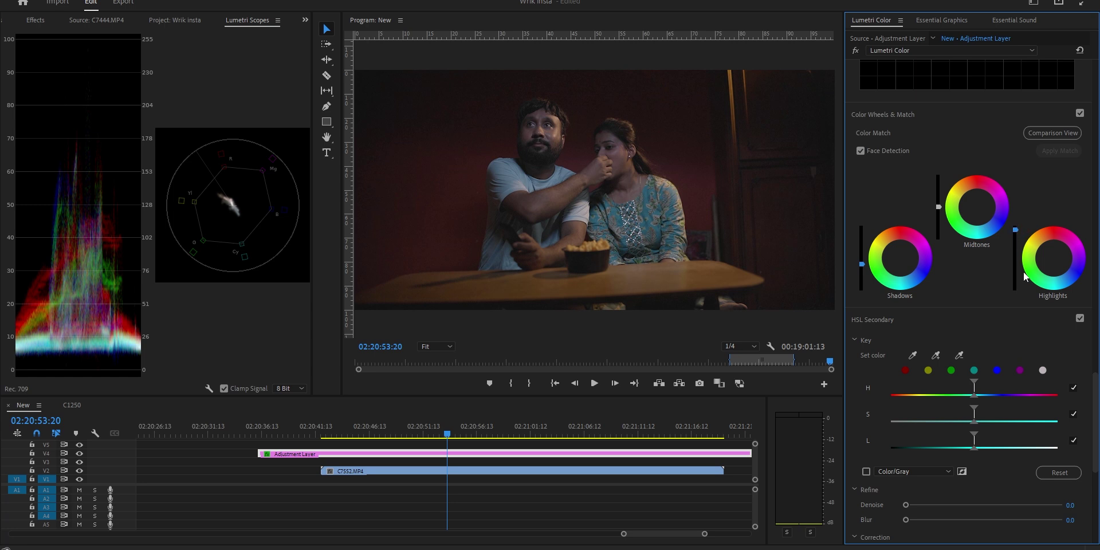
left_click_drag(1015, 229, 1015, 235)
left_click_drag(939, 206, 939, 194)
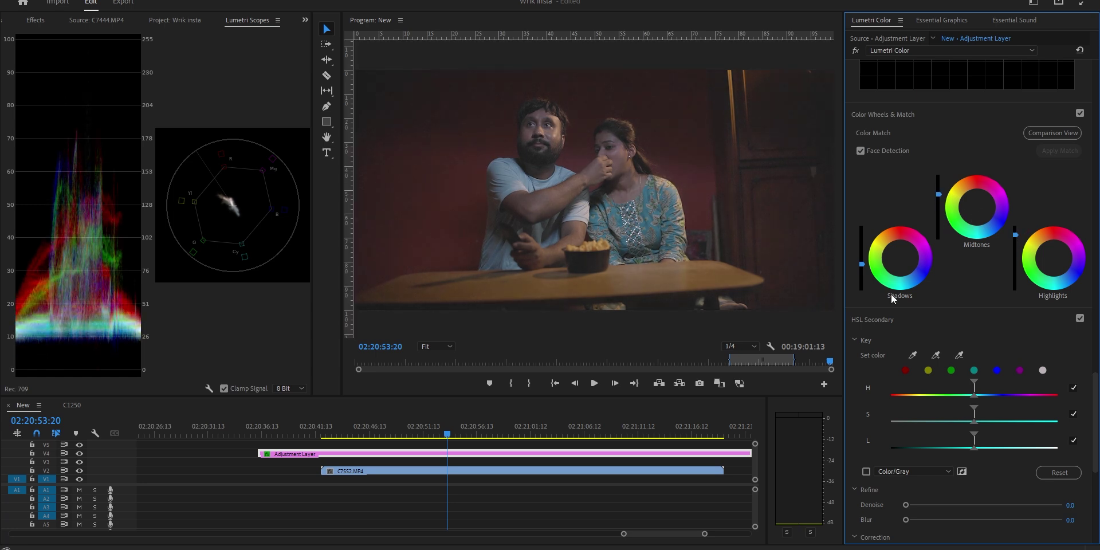
left_click_drag(861, 265, 861, 270)
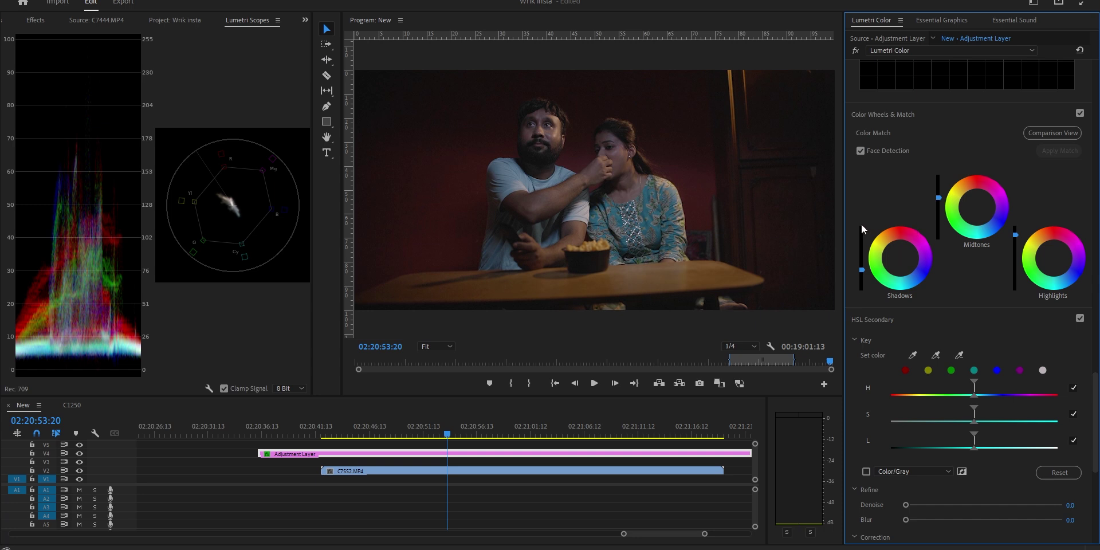
left_click(1080, 114)
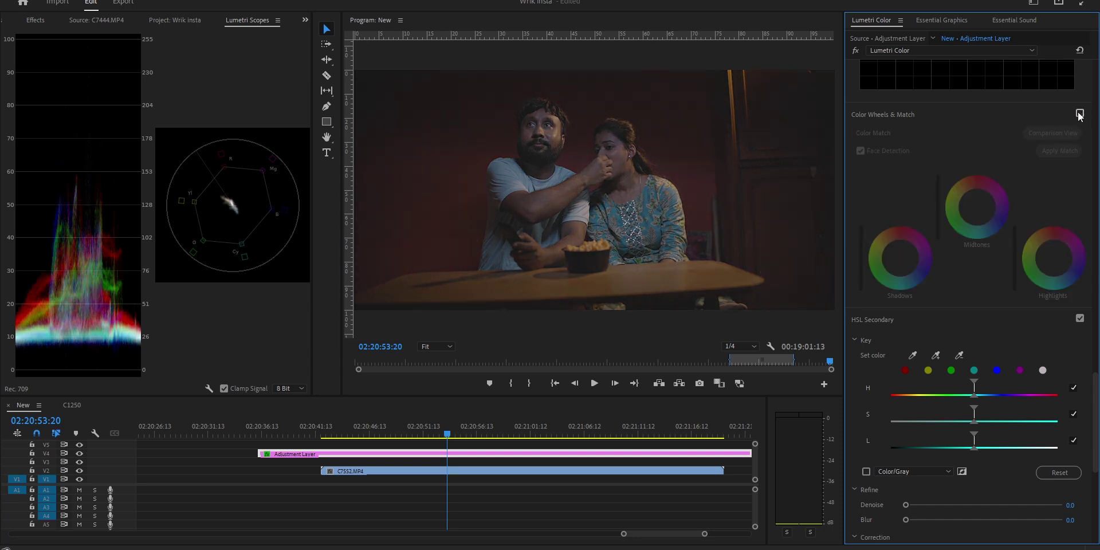
Re-enable Color Wheels & Match, tinting shadows toward red and highlights slightly
left_click(1080, 113)
left_click(1080, 114)
left_click(1080, 113)
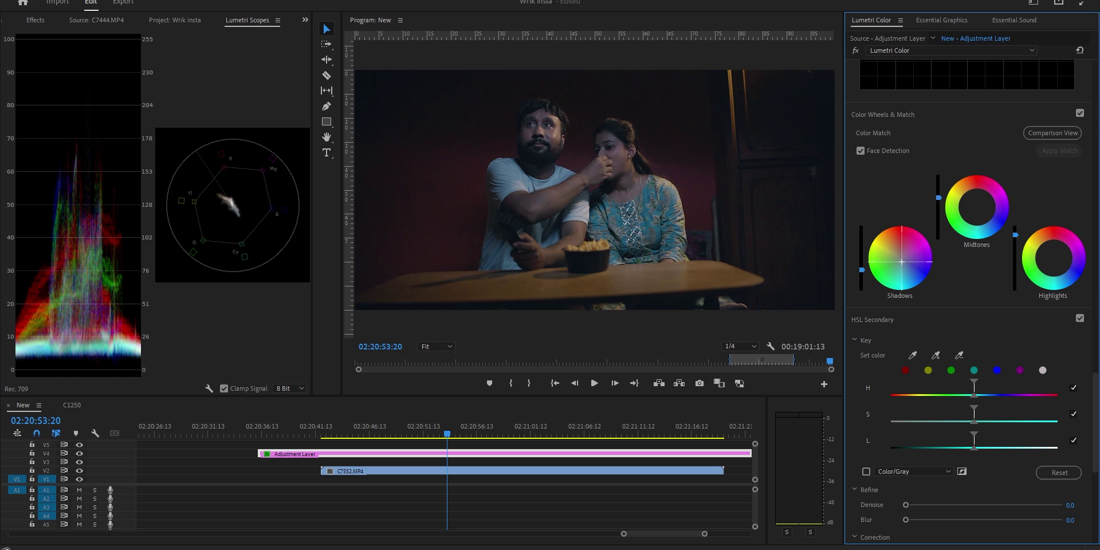
mouse_move(901, 262)
left_mouse_down()
mouse_move(905, 247)
mouse_move(902, 262)
left_mouse_up()
left_click_drag(1053, 258, 1053, 254)
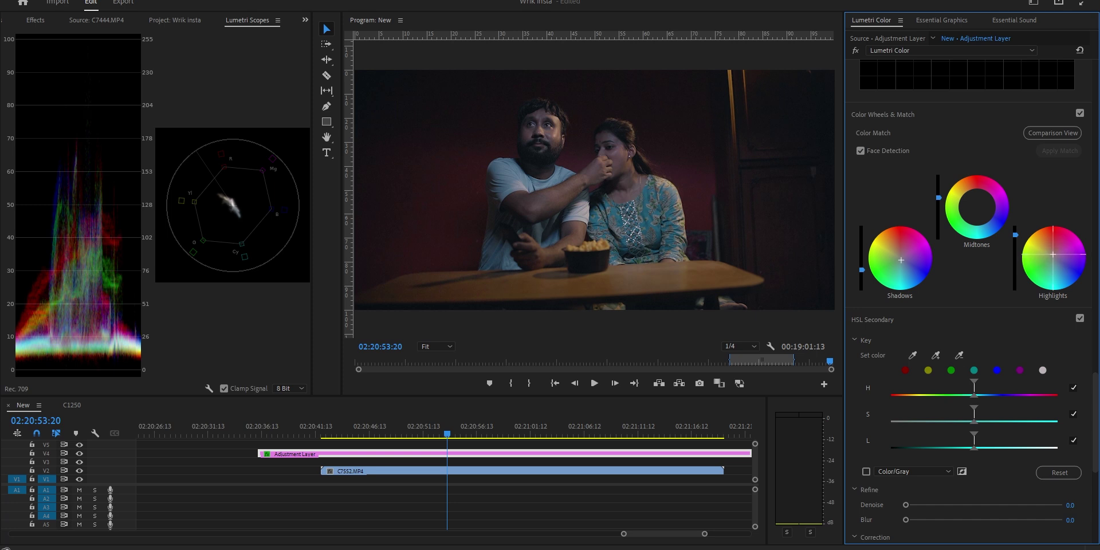
left_click_drag(1053, 254, 1053, 253)
left_click_drag(1058, 262, 1054, 251)
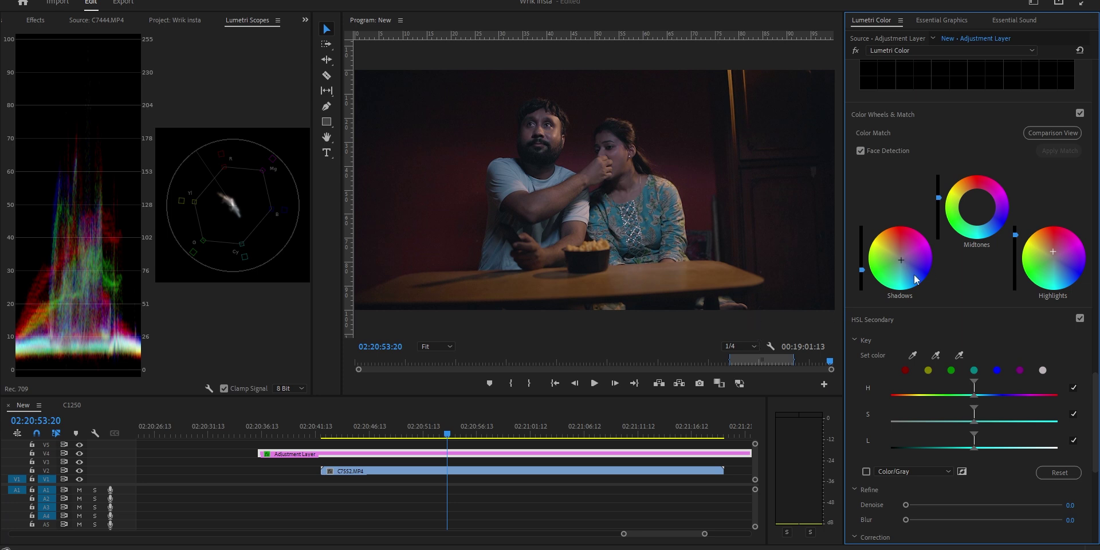
Move the adjustment layer to track V3 and raise Creative Vibrance to 38.0
left_click_drag(505, 454, 509, 462)
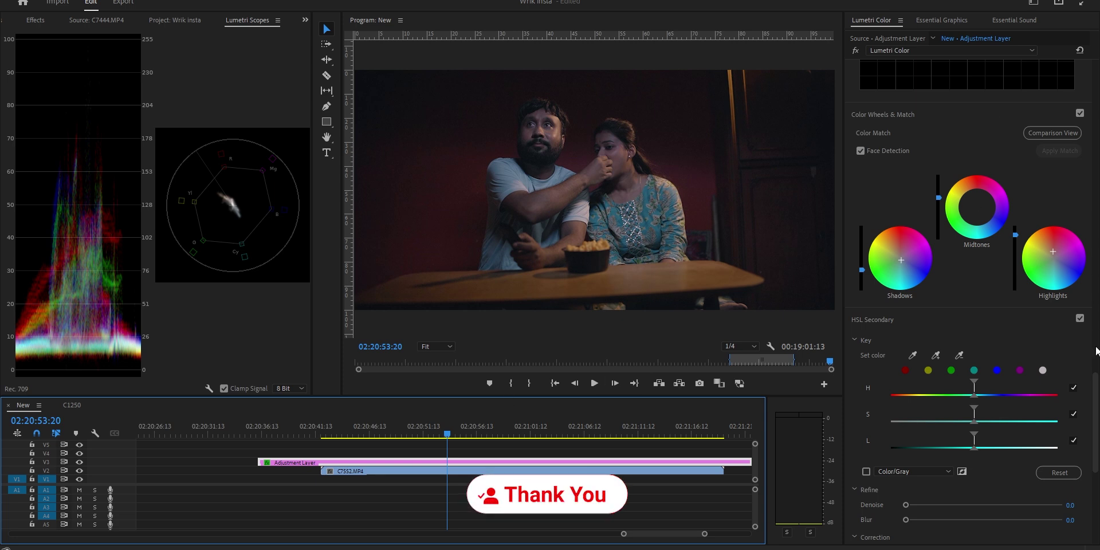
left_click_drag(1096, 394, 1096, 192)
left_click_drag(986, 316, 1014, 317)
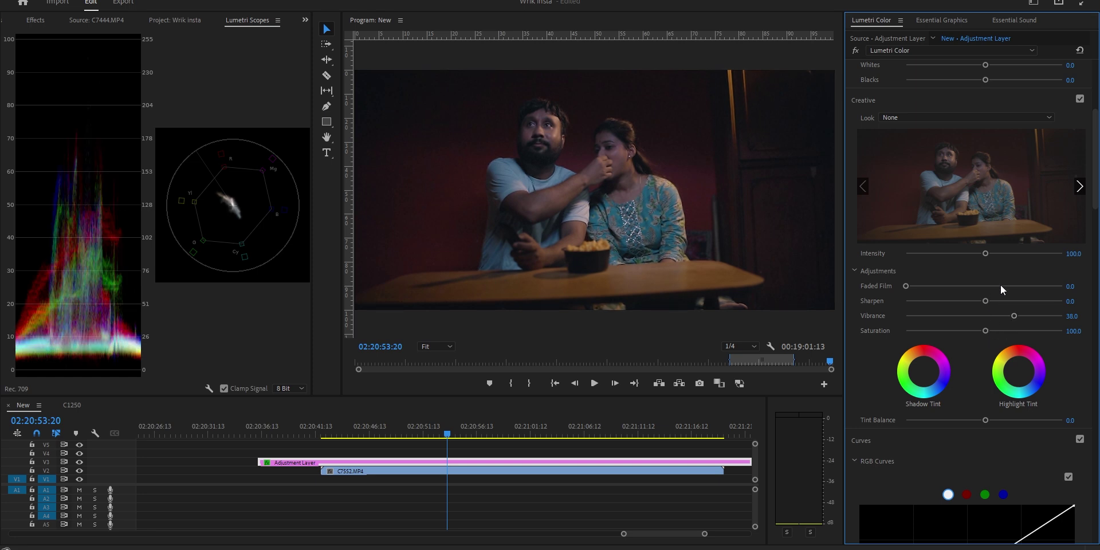
scroll(1000, 284, "up", 5)
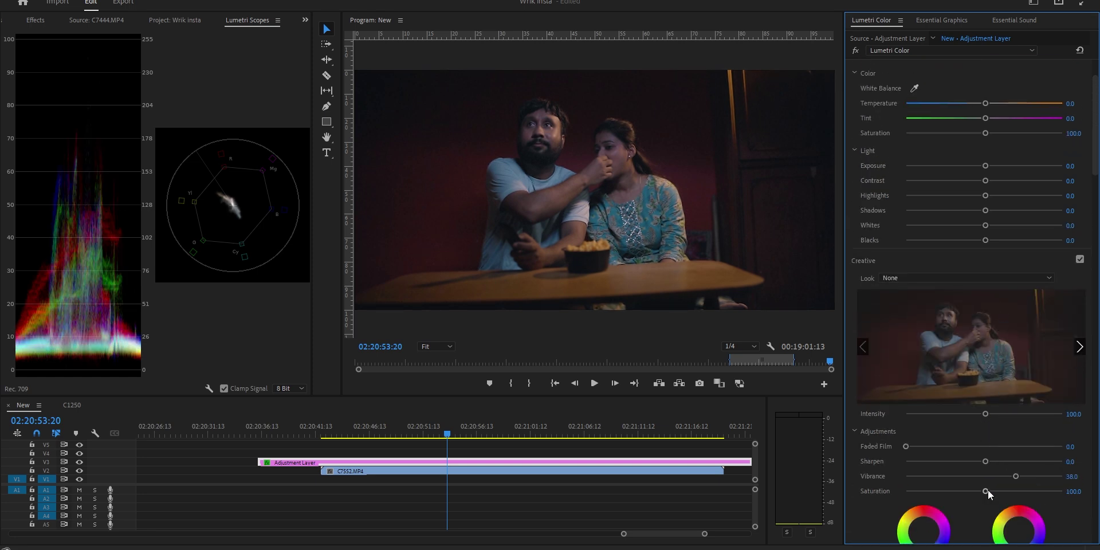
scroll(970, 479, "down", 2)
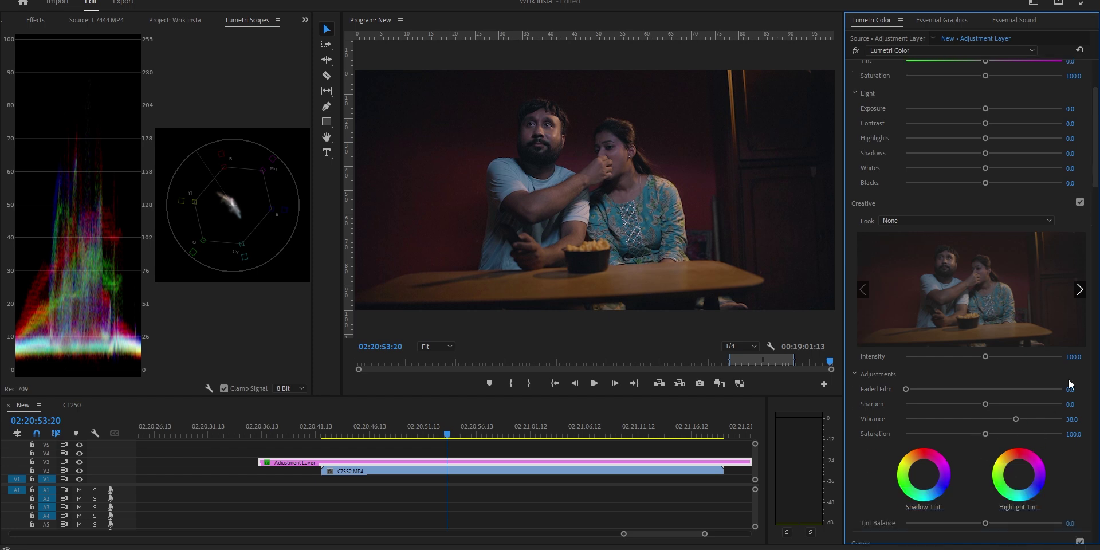
scroll(1096, 207, "down", 5)
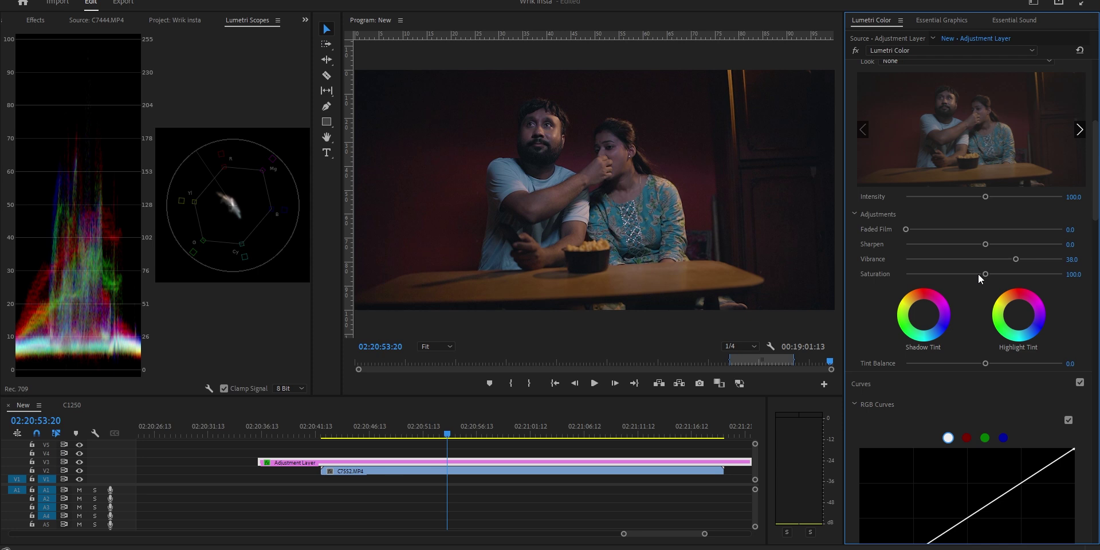
mouse_move(986, 276)
left_mouse_down()
mouse_move(975, 276)
mouse_move(1003, 271)
left_mouse_up()
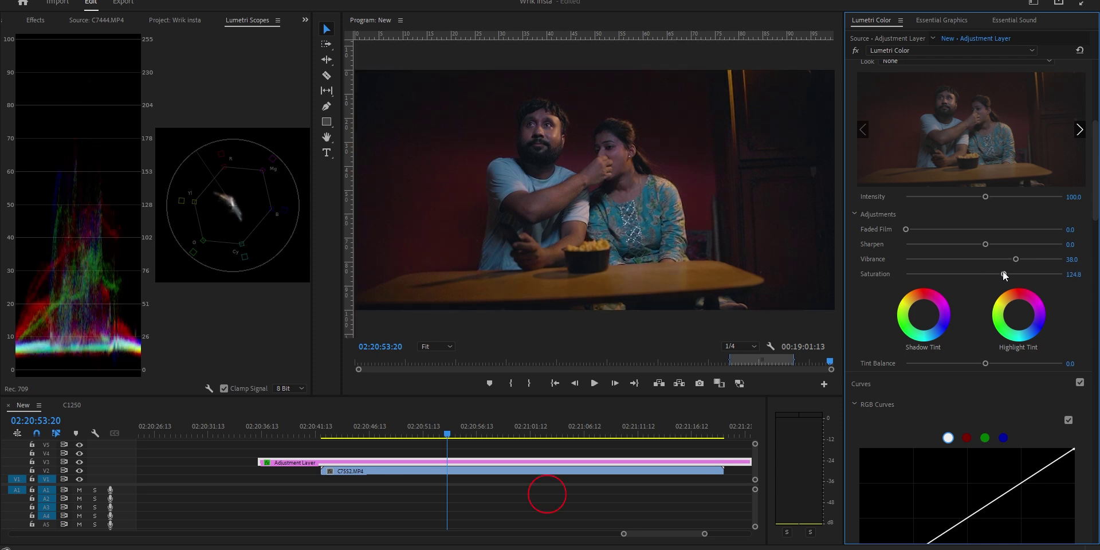
double_click(1003, 273)
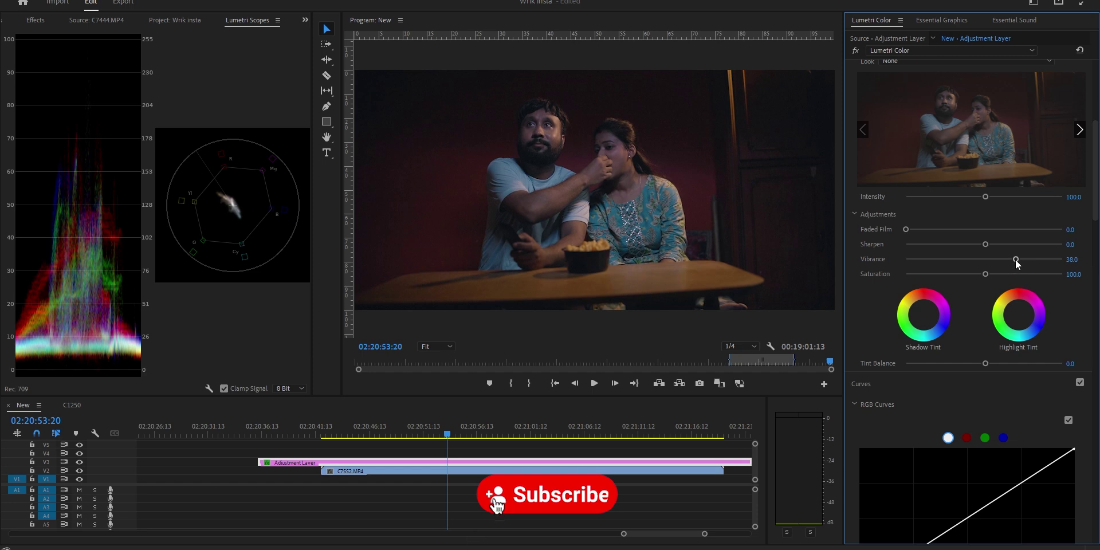
left_click(520, 170)
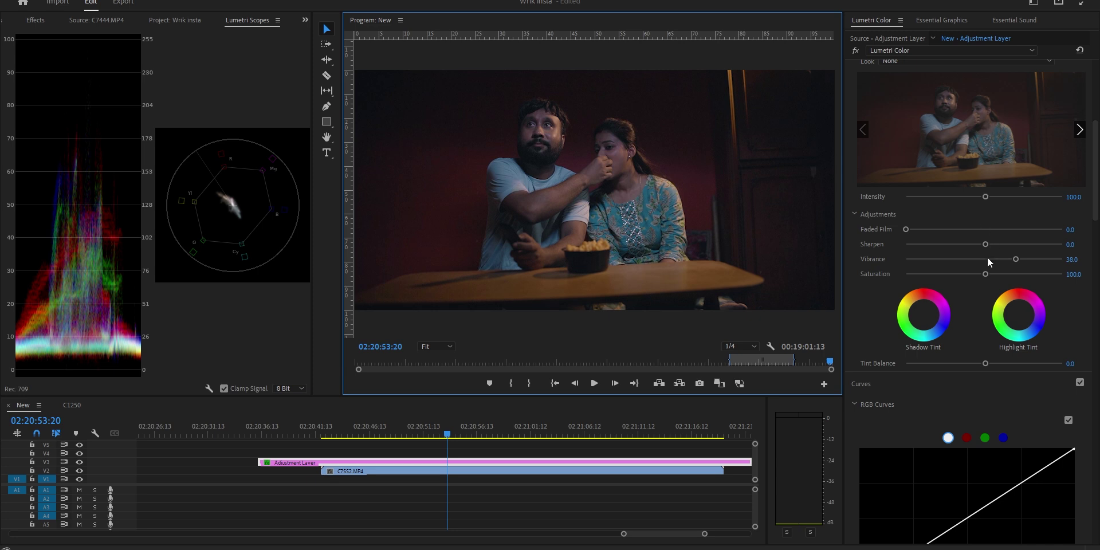
left_click_drag(1013, 260, 971, 264)
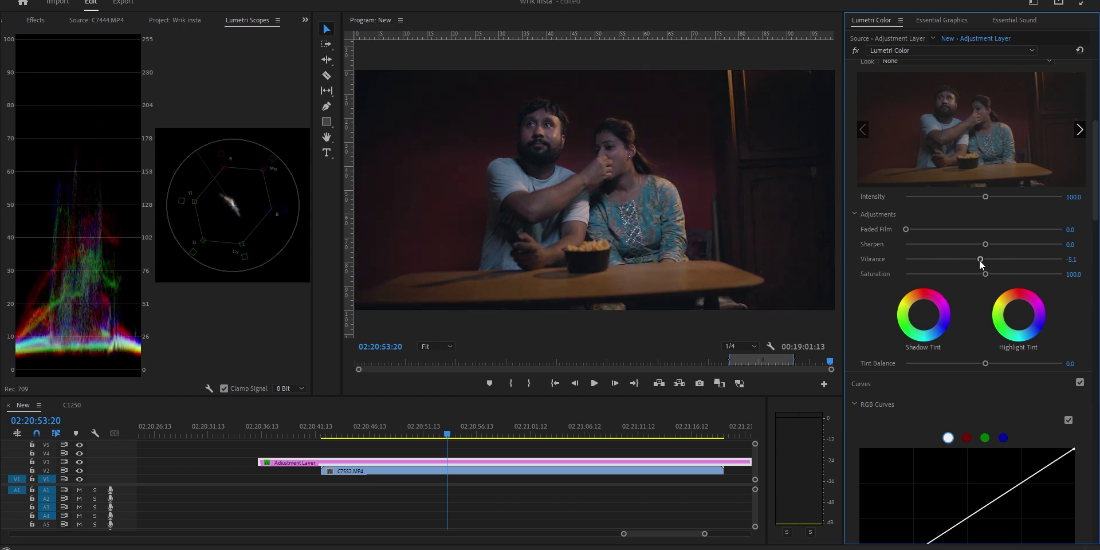
Reset Vibrance, drain it fully to desaturate, and save the project
double_click(979, 261)
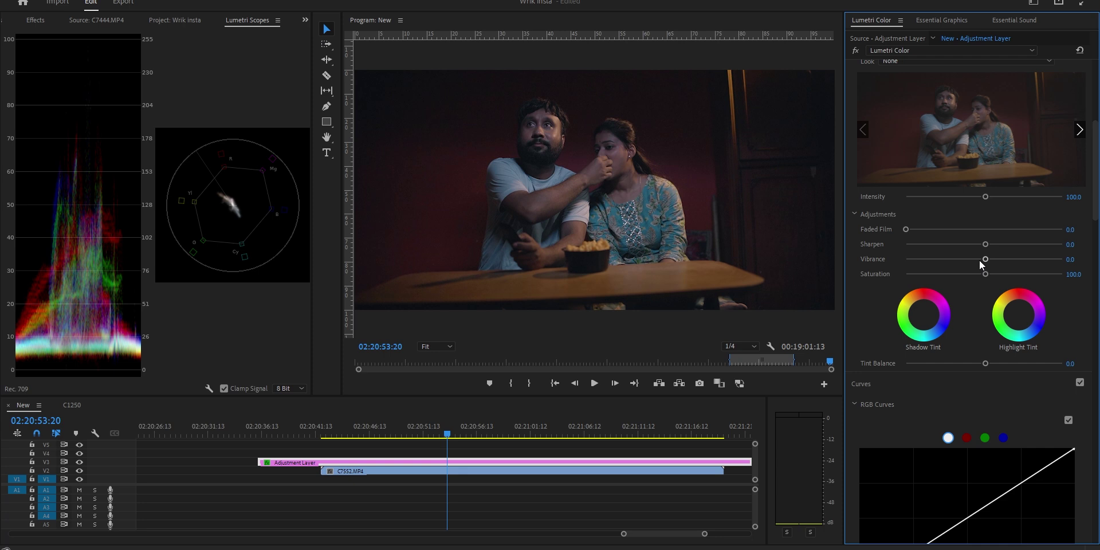
left_click_drag(982, 259, 895, 261)
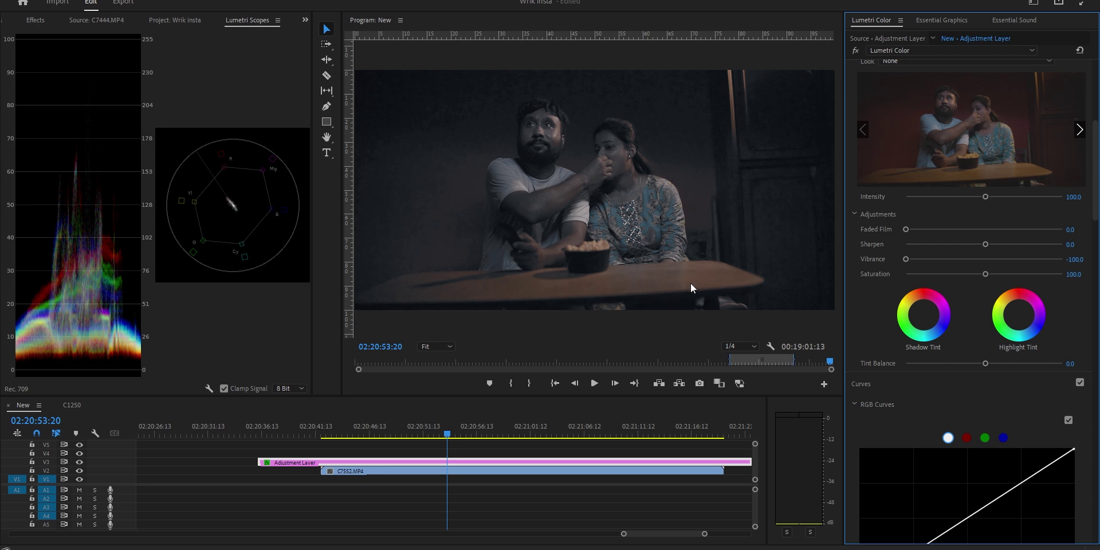
key("ctrl+s")
Reset Vibrance to 0 and drop Saturation to 0 for a greyscale look
left_click_drag(905, 257, 1058, 260)
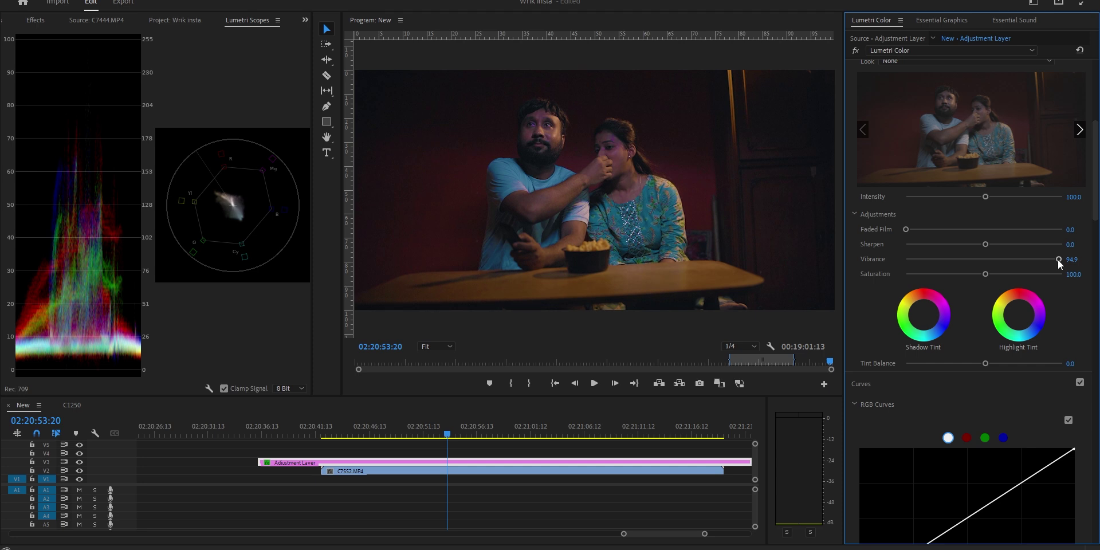
double_click(1057, 259)
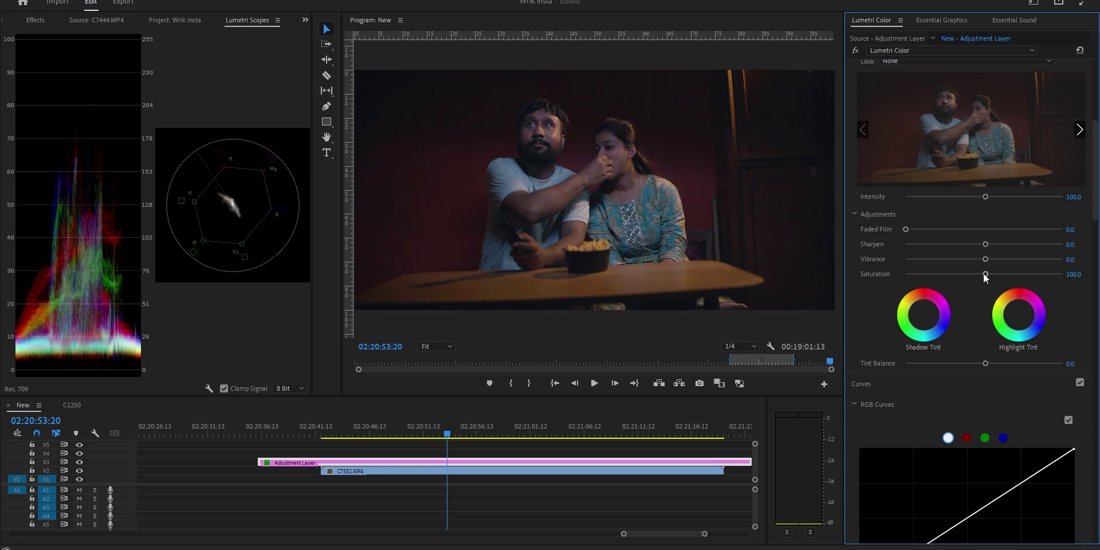
left_click_drag(983, 273, 875, 274)
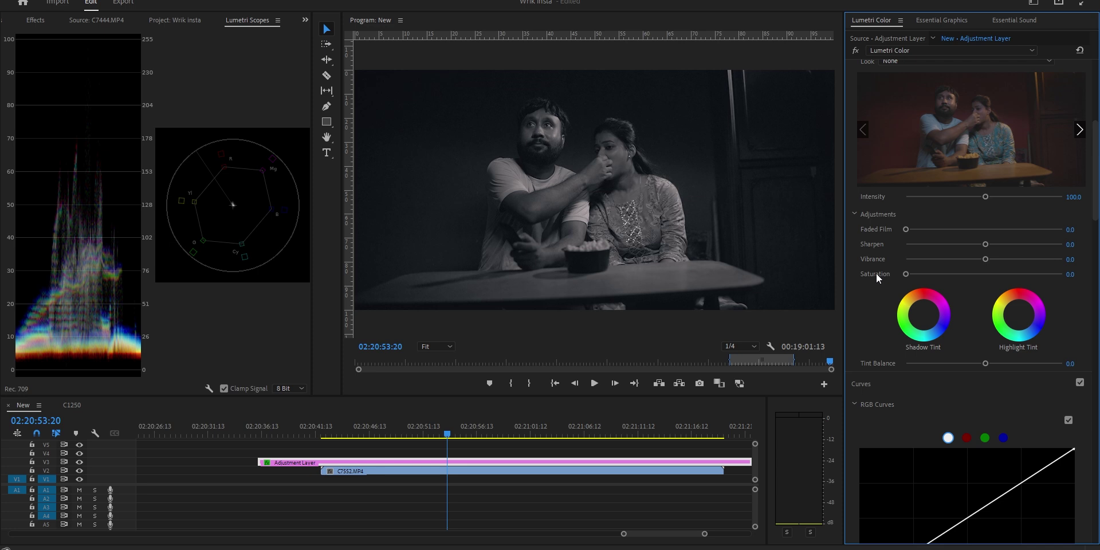
Return Saturation to 100 after testing 200, and raise Vibrance to 50.4
left_click_drag(904, 273, 1099, 280)
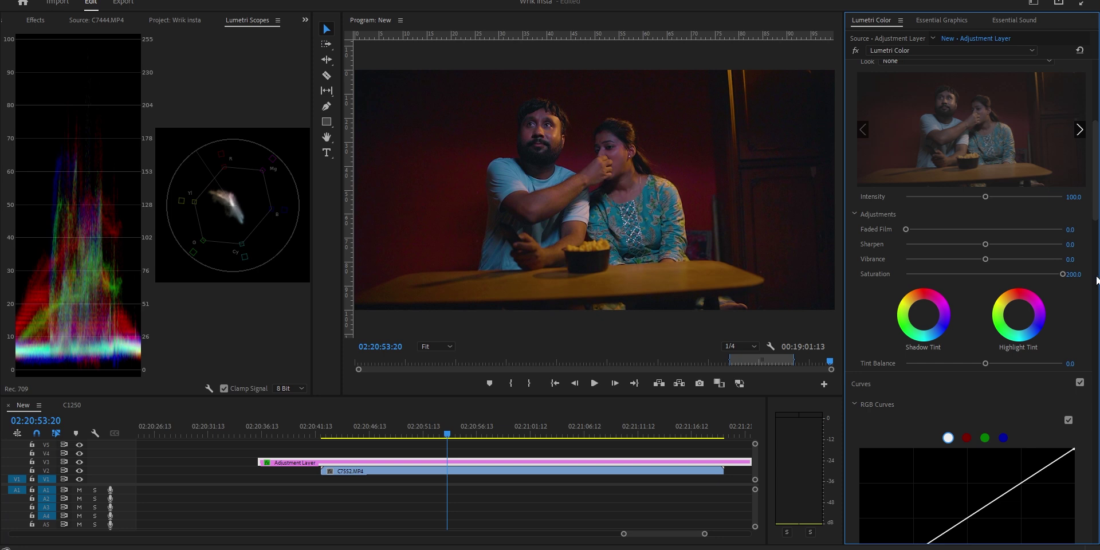
double_click(1063, 274)
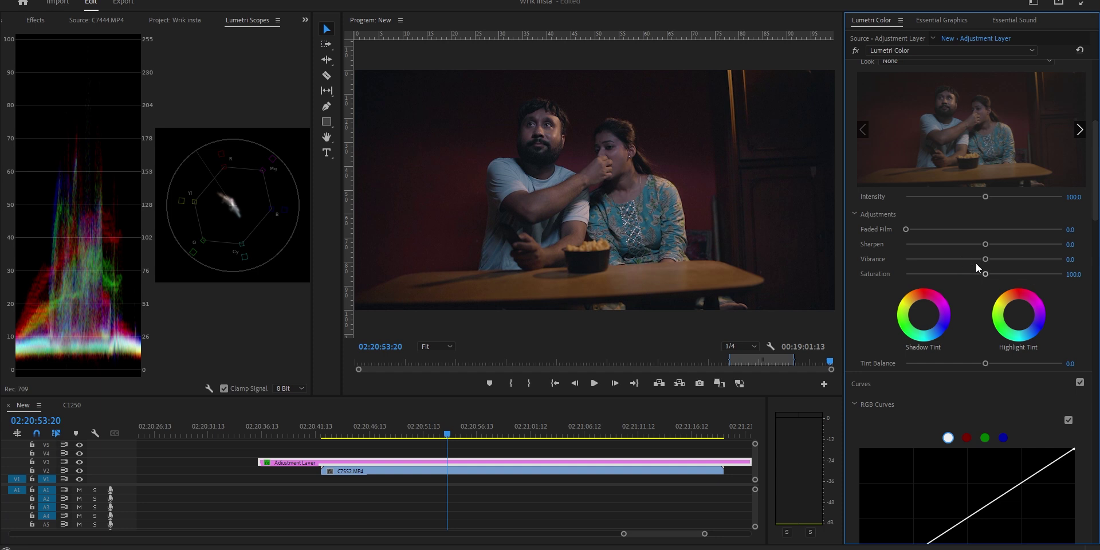
left_click_drag(987, 259, 1013, 259)
left_click_drag(1021, 259, 1025, 260)
scroll(974, 258, "up", 5)
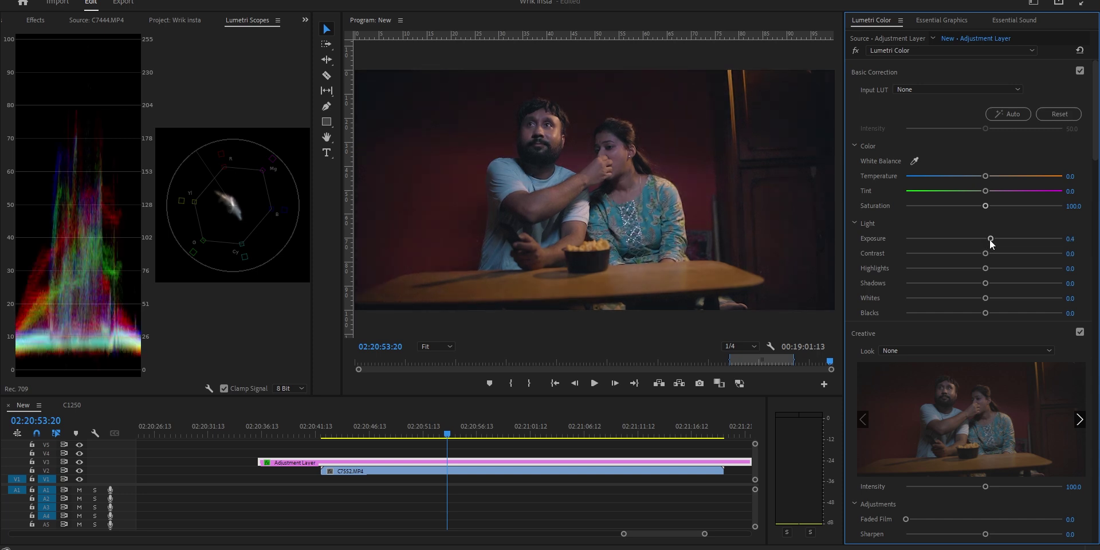
left_click_drag(1095, 161, 1091, 278)
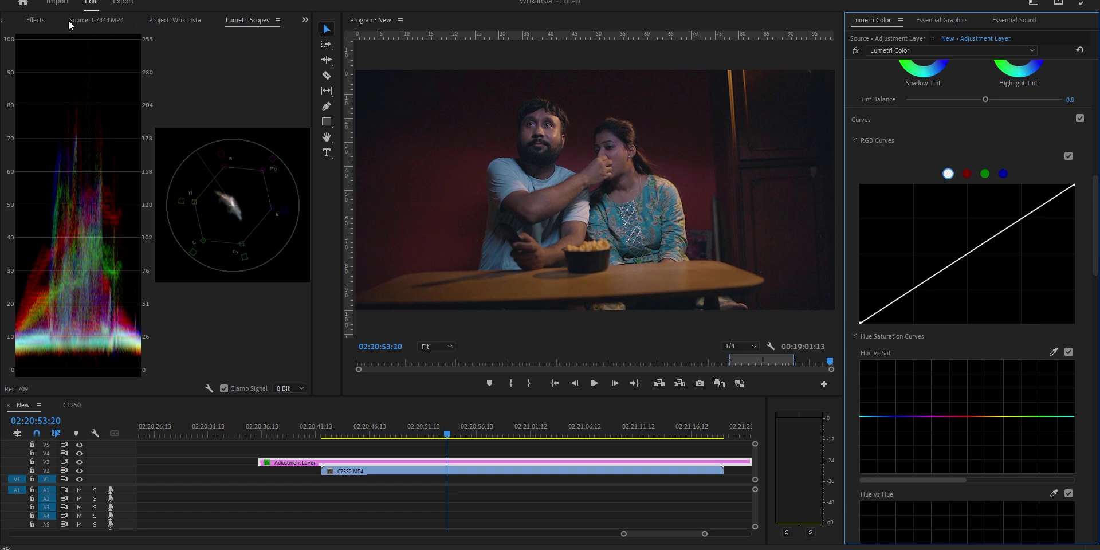
left_click(35, 20)
Search the Effects panel for 'noise' and drag VR De-Noise onto the adjustment layer
left_click(61, 36)
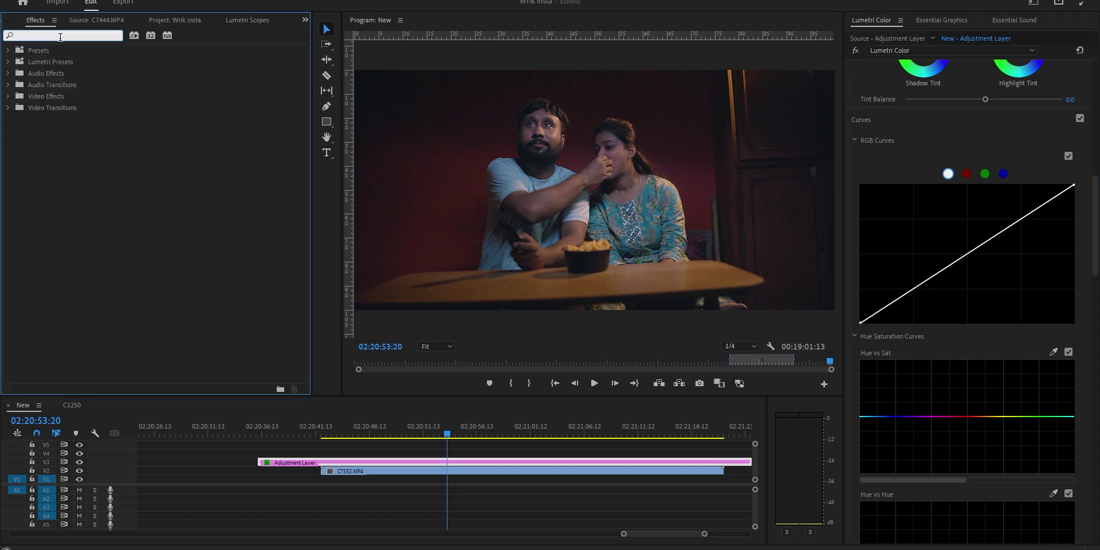
type("denoi")
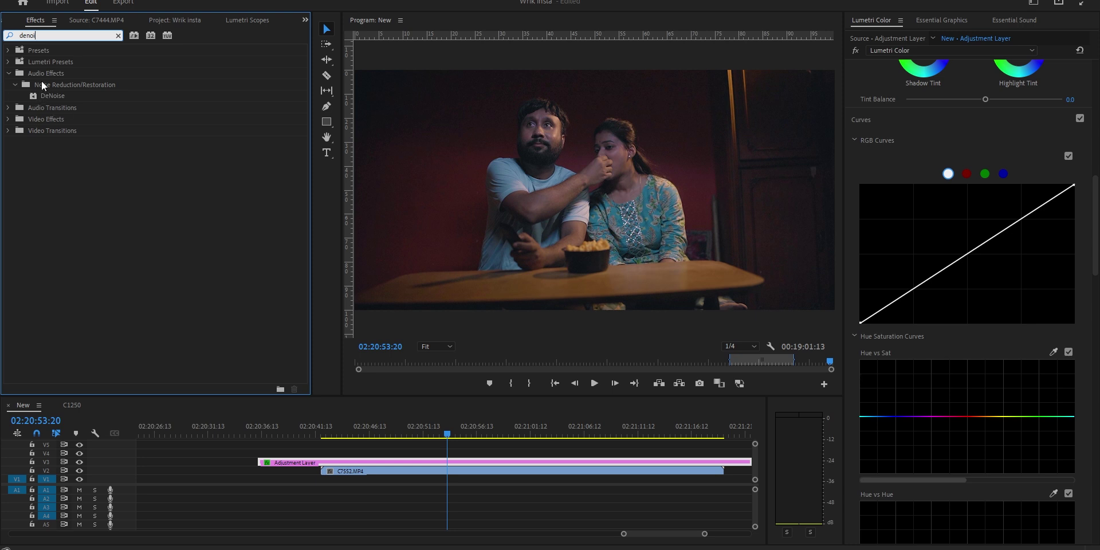
left_click_drag(49, 33, 1, 37)
type("noi")
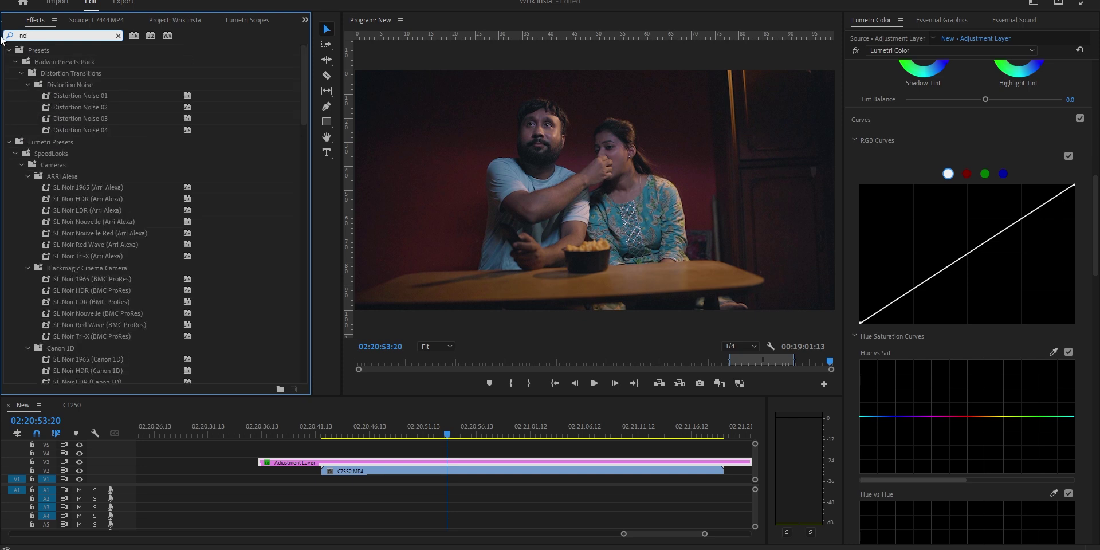
type("se")
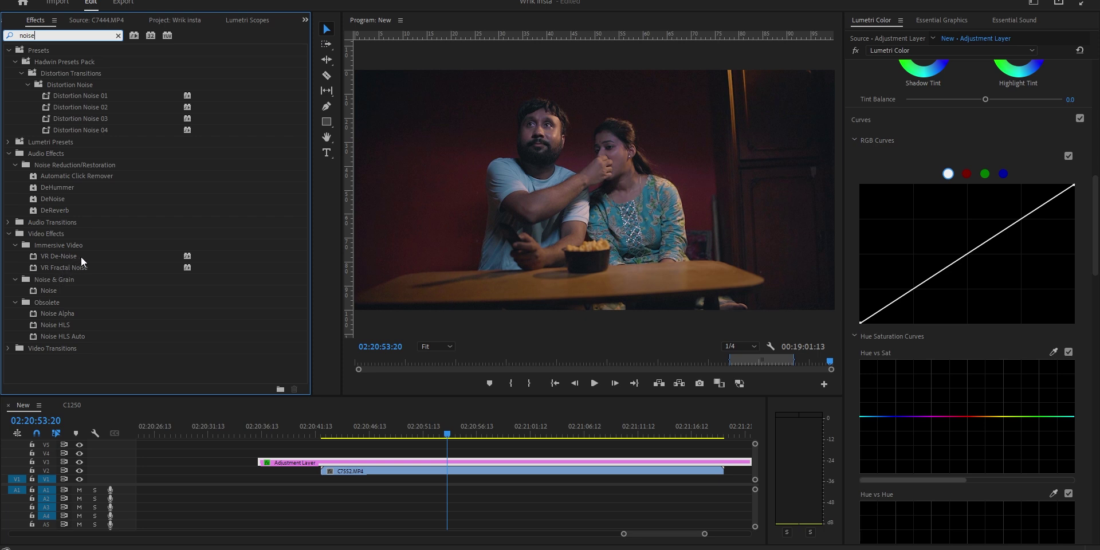
left_click_drag(78, 256, 439, 473)
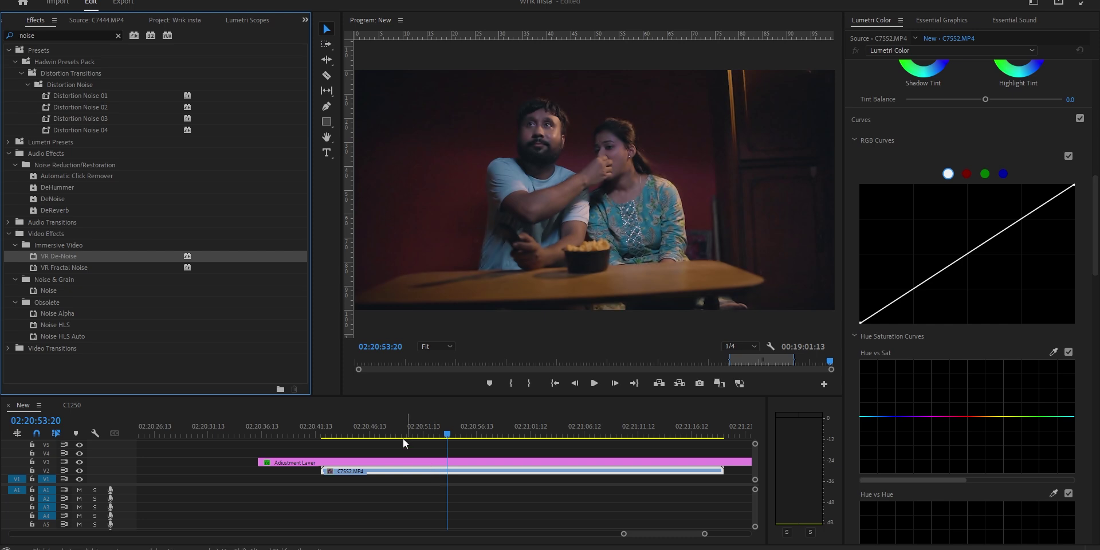
Apply VR De-Noise to C7552.MP4, replacing an undone VR Fractal Noise
left_click_drag(82, 269, 480, 474)
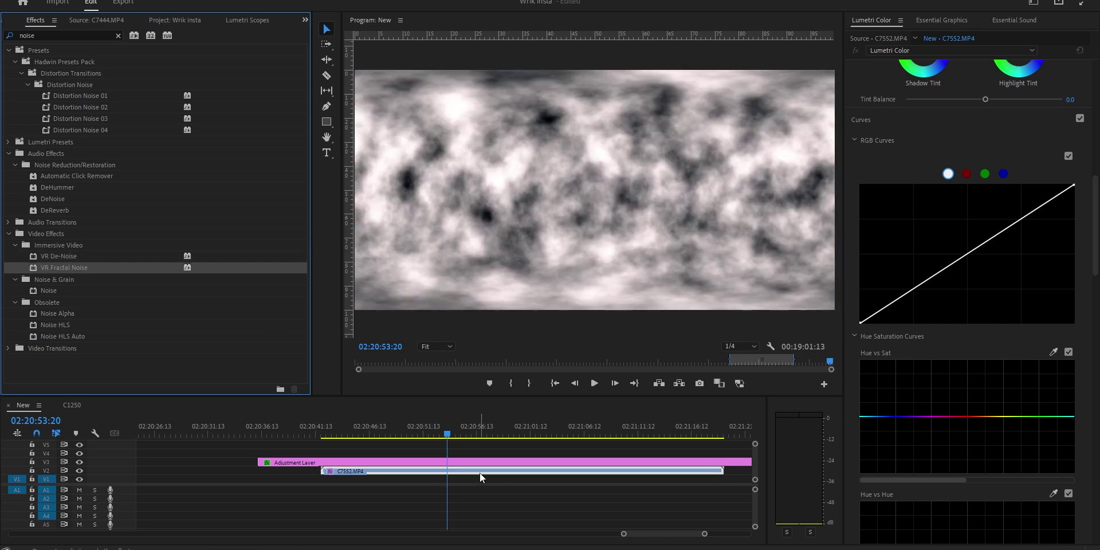
key("ctrl+z")
left_click_drag(84, 260, 487, 471)
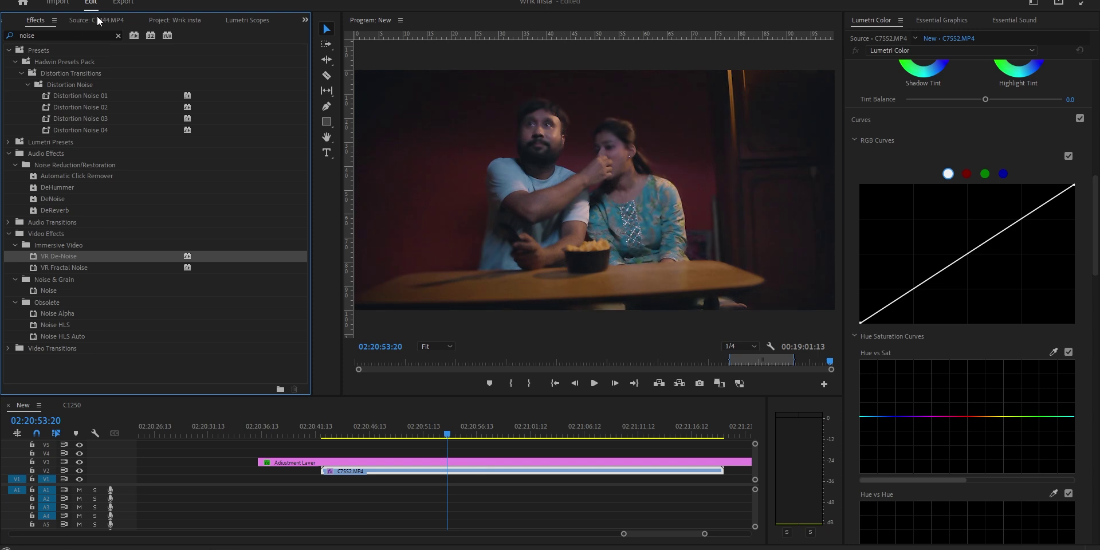
left_click(28, 20)
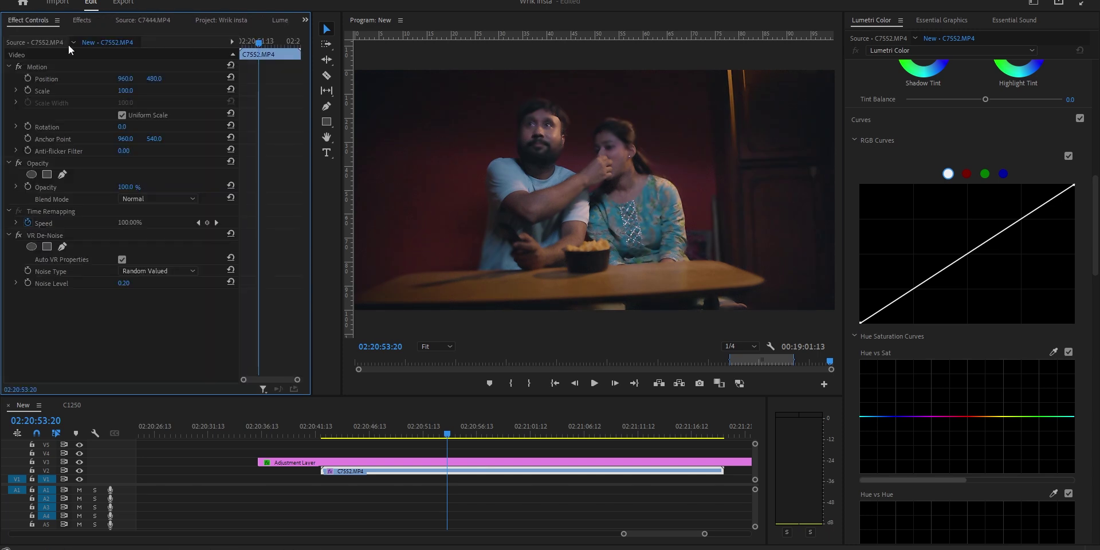
Set the VR De-Noise Noise Level to 0.05, then to 0.02
left_click_drag(123, 284, 106, 284)
left_click(133, 282)
left_click(142, 284)
type("5")
left_click(172, 339)
left_click(140, 288)
left_click(140, 287)
type("2")
left_click(174, 352)
Toggle VR De-Noise off and on to compare, and magnify the preview to 200%
left_click(18, 235)
left_click(19, 236)
left_click(435, 347)
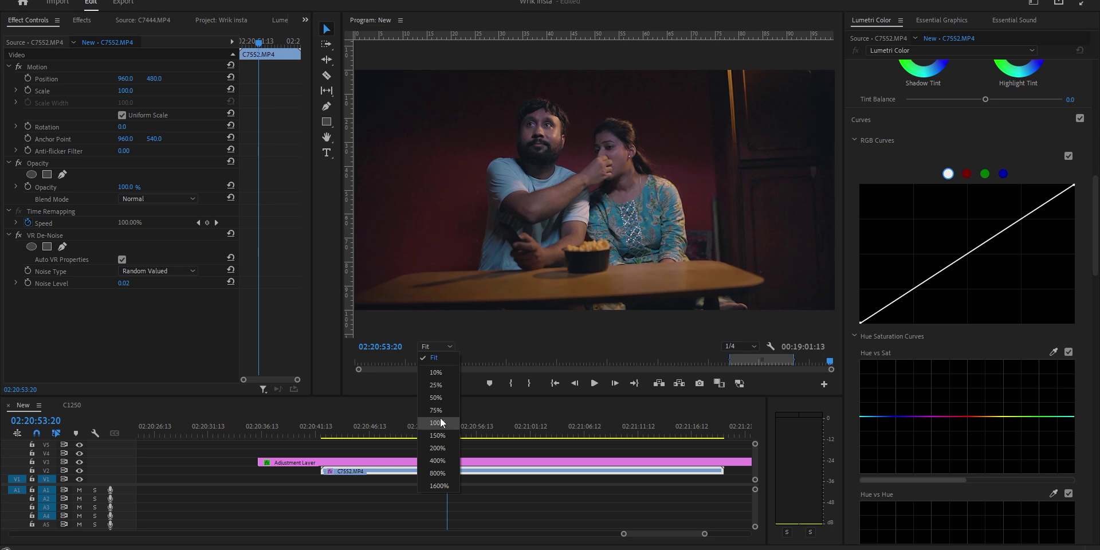
left_click(438, 448)
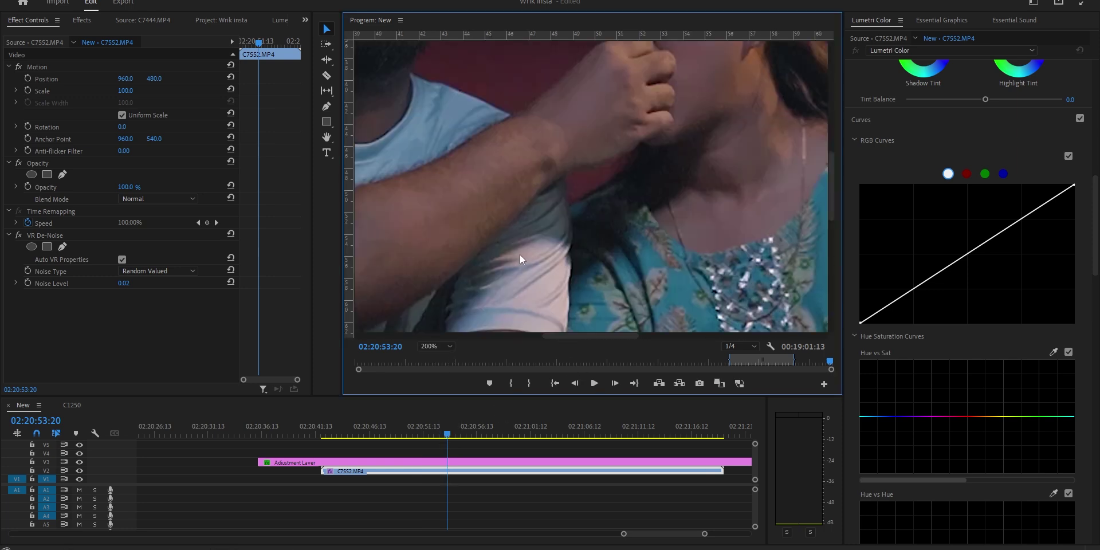
Compare the grain with VR De-Noise disabled, then switch the effect back on
left_click_drag(570, 334, 473, 337)
left_click_drag(830, 207, 830, 164)
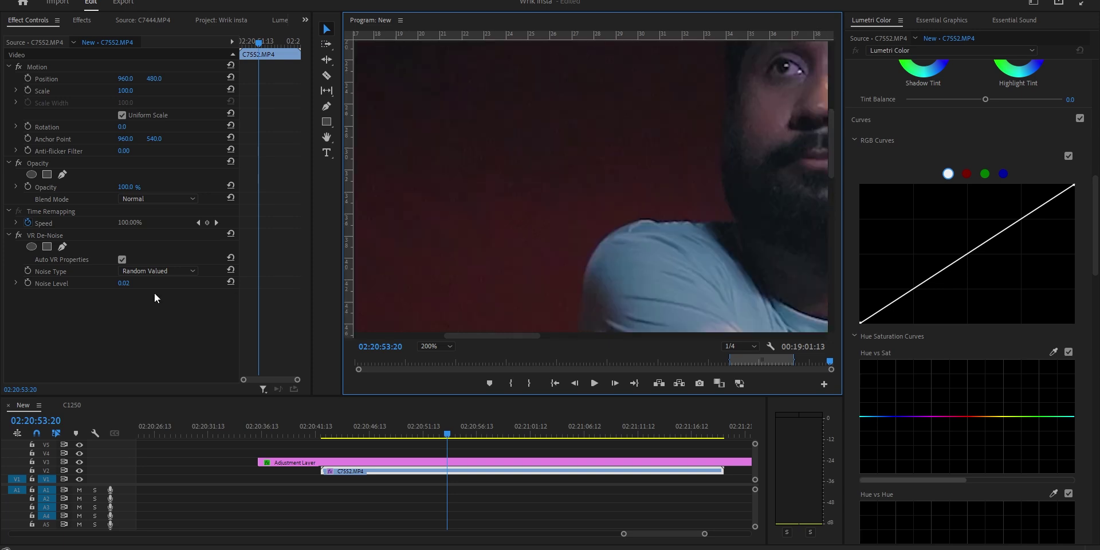
left_click(19, 235)
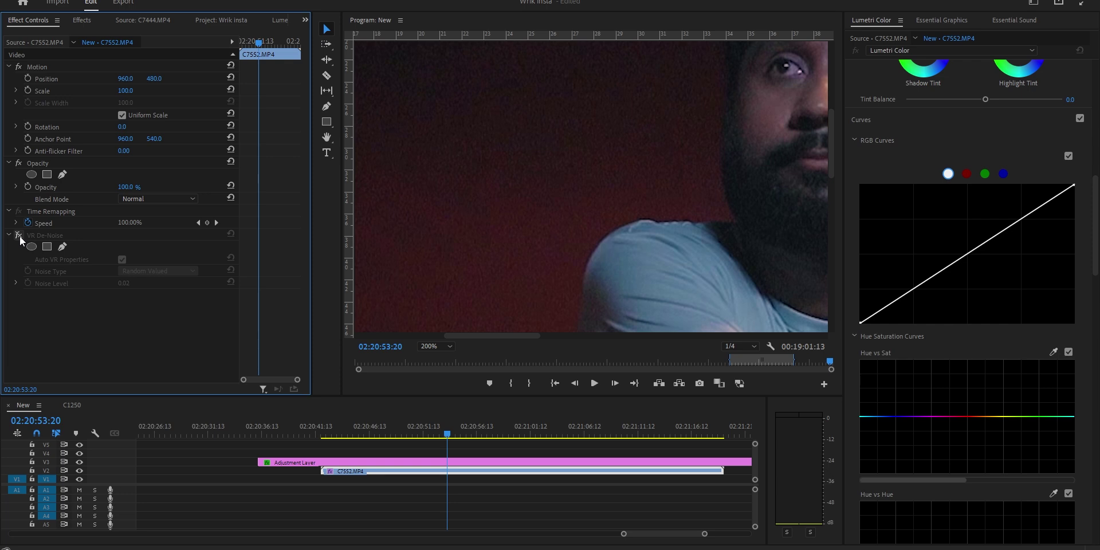
left_click(19, 236)
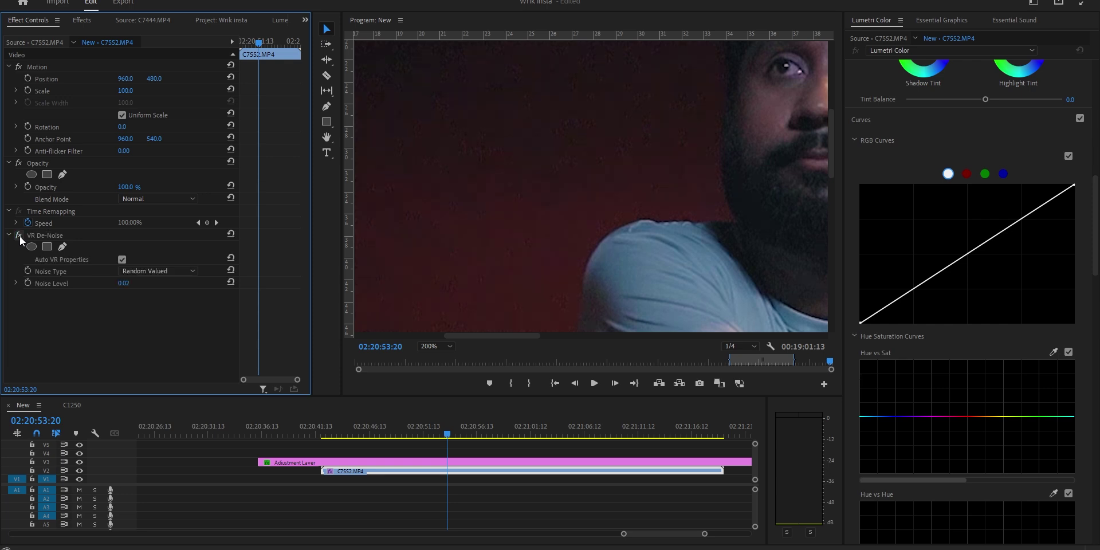
Set the Noise Level to 0.03 and fit the Program monitor zoom
left_click(130, 284)
type("3")
key("Return")
left_click(434, 348)
left_click(435, 357)
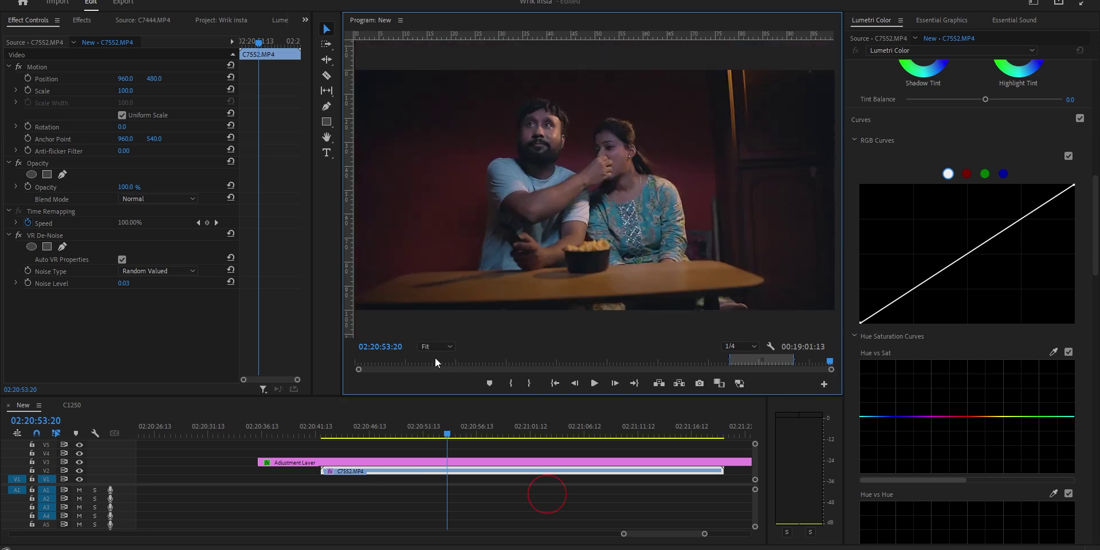
Hide the adjustment layer track, then take VR De-Noise off the C7552.MP4 clip
left_click(315, 463)
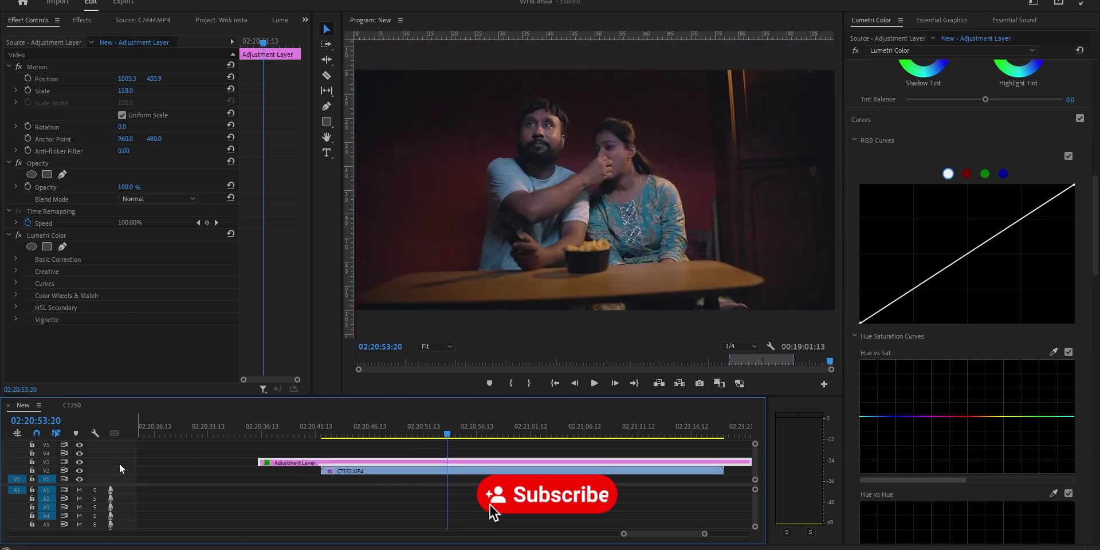
left_click(82, 463)
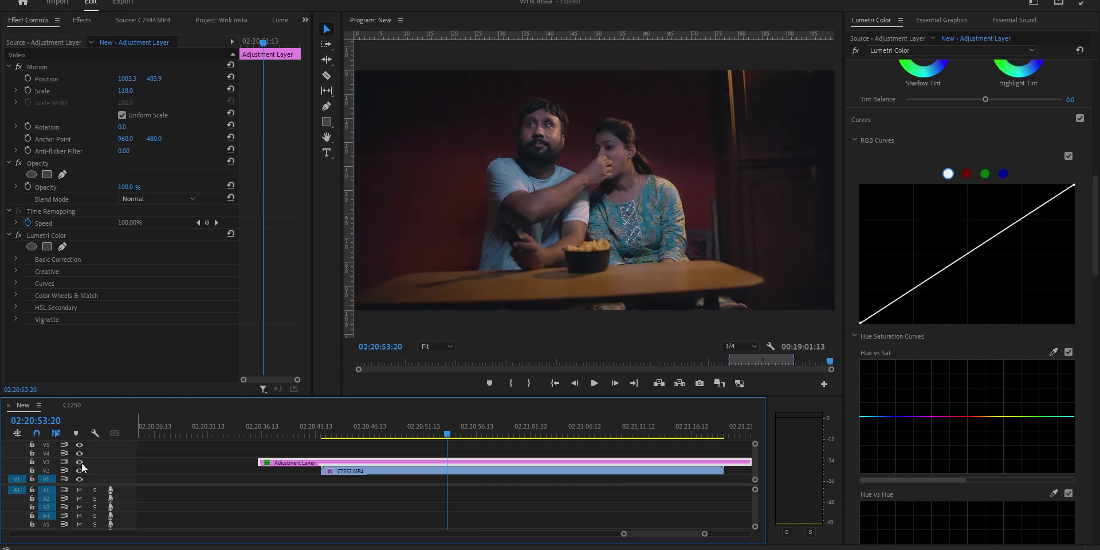
left_click(388, 473)
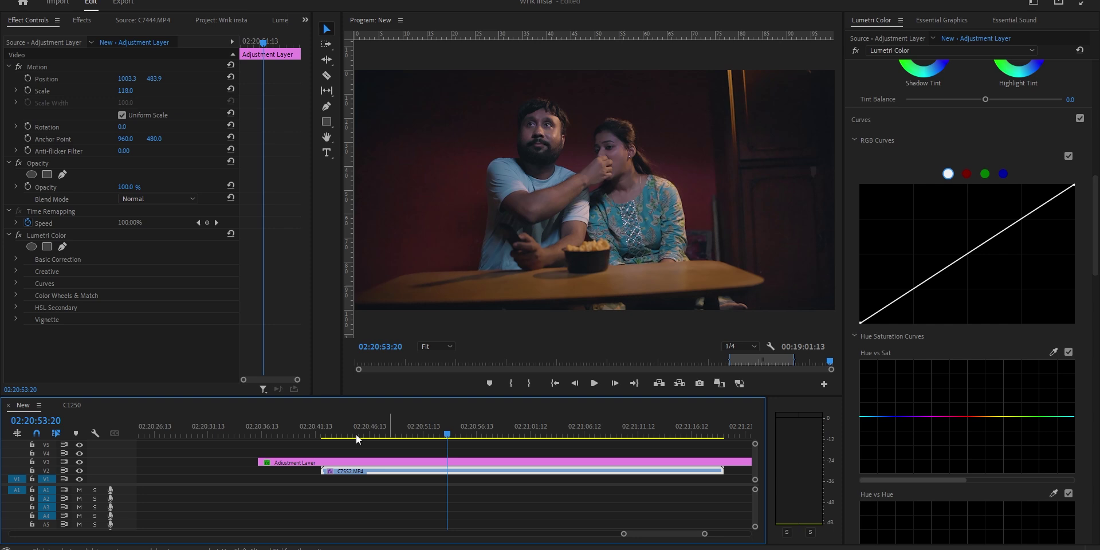
left_click(51, 238)
key("Delete")
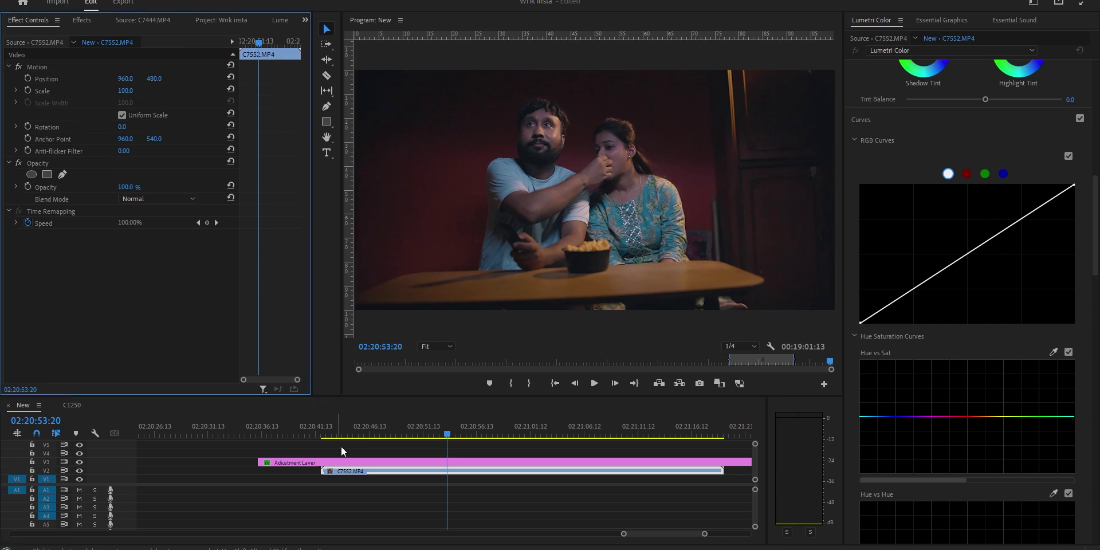
Paste VR De-Noise onto the Adjustment Layer and turn the V3 track output back on
left_click(375, 462)
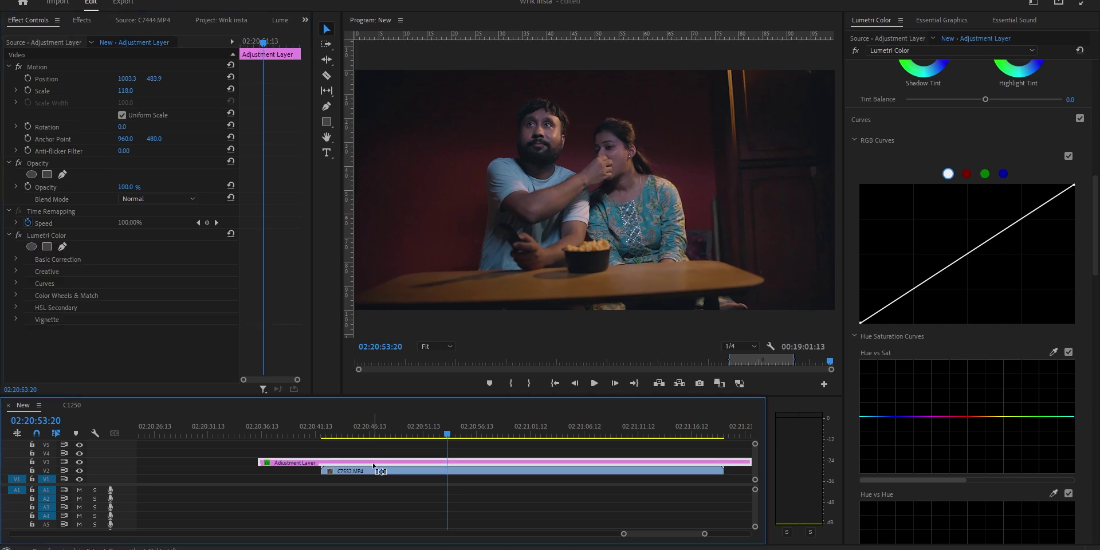
key("ctrl+v")
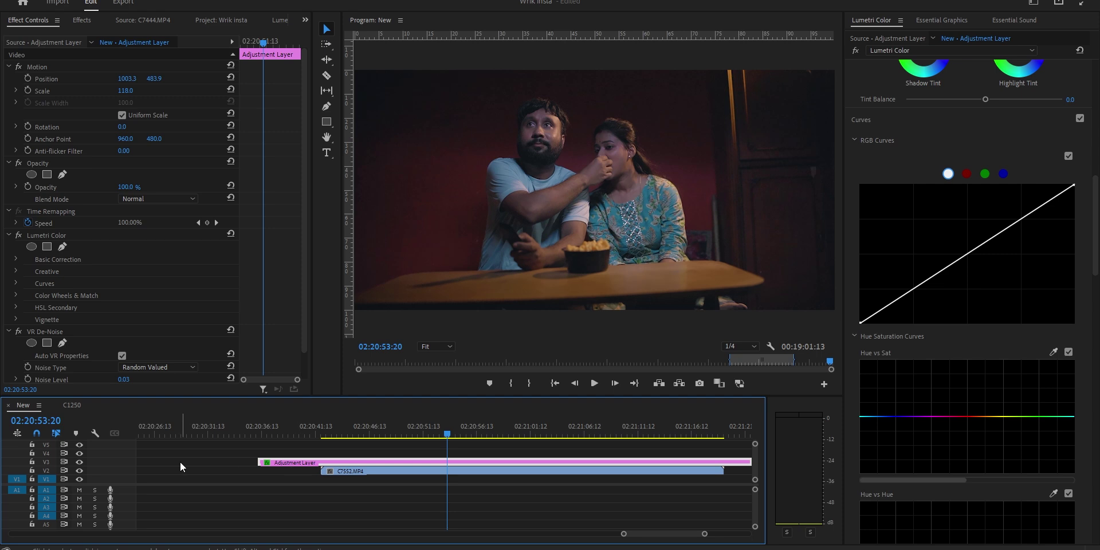
left_click(80, 462)
left_click(79, 462)
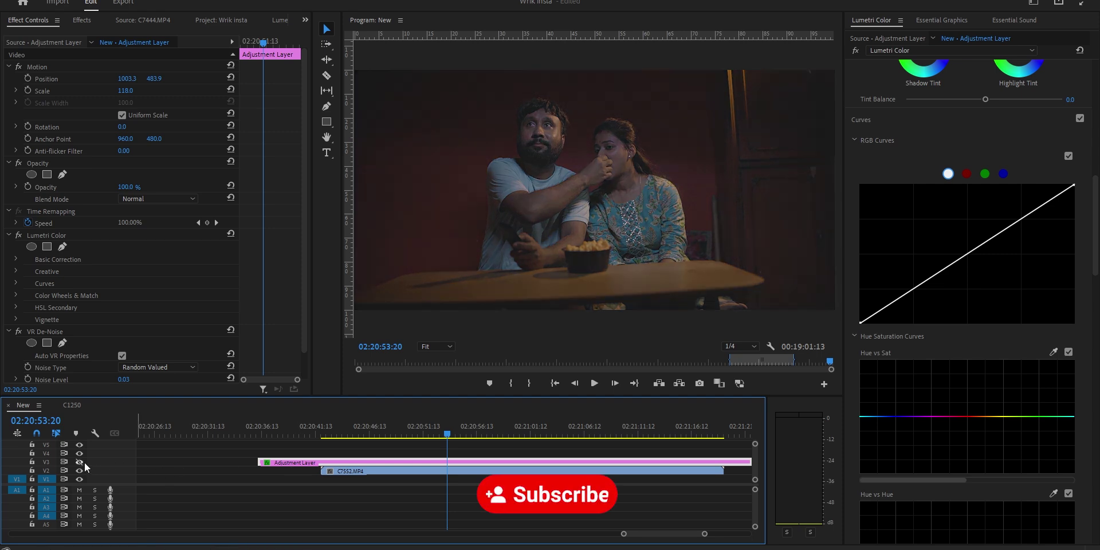
Magnify the Program monitor to 200% and toggle the adjustment layer track off and on to compare
left_click(436, 347)
left_click(439, 448)
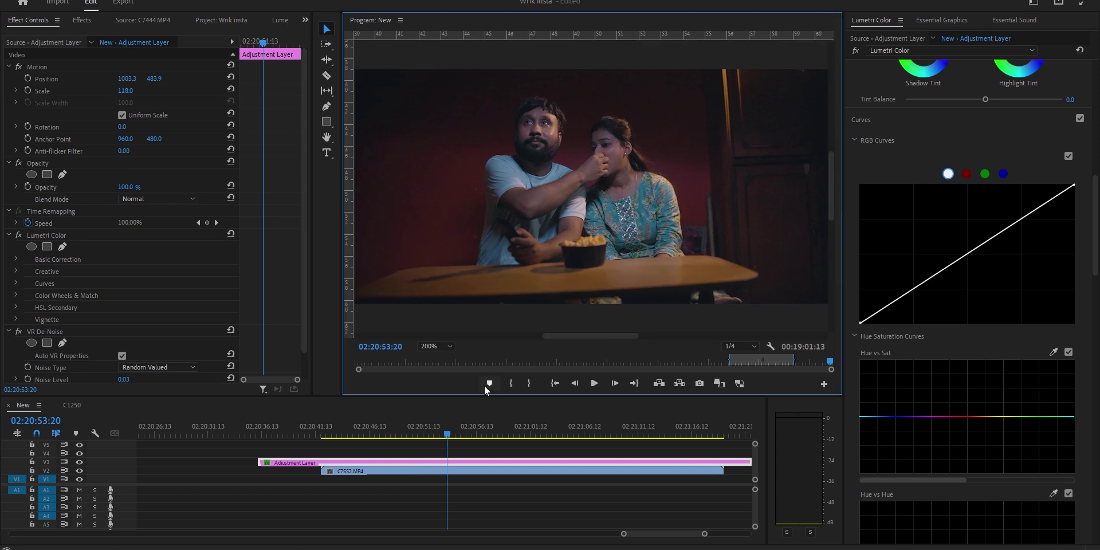
left_click_drag(831, 217, 831, 176)
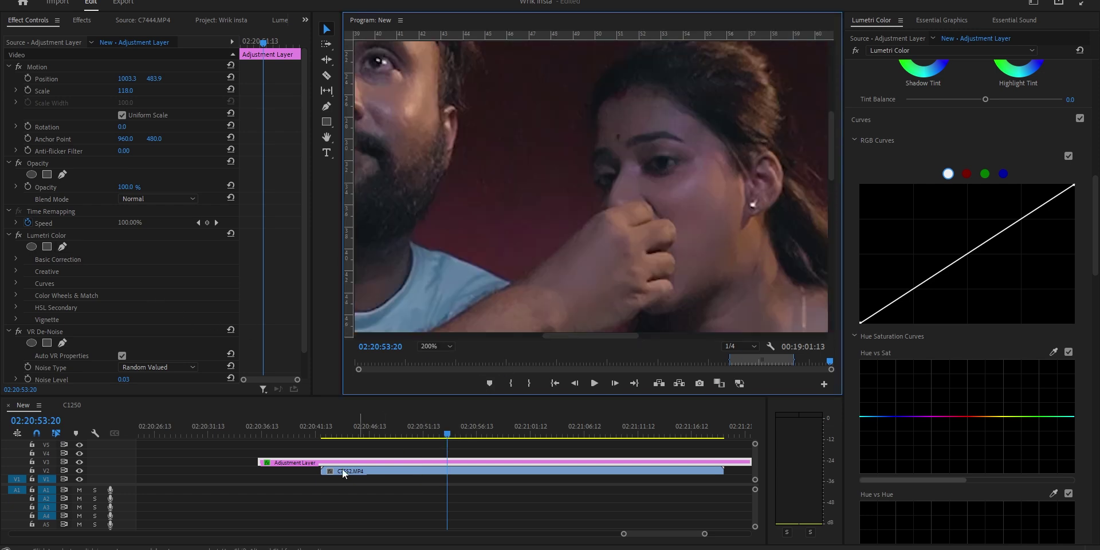
left_click(79, 462)
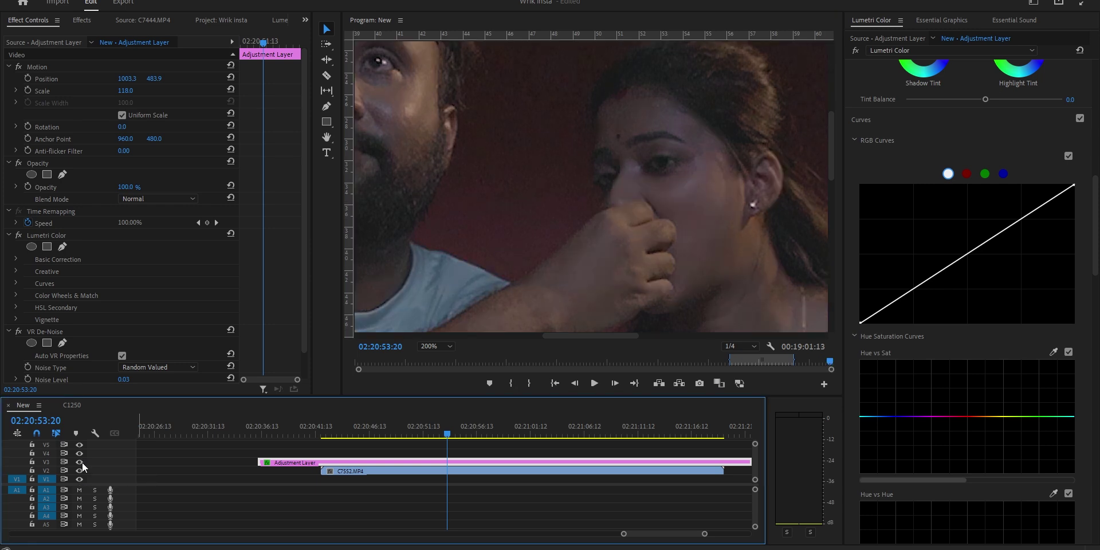
left_click(79, 462)
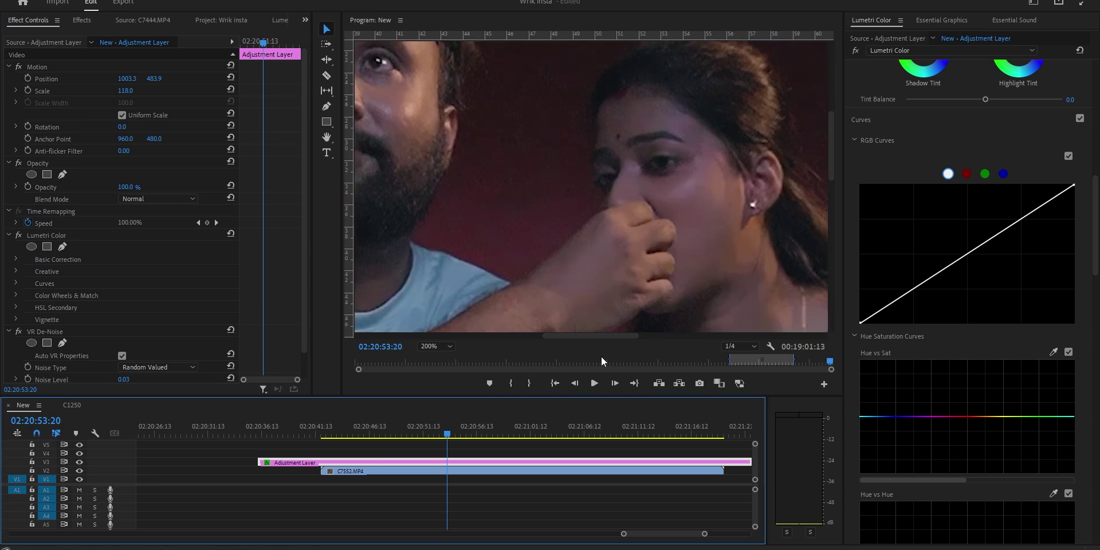
Switch playback resolution to Full, deselect all clips, and save the project
left_click(726, 347)
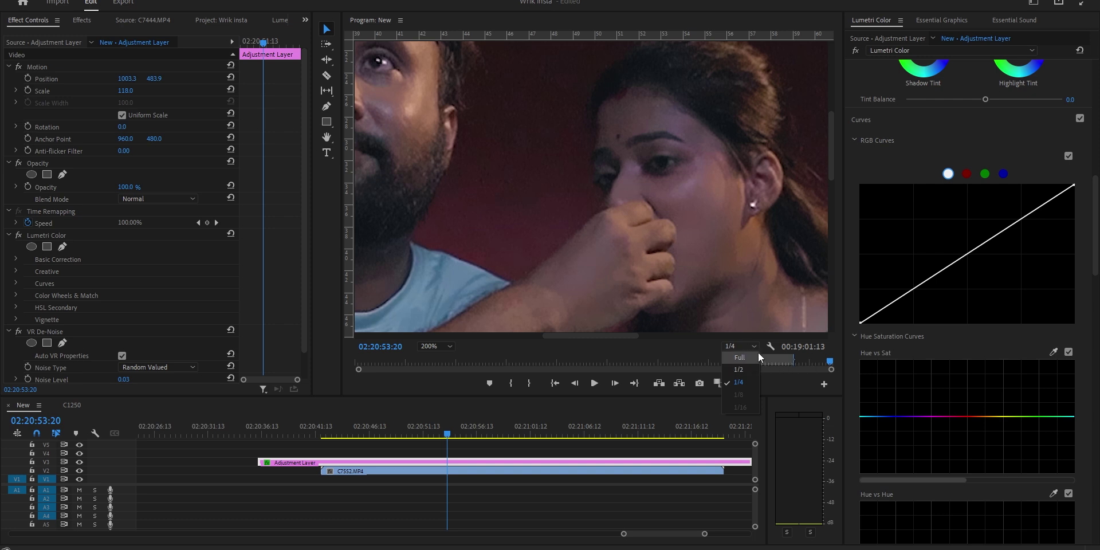
left_click(743, 356)
key("ctrl+s")
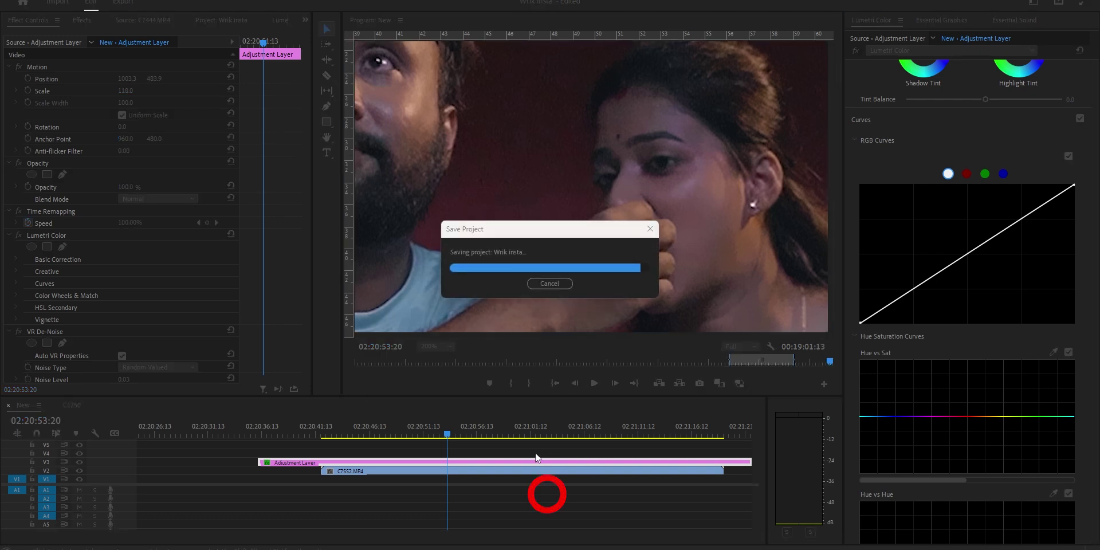
left_click(535, 452)
mouse_move(706, 536)
left_mouse_down()
mouse_move(751, 536)
mouse_move(709, 534)
left_mouse_up()
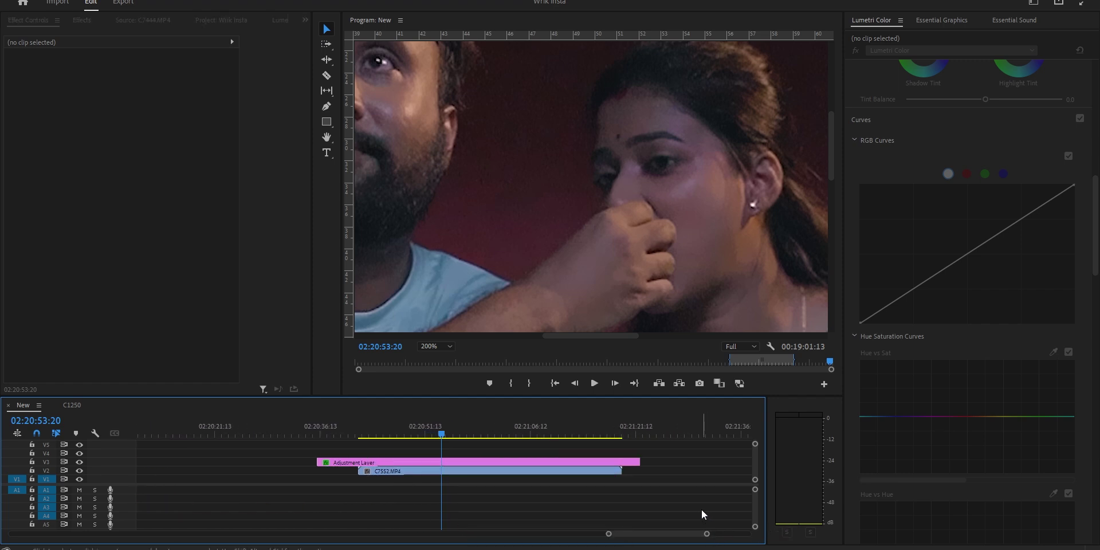
key("ctrl+s")
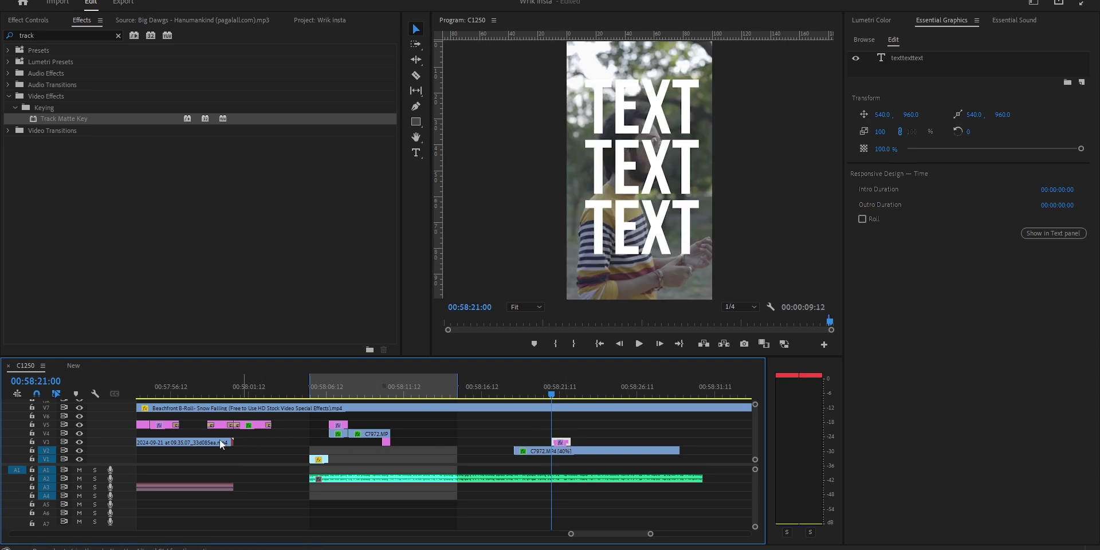
Set C7972.MP4's Track Matte Key matte to Video 3, then play back the text reveal
key("ctrl+s")
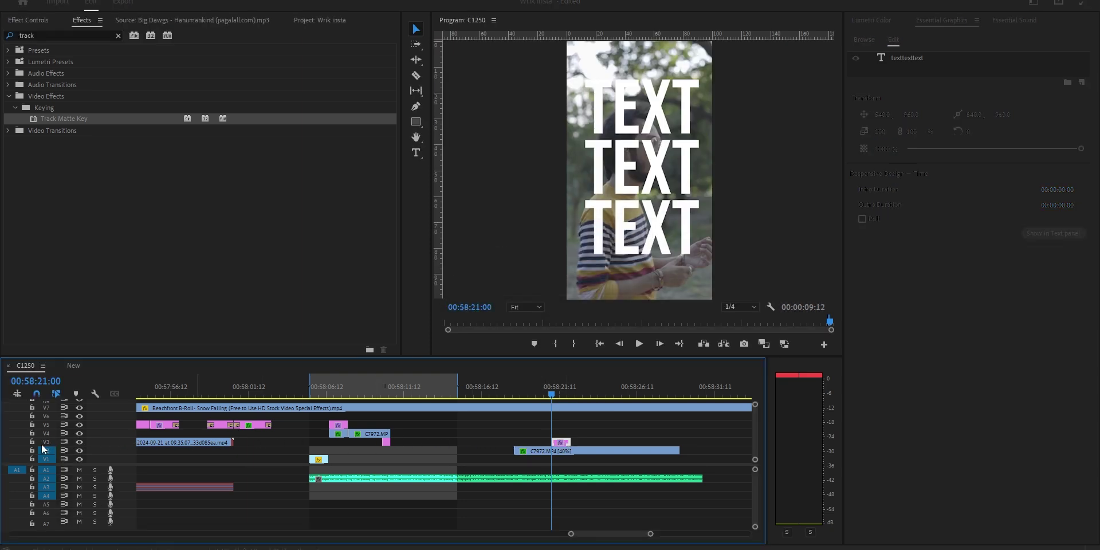
left_click(537, 452)
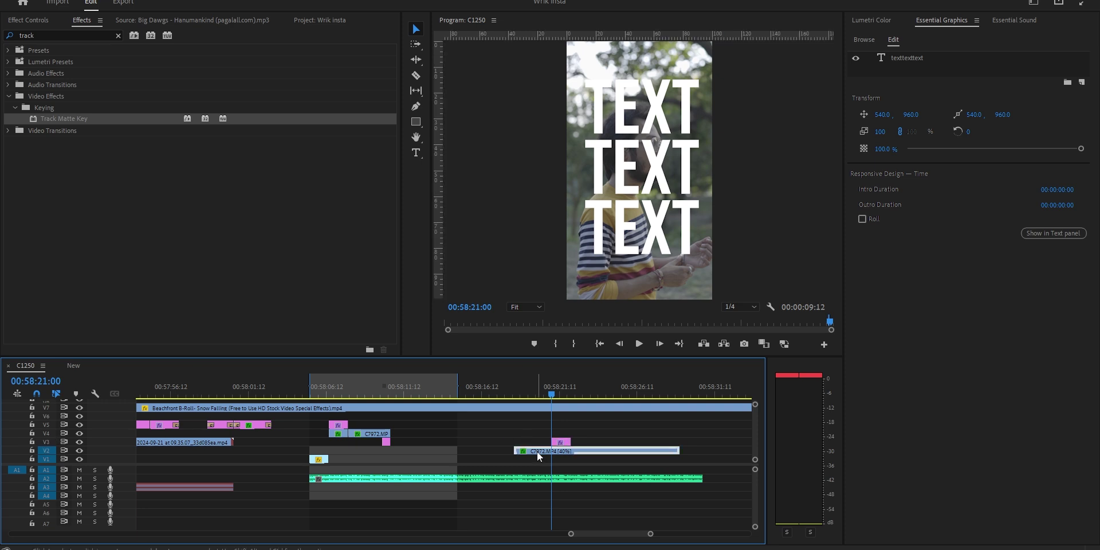
left_click(28, 21)
left_click(154, 260)
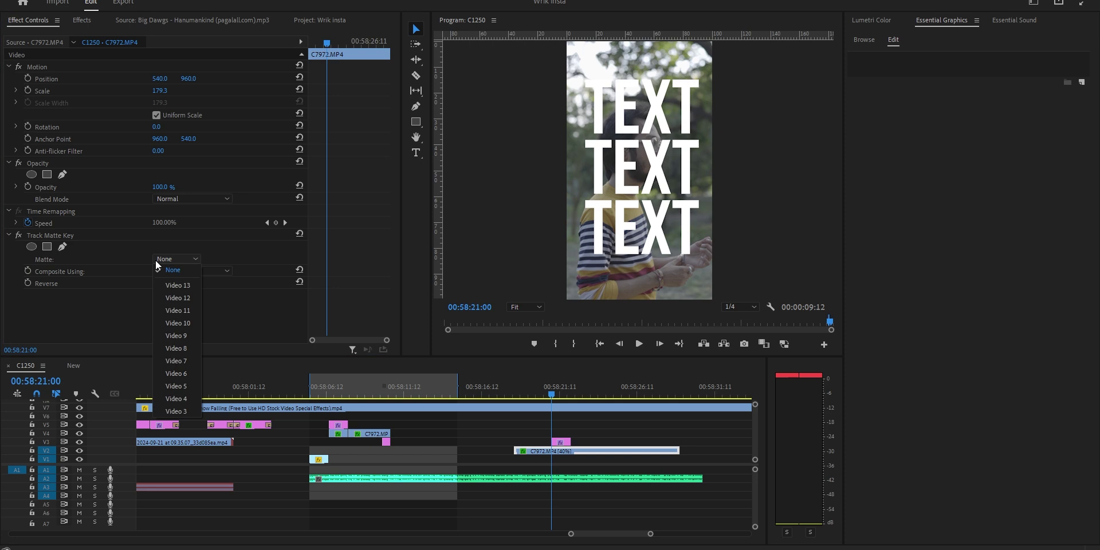
left_click(183, 409)
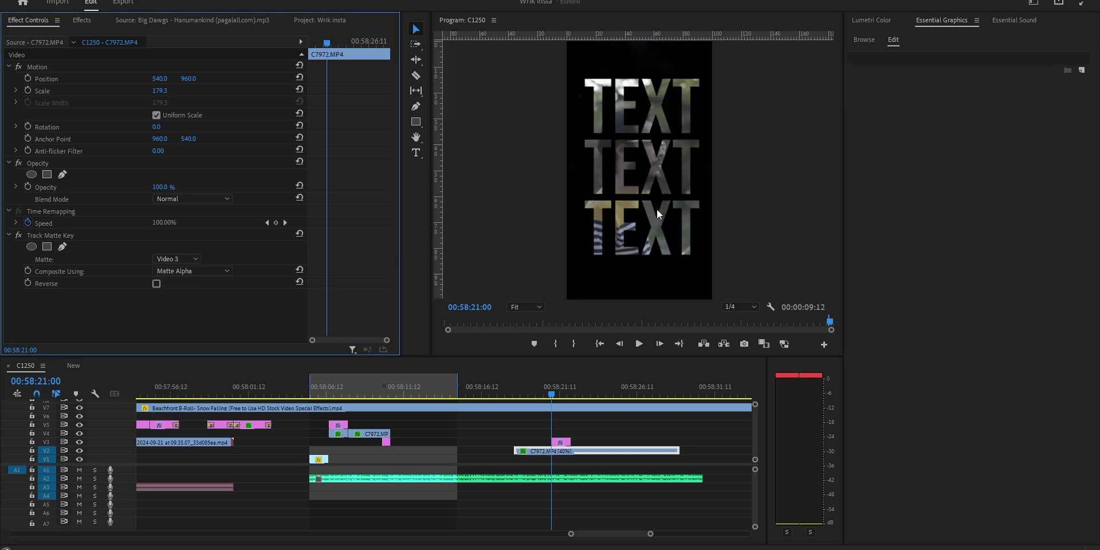
left_click(669, 438)
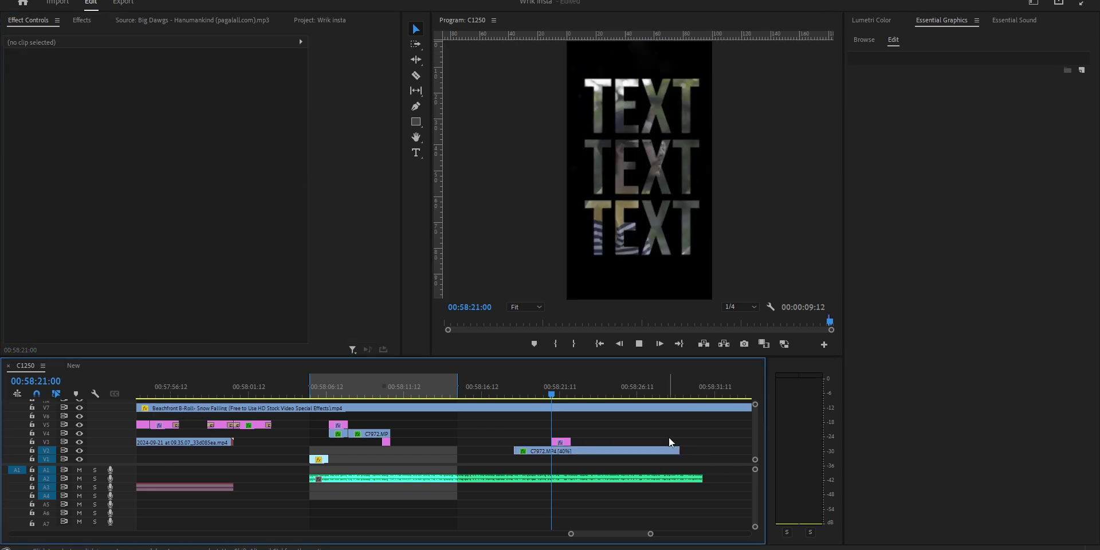
key("space")
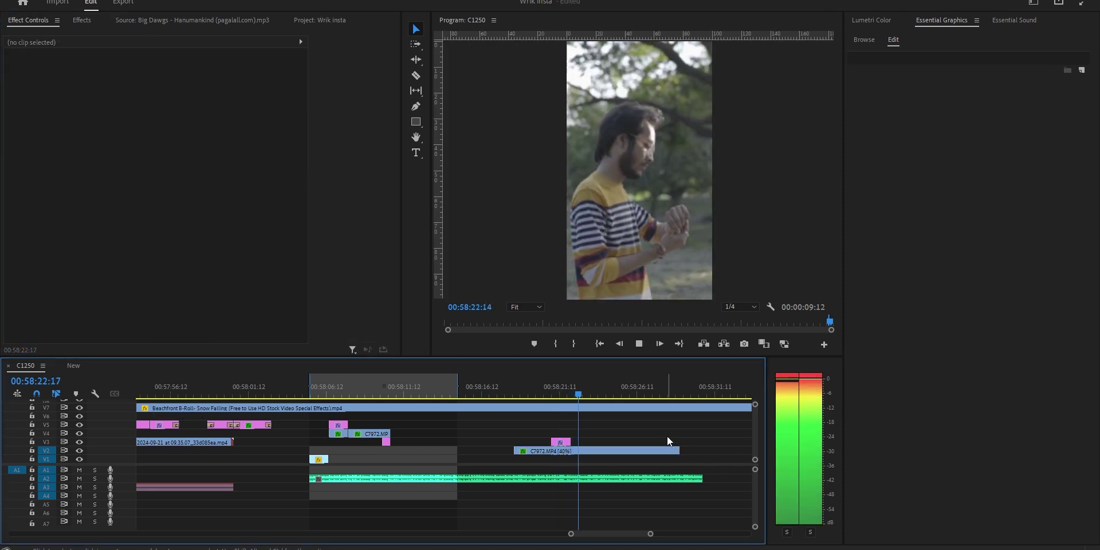